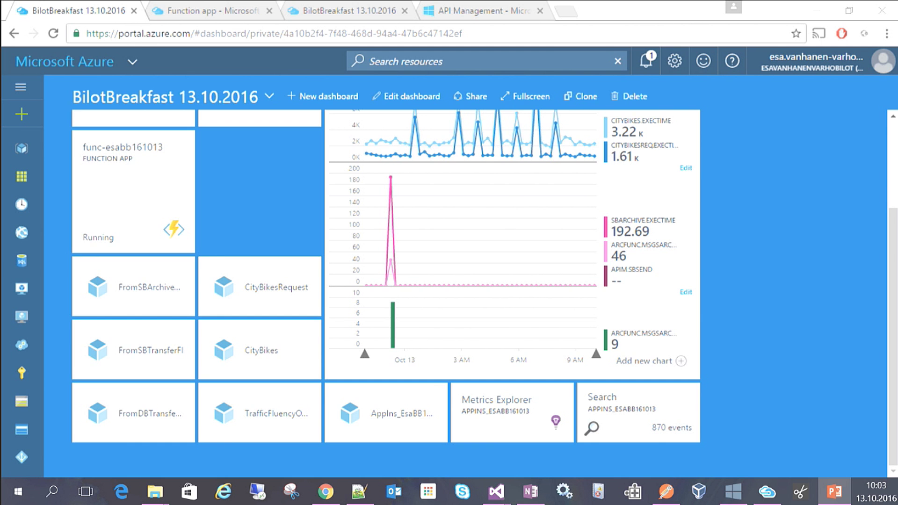
# Switch to Service Bus Explorer and view the tocontentrouting queue and the contentrouting topic.
pyautogui.click(733, 491)
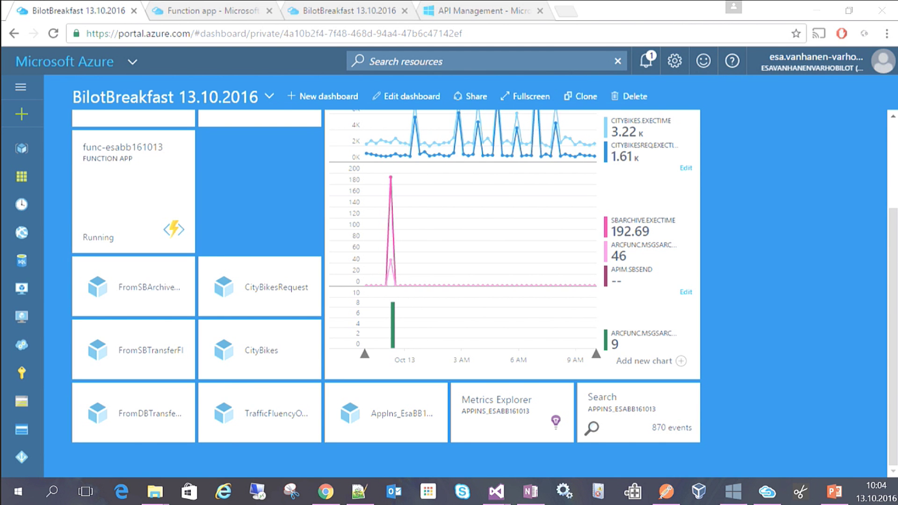
pyautogui.press('super+Down')
pyautogui.hotkey('alt', 'Tab')
pyautogui.moveTo(668, 75); pyautogui.dragTo(638, 58)
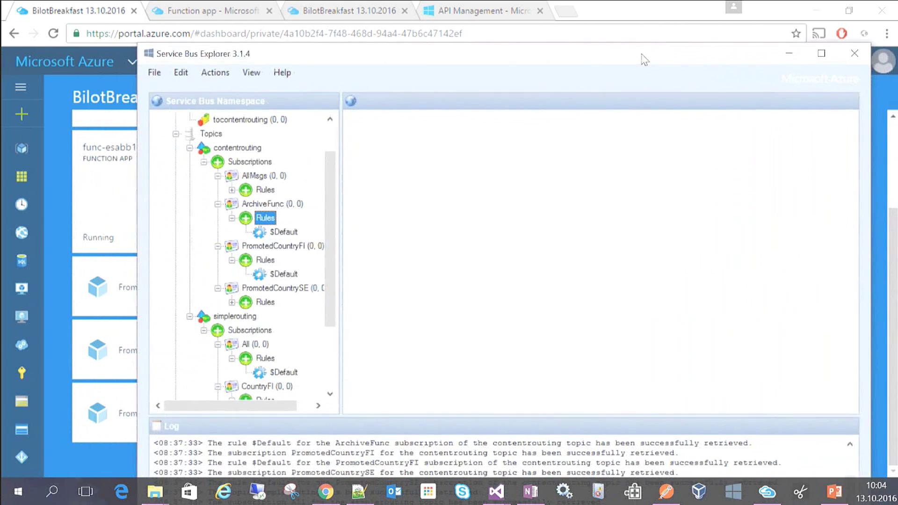
pyautogui.scroll(1, 330, 182)
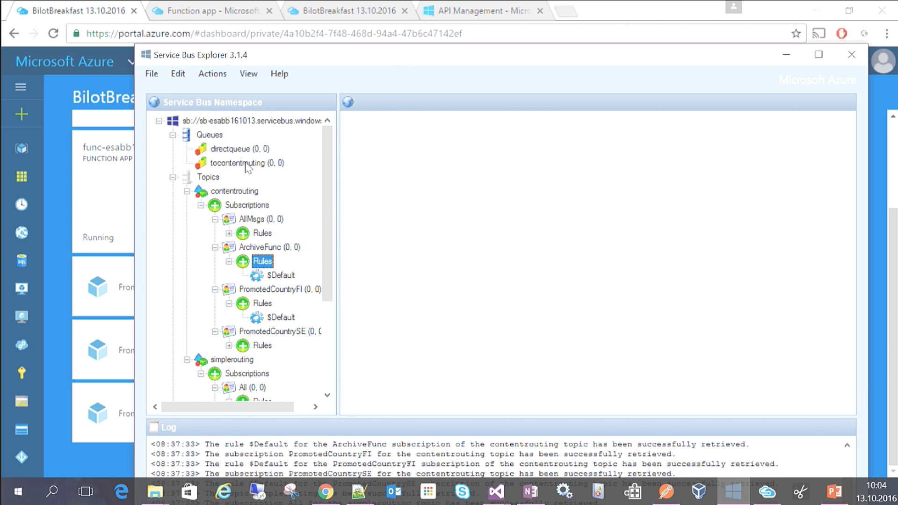
pyautogui.click(247, 164)
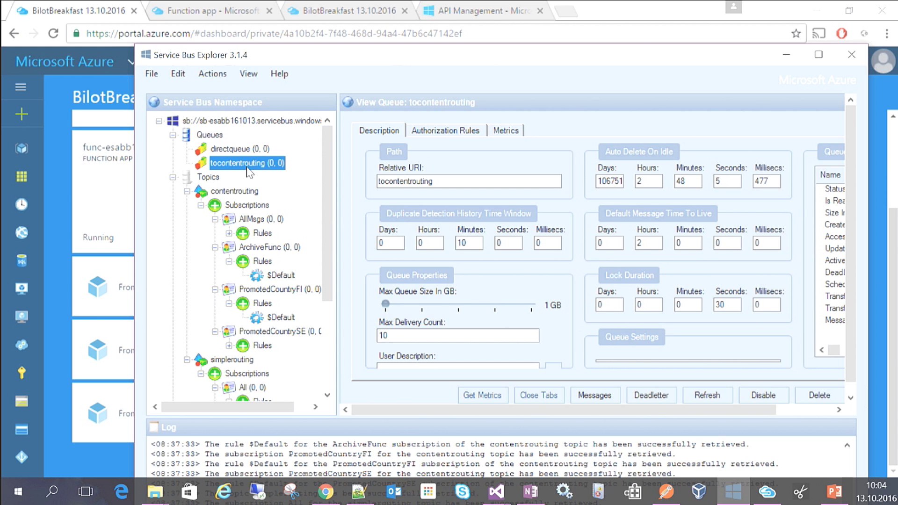
pyautogui.click(242, 192)
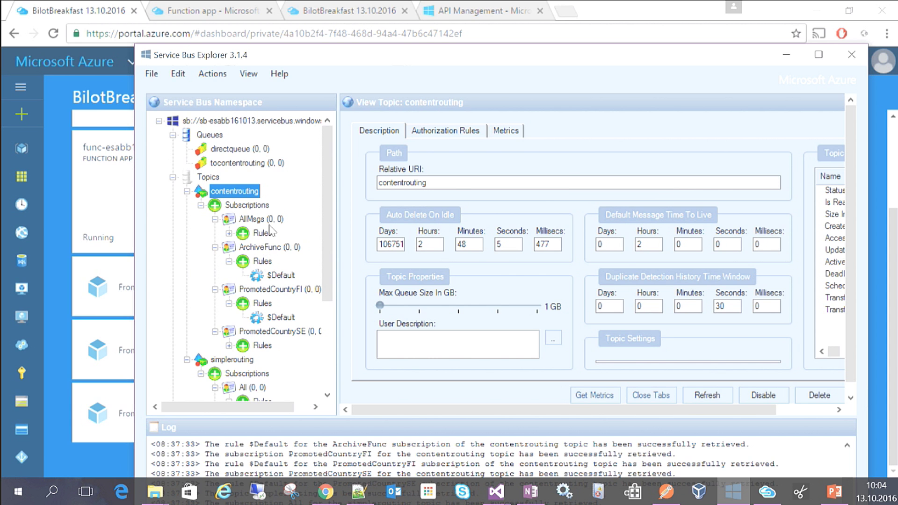
# Examine the $Default rule filters of the contentrouting subscriptions AllMsgs, ArchiveFunc, PromotedCountryFI and PromotedCountrySE.
pyautogui.doubleClick(242, 236)
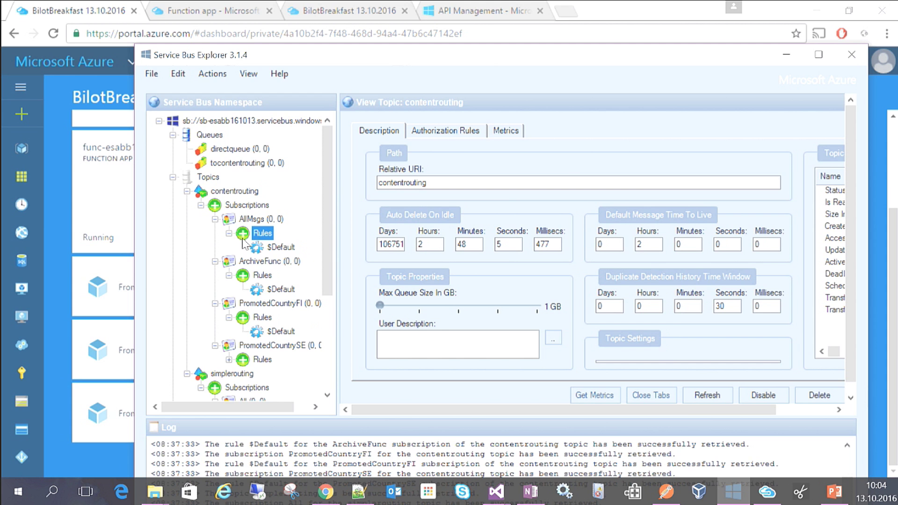
pyautogui.click(269, 248)
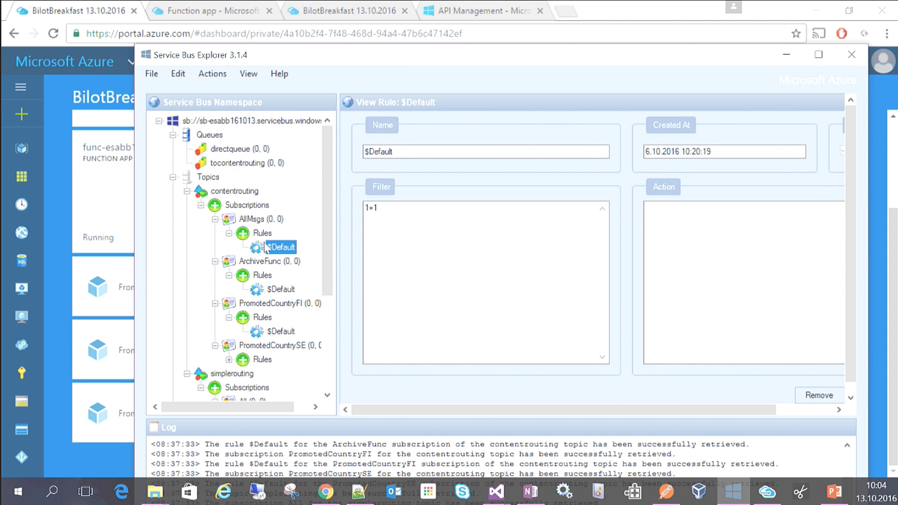
pyautogui.click(281, 290)
pyautogui.click(280, 332)
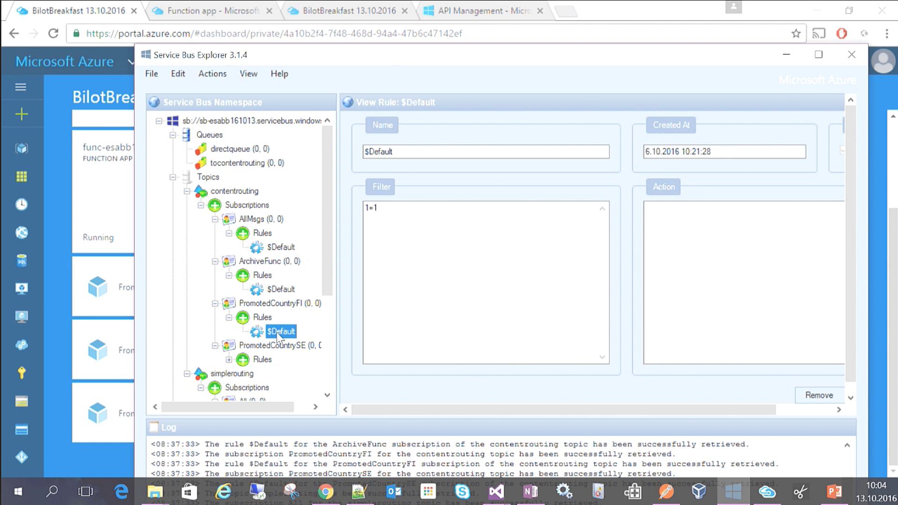
pyautogui.scroll(-1, 279, 335)
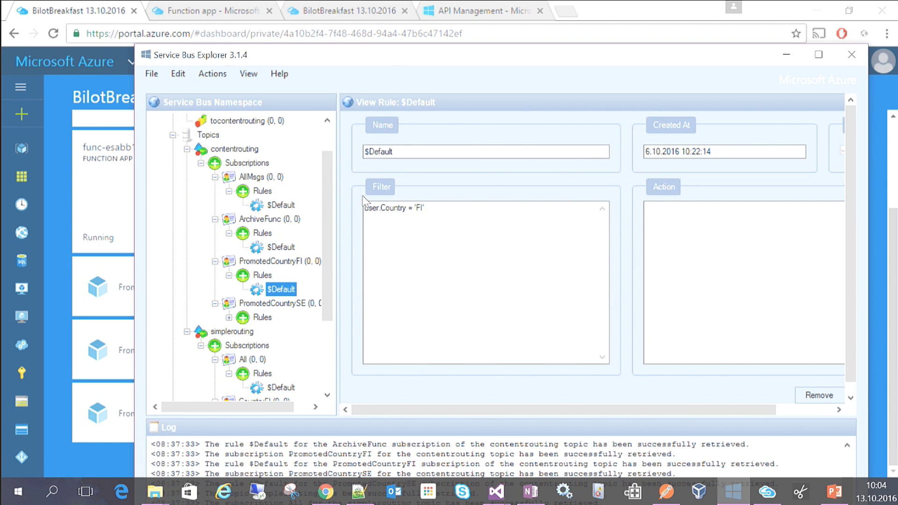
pyautogui.doubleClick(253, 317)
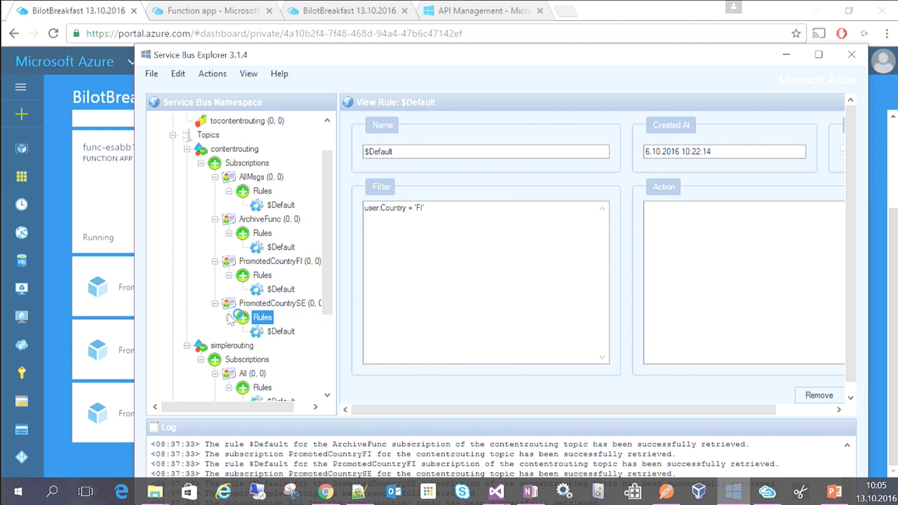
pyautogui.click(280, 331)
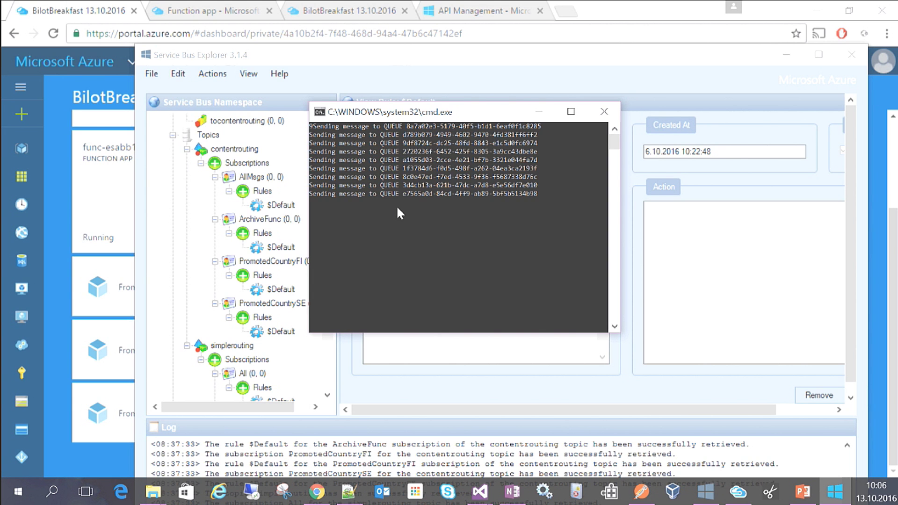
# Refresh the tocontentrouting queue and the subscriptions of the contentrouting topic.
pyautogui.rightClick(253, 123)
pyautogui.click(287, 157)
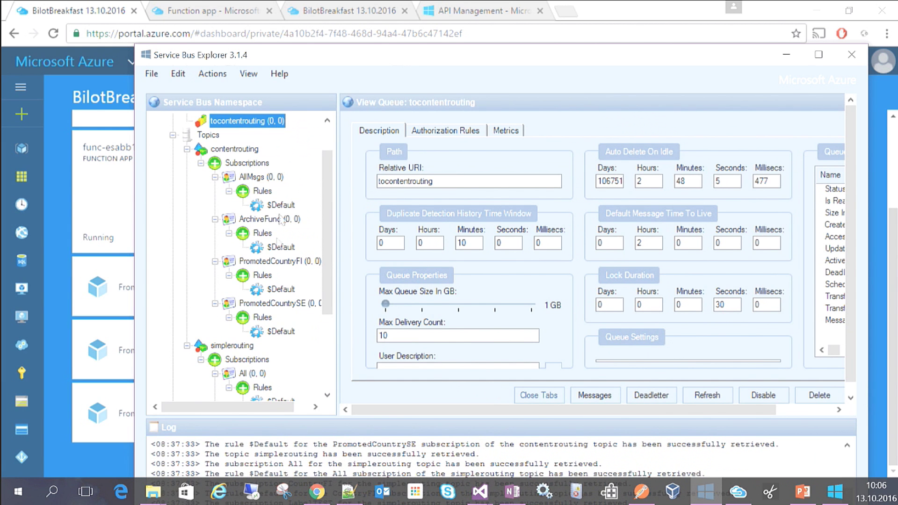
pyautogui.rightClick(253, 164)
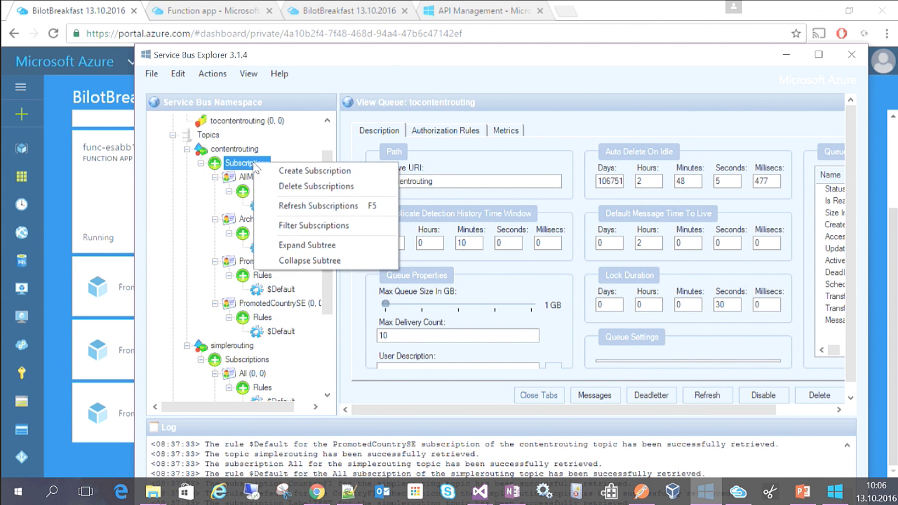
pyautogui.click(282, 206)
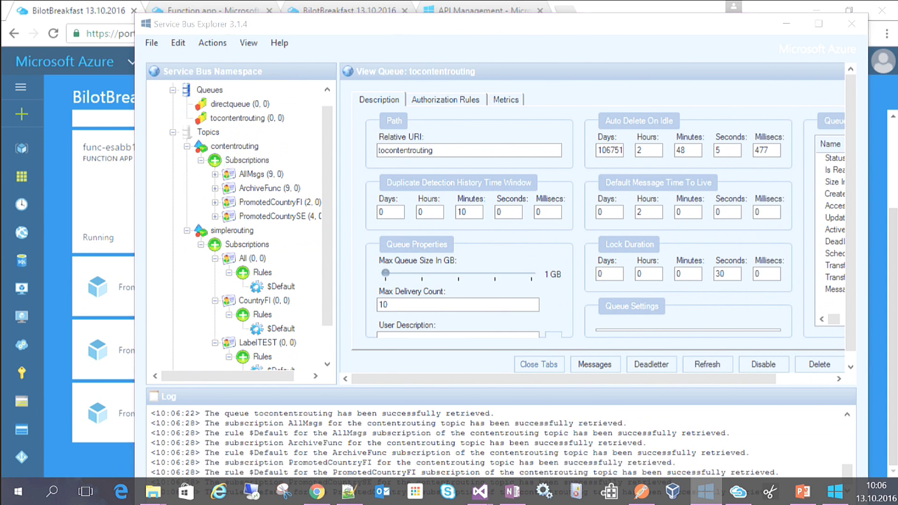
# Switch to the Function app in the Azure portal and clear the ProcessContentRoutingQueue function's logs.
pyautogui.hotkey('alt', 'Tab')
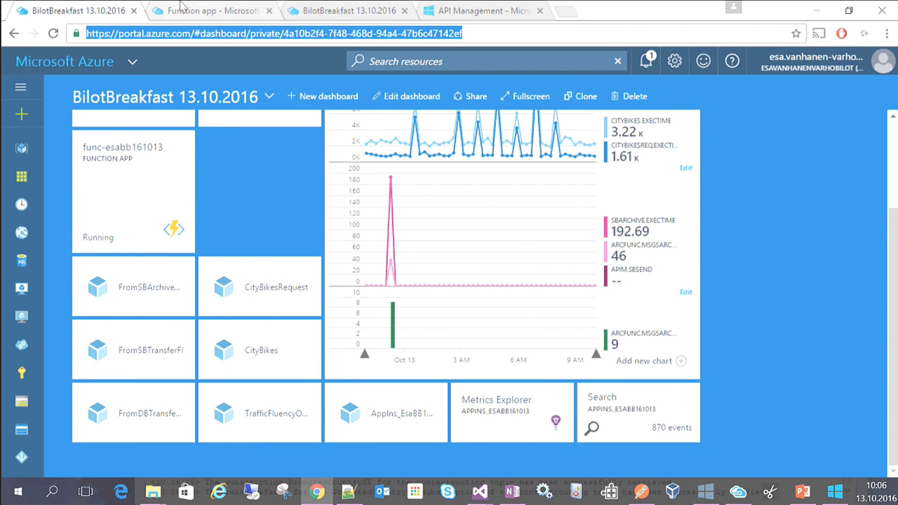
pyautogui.click(191, 9)
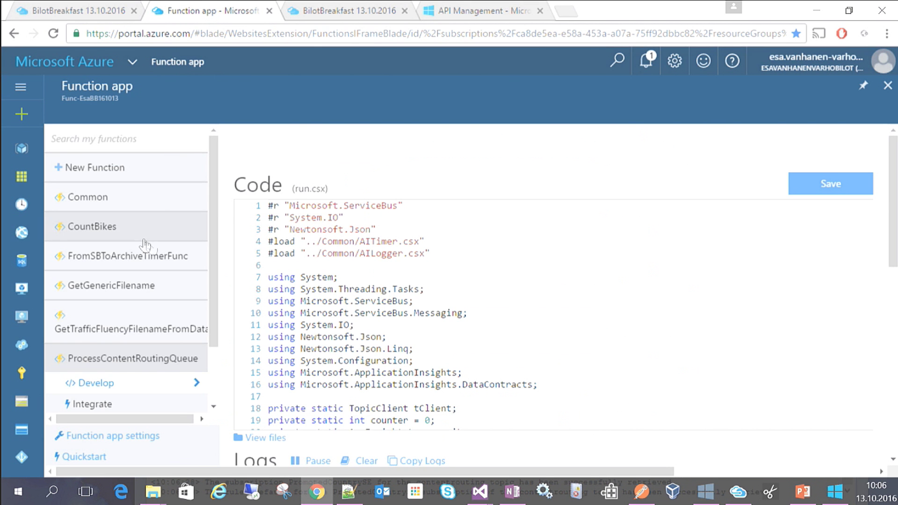
pyautogui.scroll(-5, 287, 414)
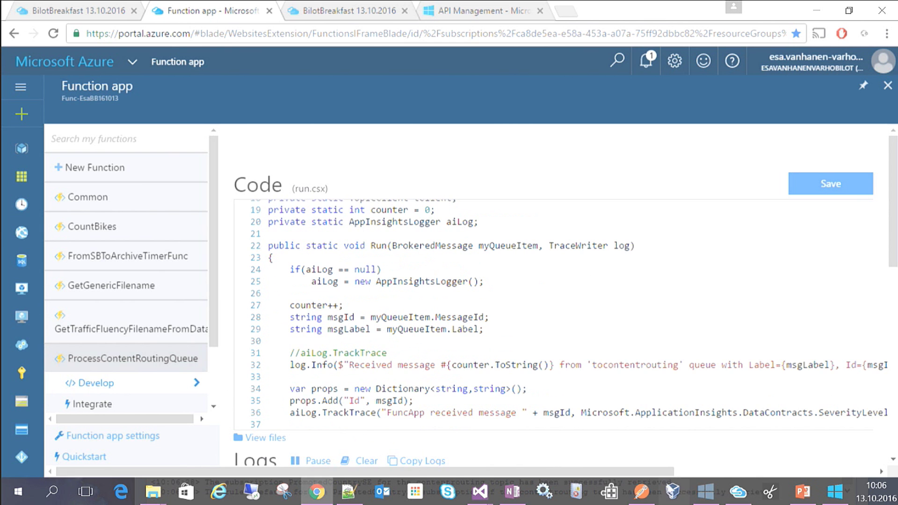
pyautogui.scroll(-6, 644, 437)
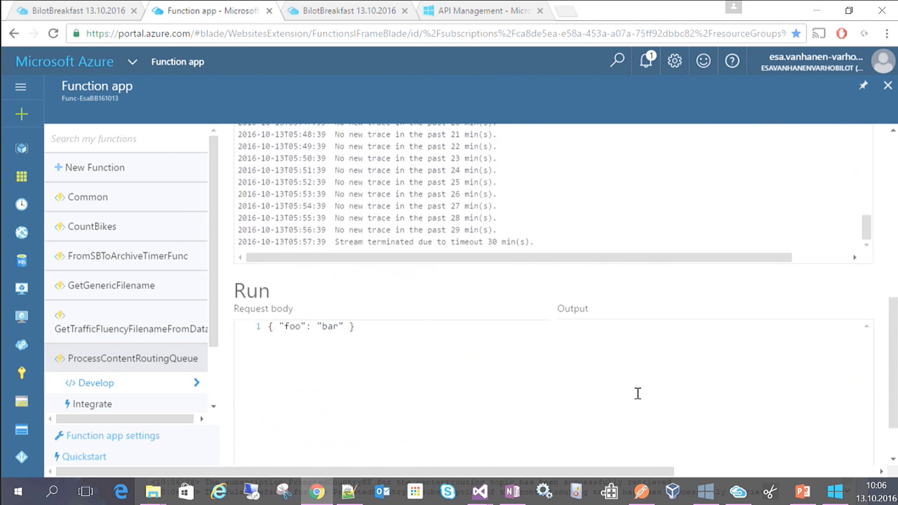
pyautogui.click(536, 315)
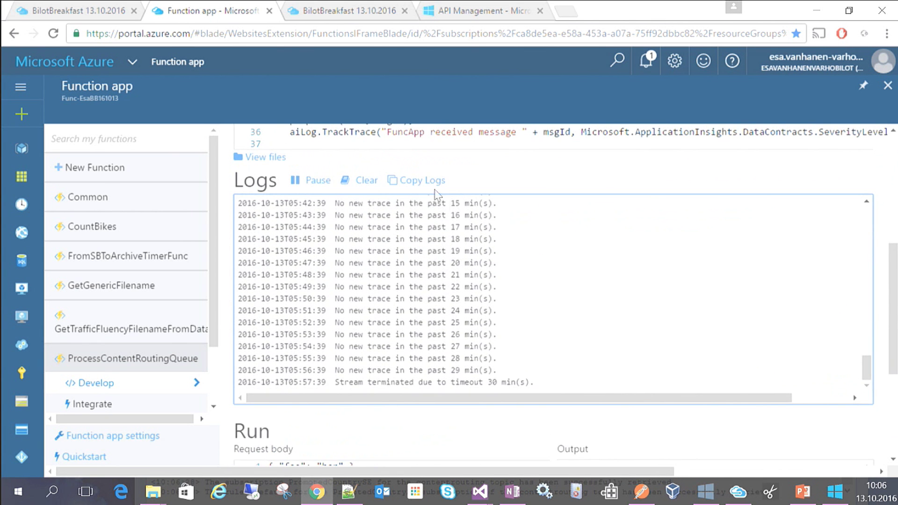
pyautogui.click(366, 185)
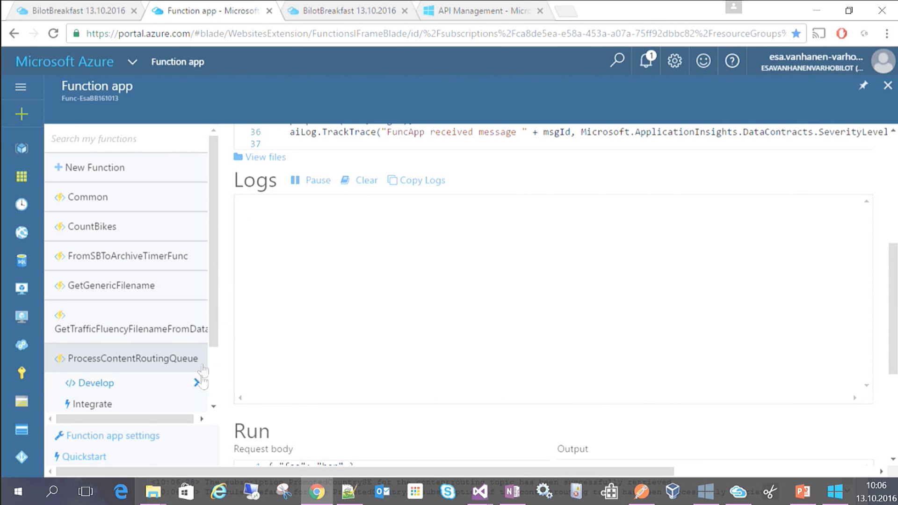
# Review the ProcessContentRoutingQueue code in run.csx, from the Run method to the country property promotion and the topic client send.
pyautogui.scroll(6, 253, 299)
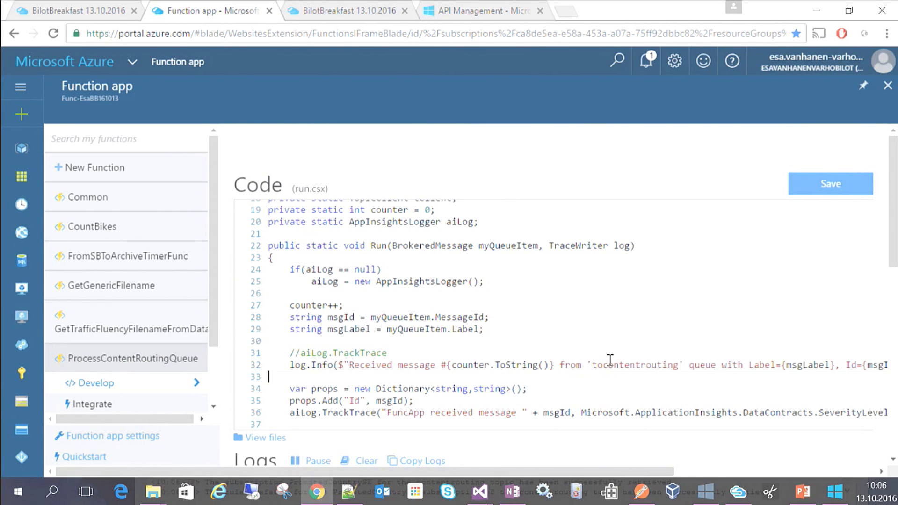
pyautogui.scroll(-1, 623, 272)
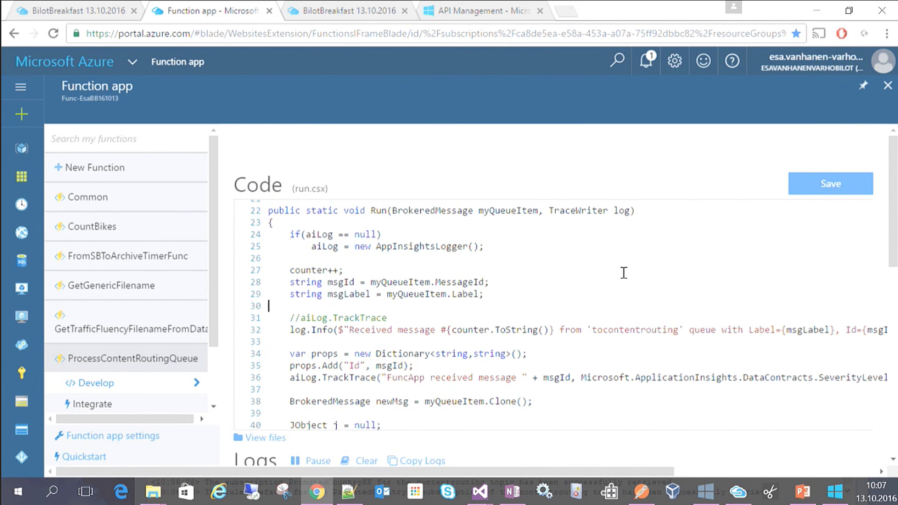
pyautogui.scroll(-4, 623, 273)
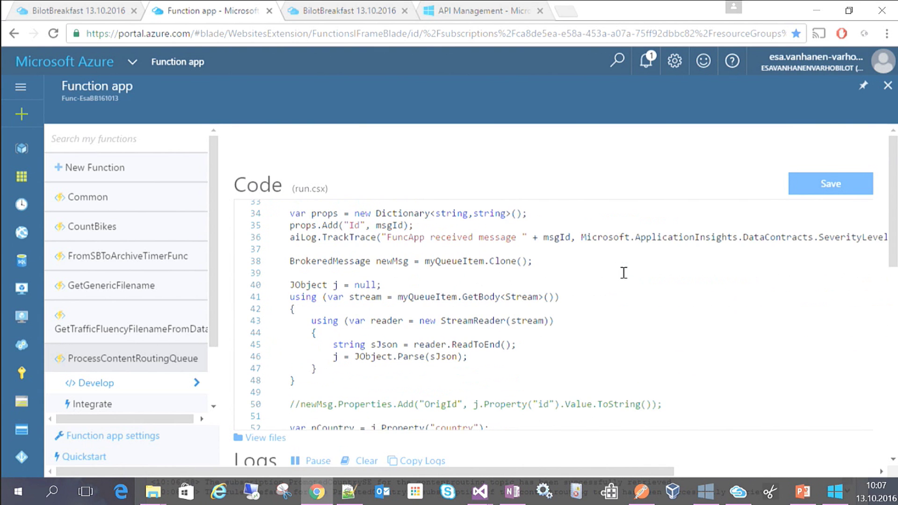
pyautogui.scroll(-2, 624, 279)
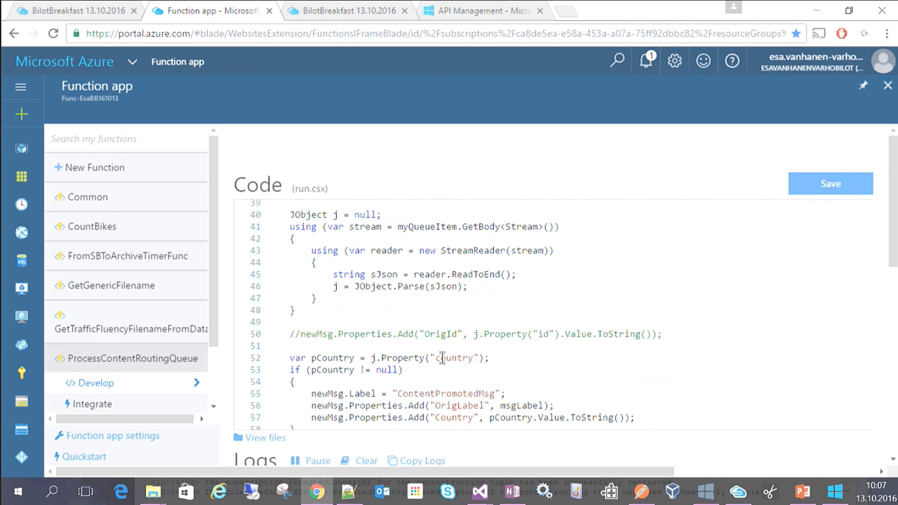
pyautogui.scroll(-2, 443, 360)
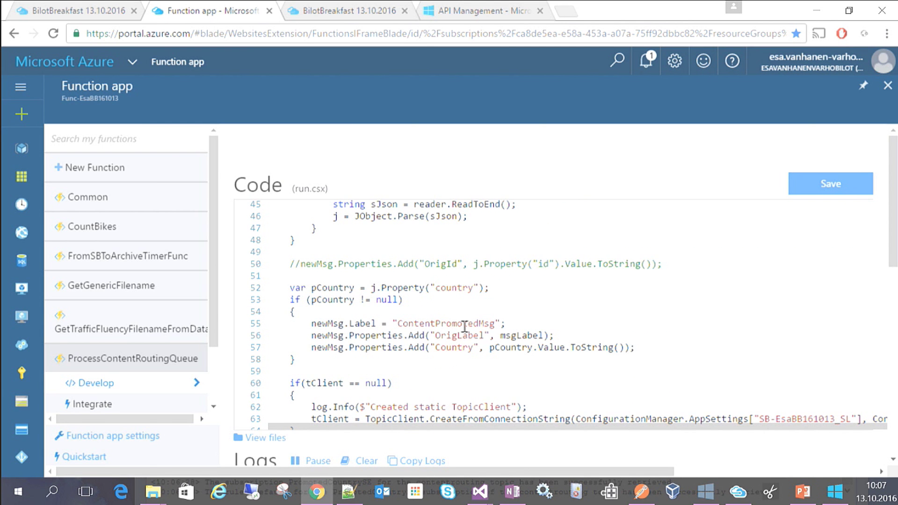
pyautogui.doubleClick(462, 286)
pyautogui.scroll(-1, 595, 334)
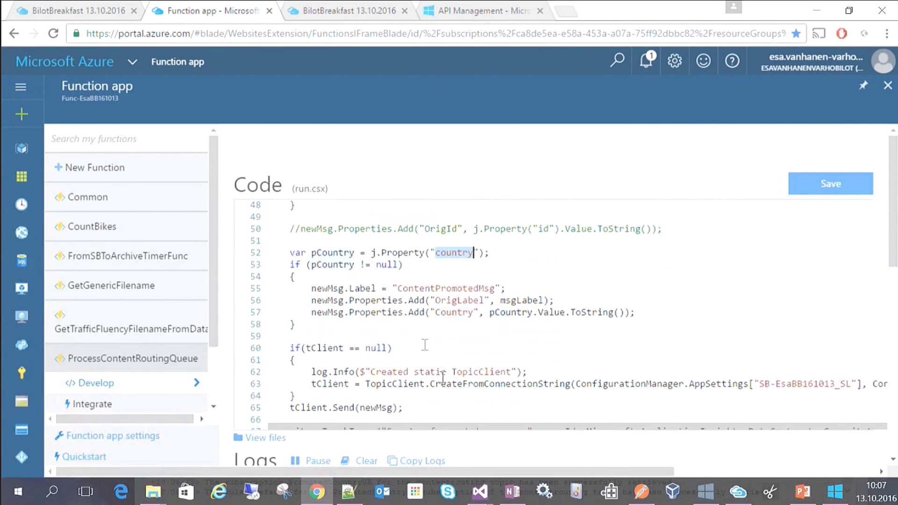
# Set the ProcessContentRoutingQueue function's state to Disabled.
pyautogui.scroll(-1, 190, 355)
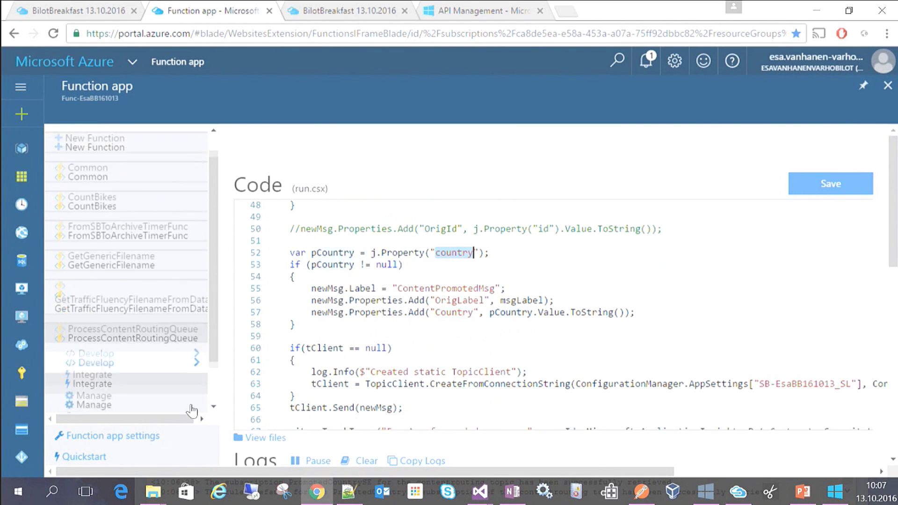
pyautogui.click(175, 362)
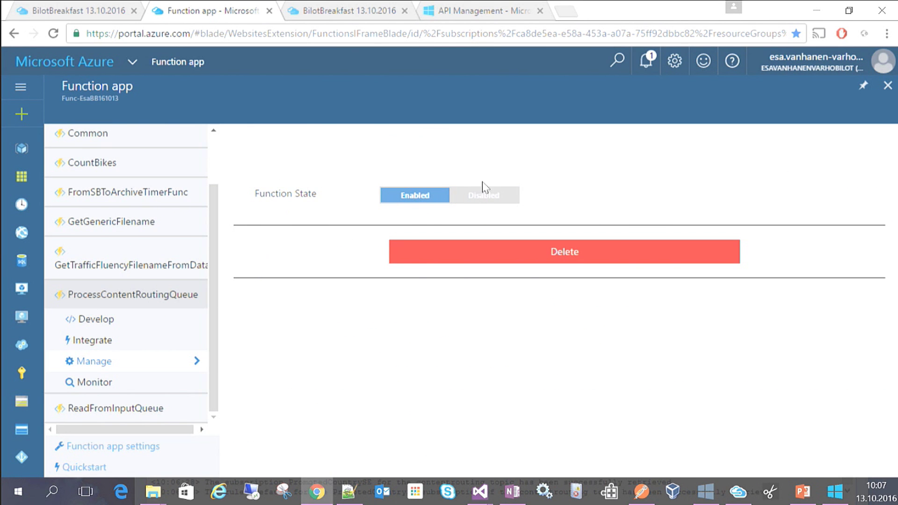
pyautogui.click(476, 202)
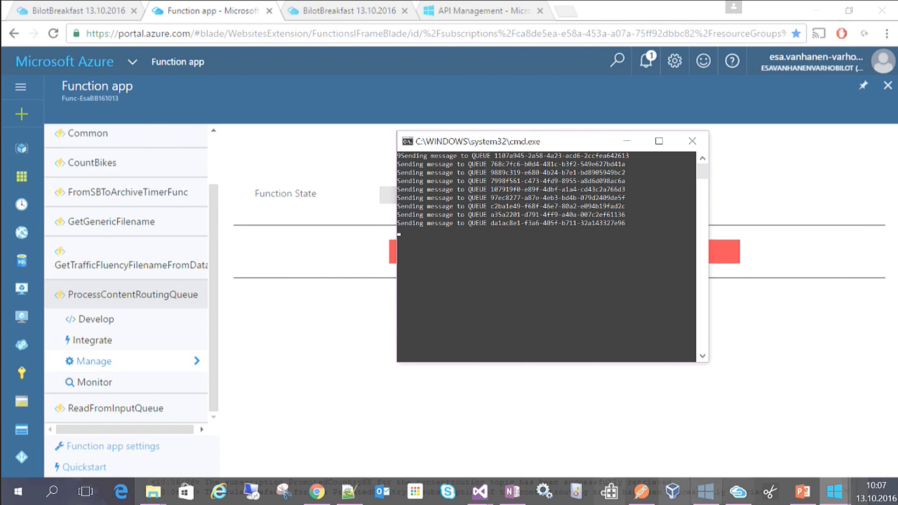
# Switch to Service Bus Explorer and refresh all queues in the namespace.
pyautogui.click(705, 491)
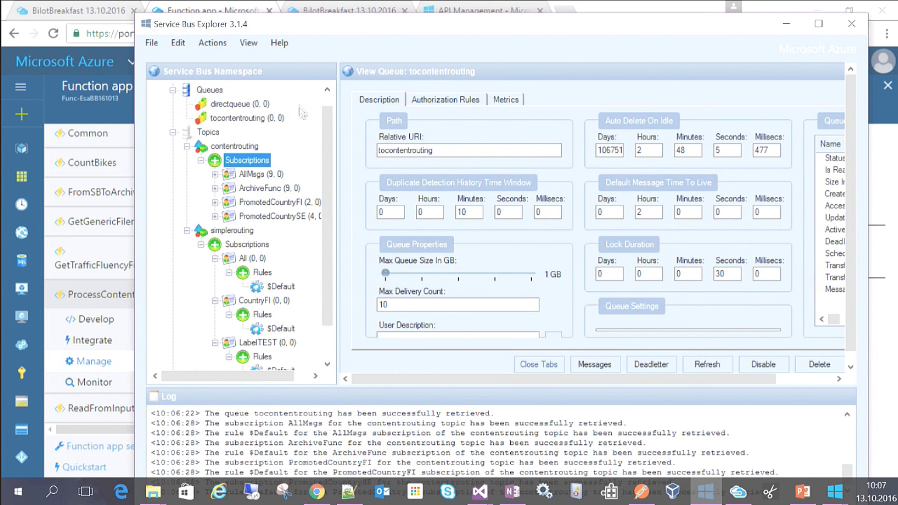
pyautogui.rightClick(231, 92)
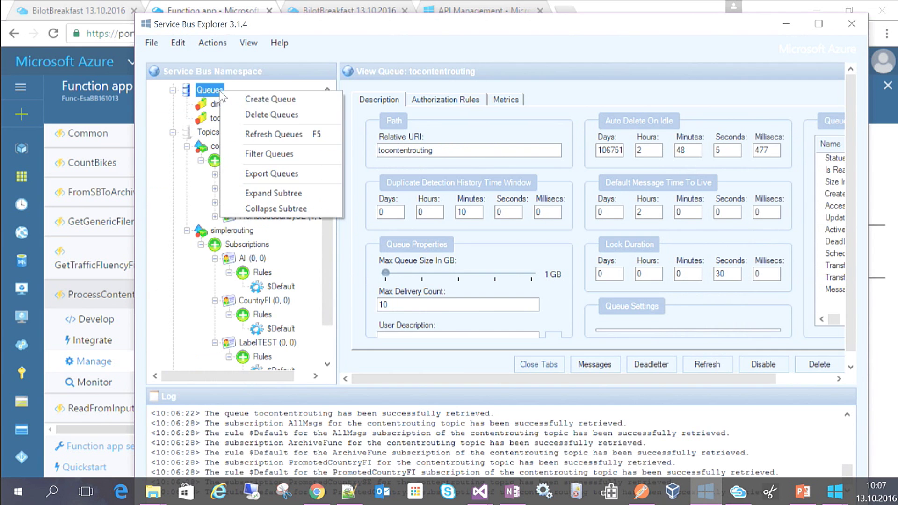
pyautogui.click(274, 135)
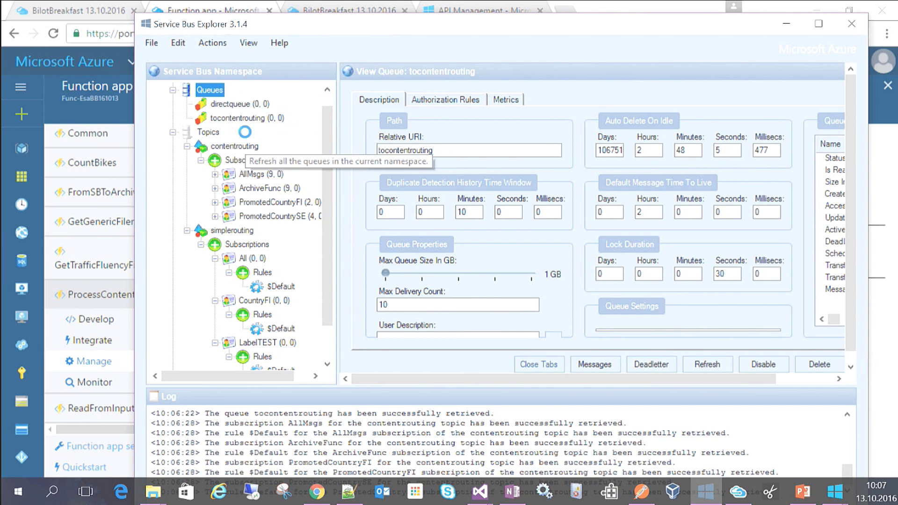
# Peek the top 10 messages of the tocontentrouting queue and view the content of the second message.
pyautogui.click(246, 119)
pyautogui.rightClick(247, 123)
pyautogui.click(286, 304)
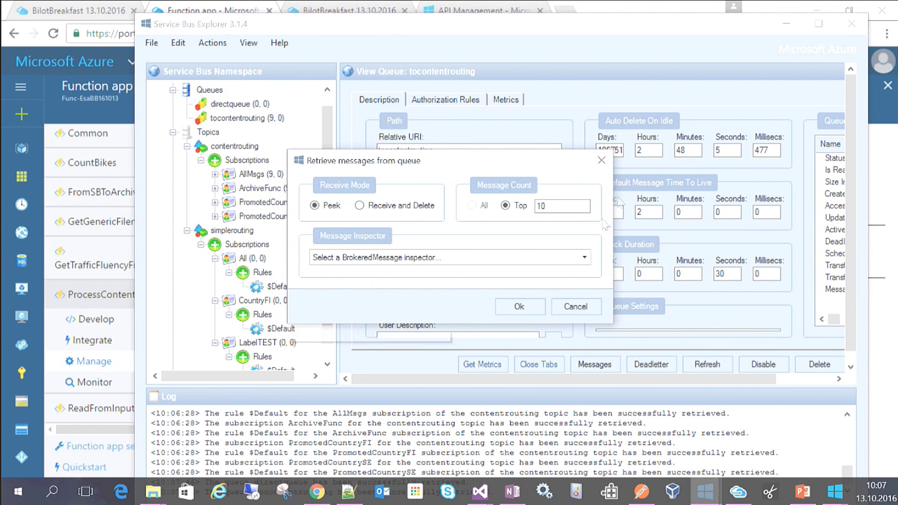
pyautogui.click(518, 306)
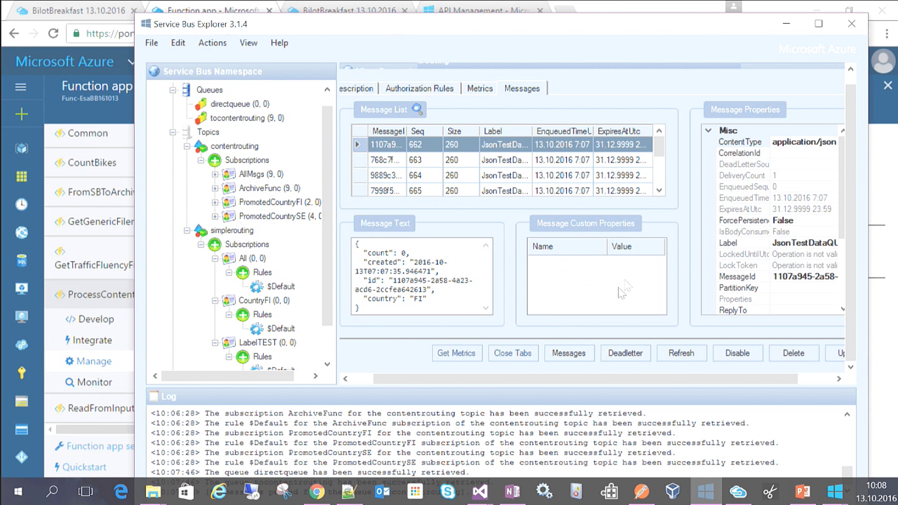
pyautogui.click(538, 160)
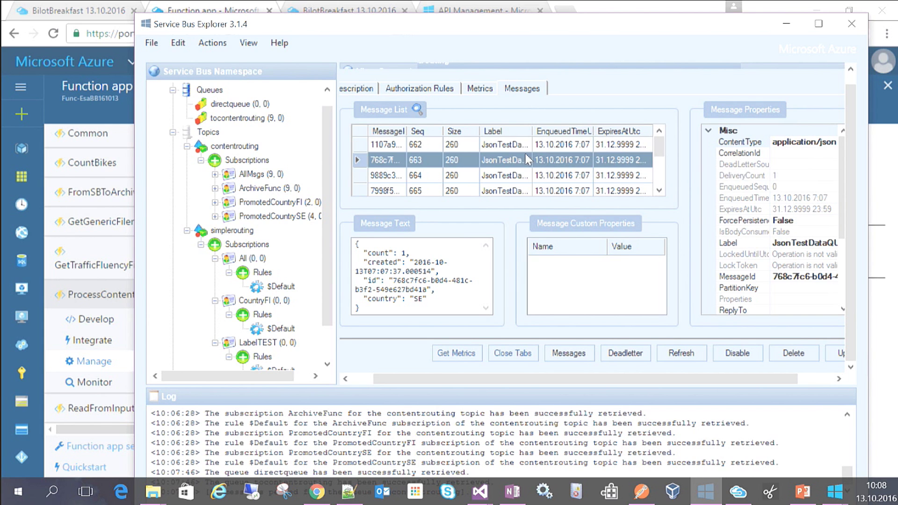
# View the content of the third and fourth peeked messages of the tocontentrouting queue.
pyautogui.click(516, 177)
pyautogui.click(515, 192)
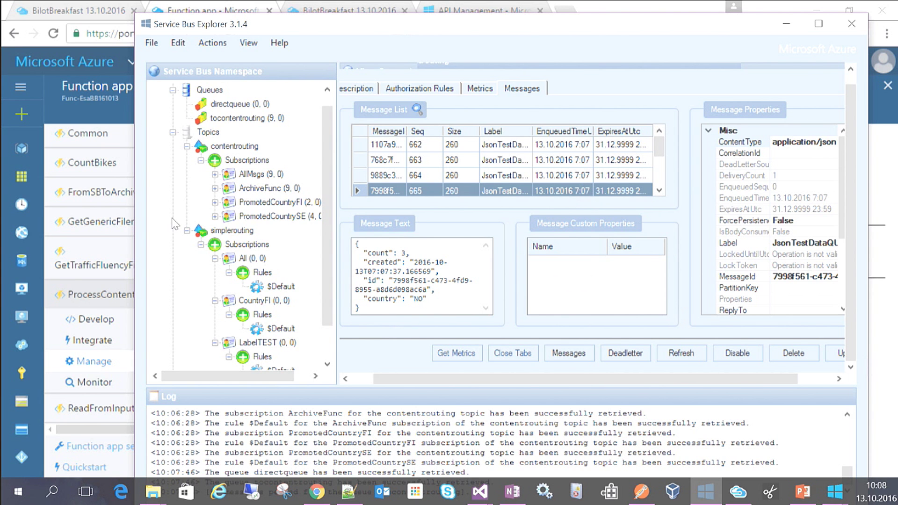
# Switch to the Azure portal in the browser and set the ProcessContentRoutingQueue function's state to Enabled.
pyautogui.click(780, 11)
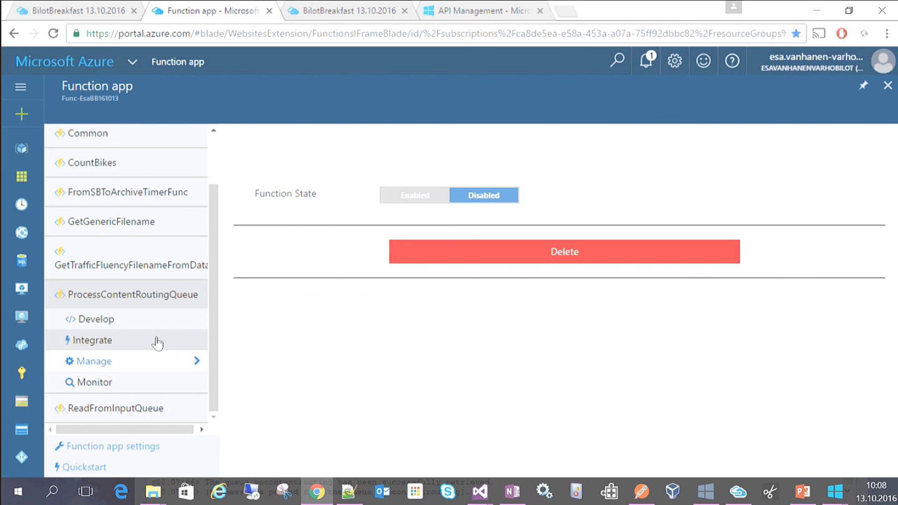
pyautogui.click(144, 322)
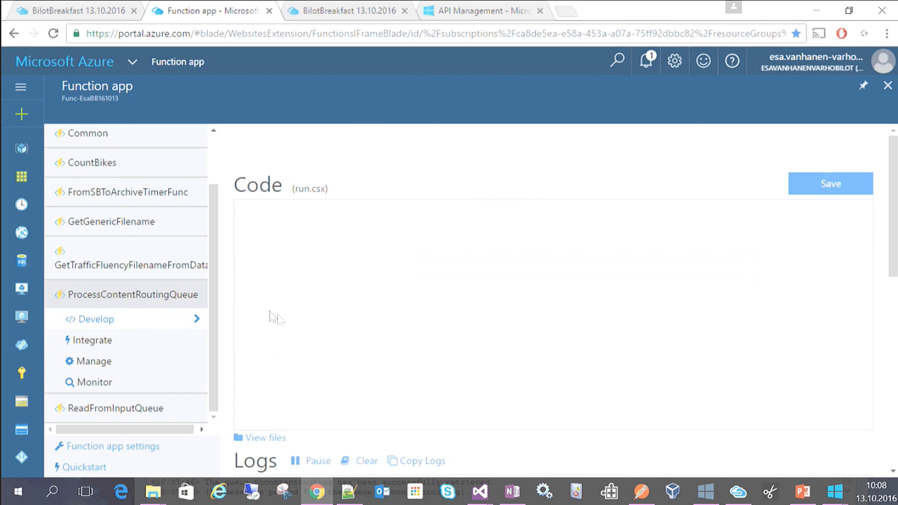
pyautogui.scroll(-2, 335, 250)
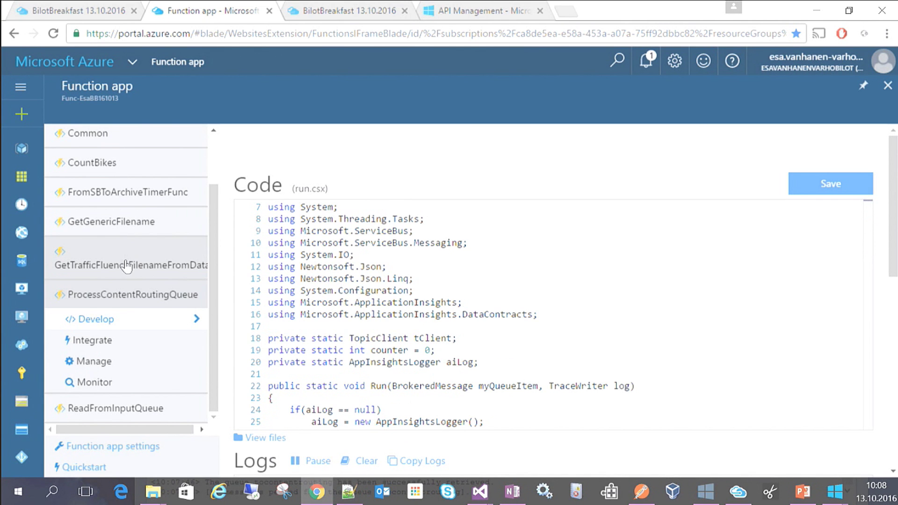
pyautogui.click(102, 369)
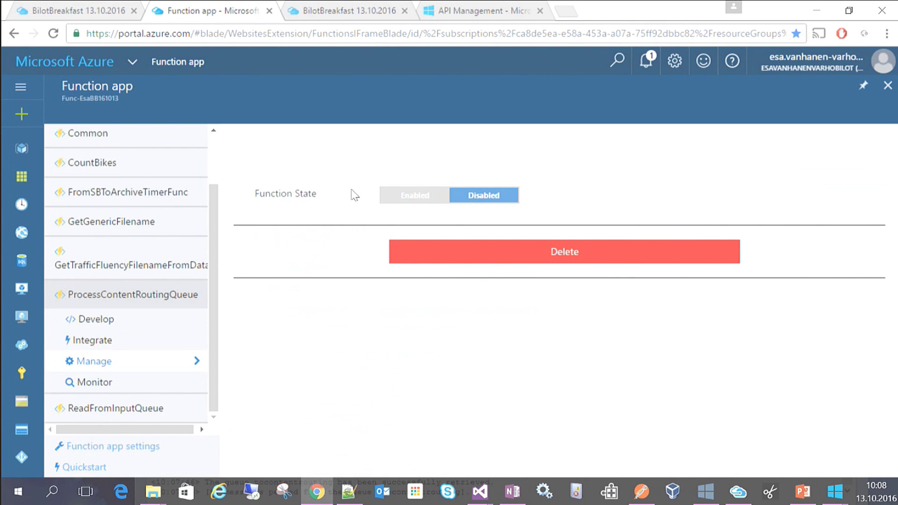
pyautogui.click(407, 202)
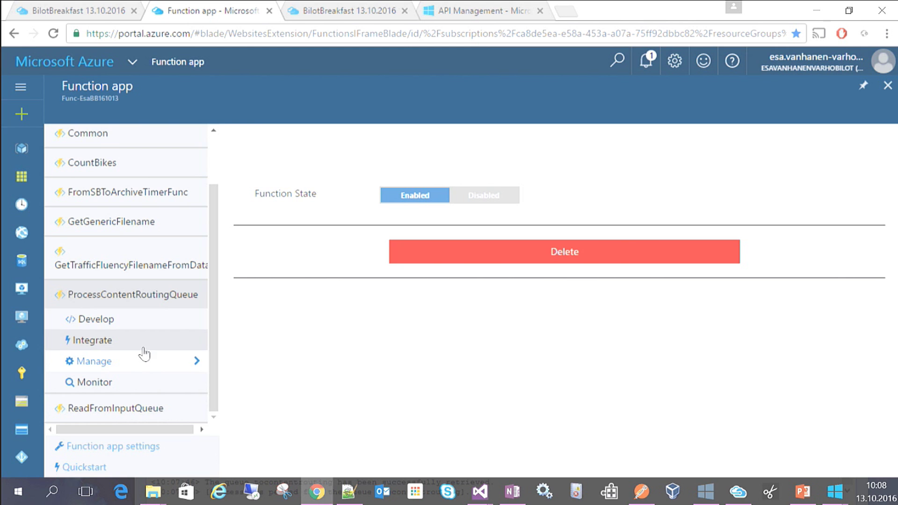
# Open the ProcessContentRoutingQueue function's development view and examine the latest entries in its log.
pyautogui.click(139, 326)
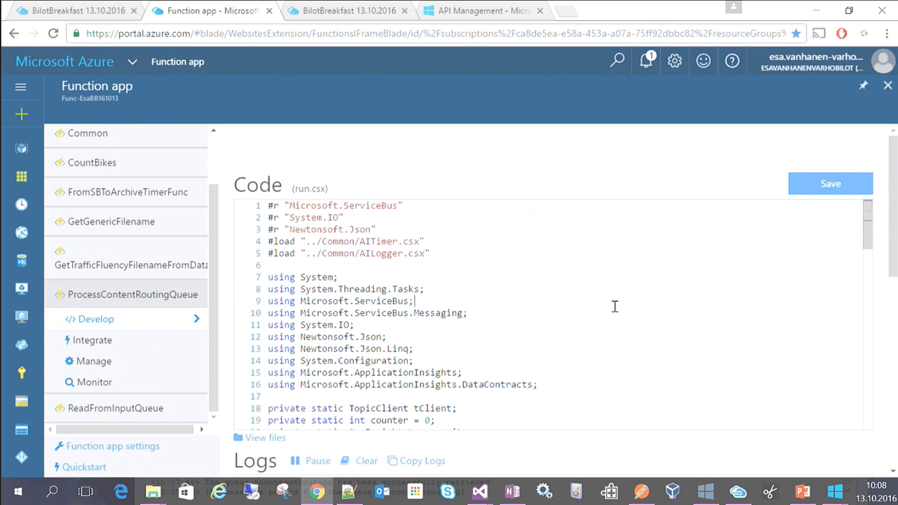
pyautogui.scroll(-8, 566, 459)
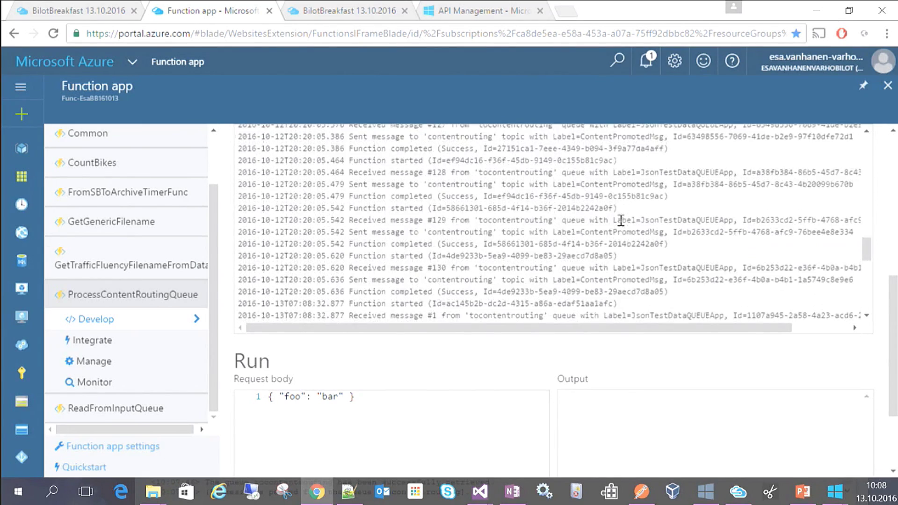
pyautogui.scroll(-5, 621, 220)
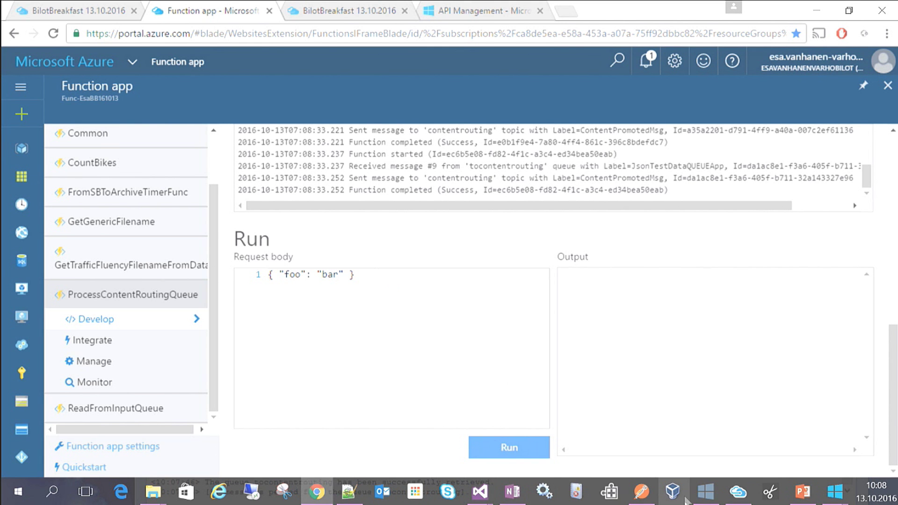
# Switch to Service Bus Explorer and refresh the namespace's queues and the contentrouting topic's subscriptions.
pyautogui.click(701, 502)
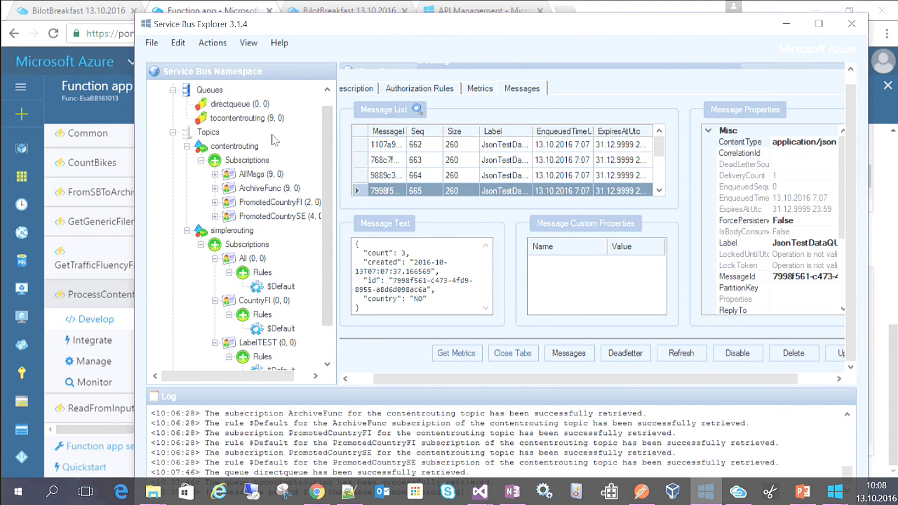
pyautogui.rightClick(231, 95)
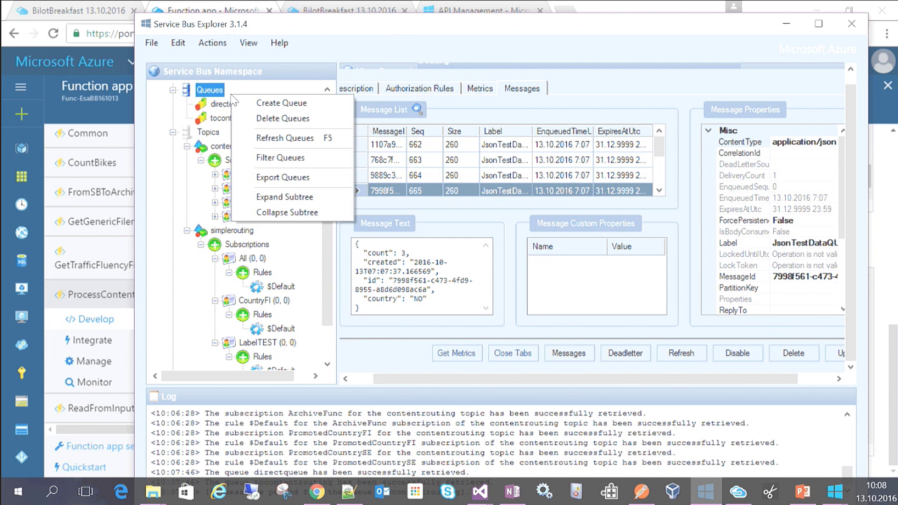
pyautogui.click(257, 137)
pyautogui.rightClick(229, 160)
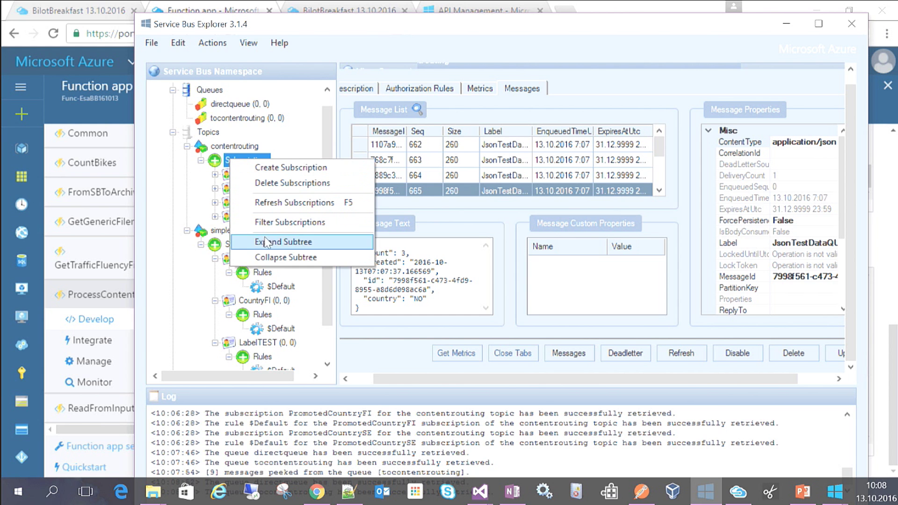
pyautogui.click(271, 202)
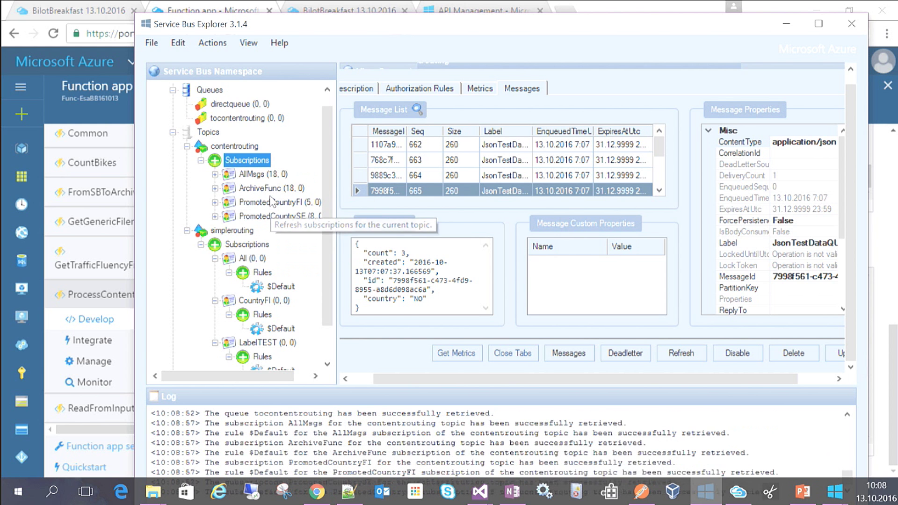
# Peek the top 10 messages of the PromotedCountrySE subscription under the contentrouting topic.
pyautogui.click(287, 217)
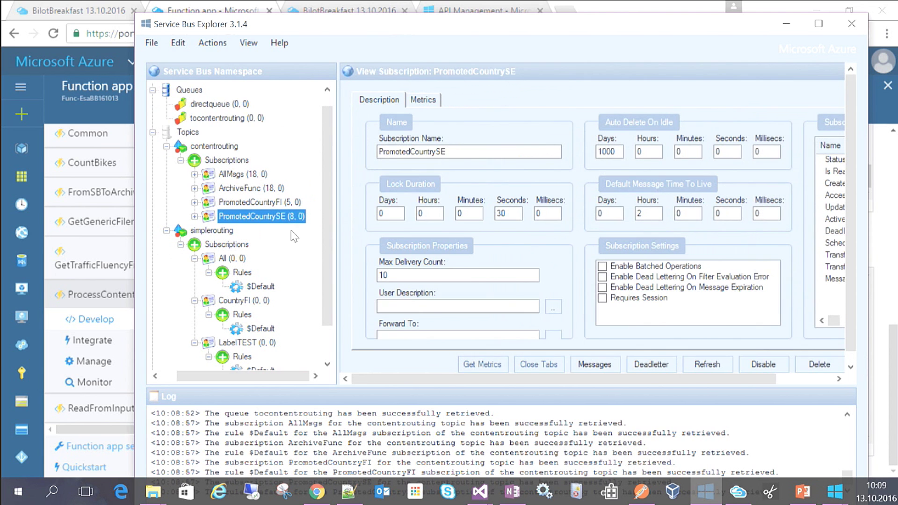
pyautogui.rightClick(261, 217)
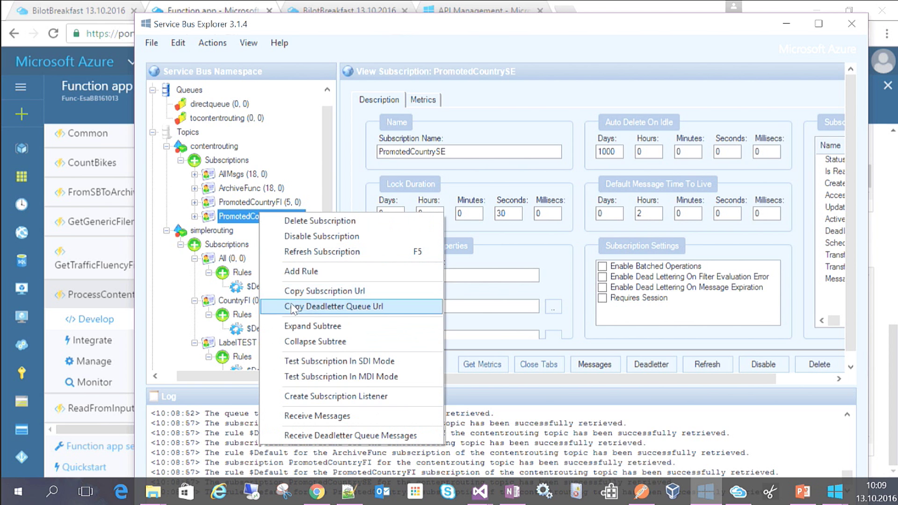
pyautogui.click(309, 416)
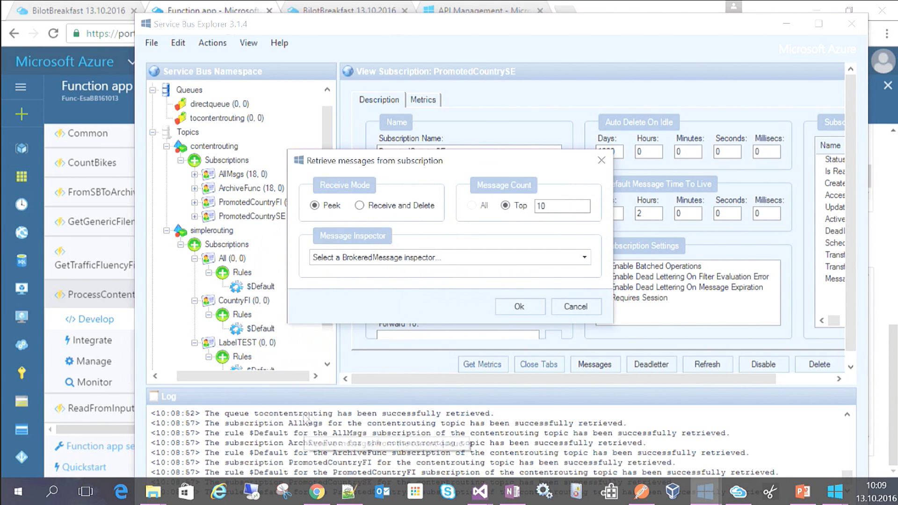
pyautogui.click(506, 306)
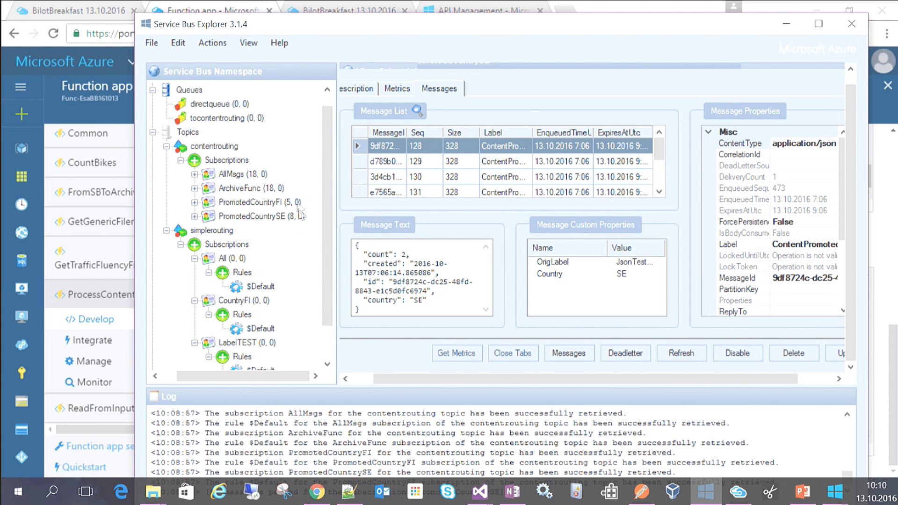
# Switch to the Azure portal, check the FromSBToArchiveTimerFunc function's timer trigger schedule and set its state to Enabled.
pyautogui.click(108, 105)
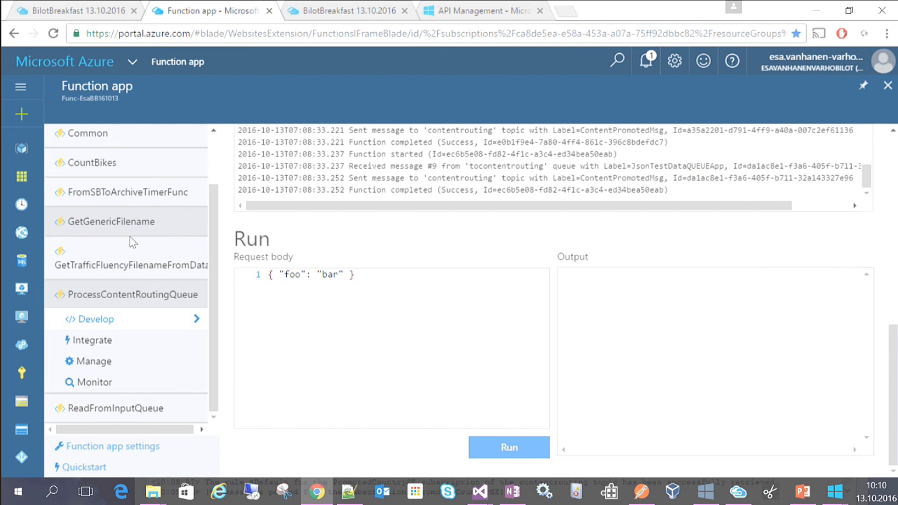
pyautogui.scroll(3, 121, 322)
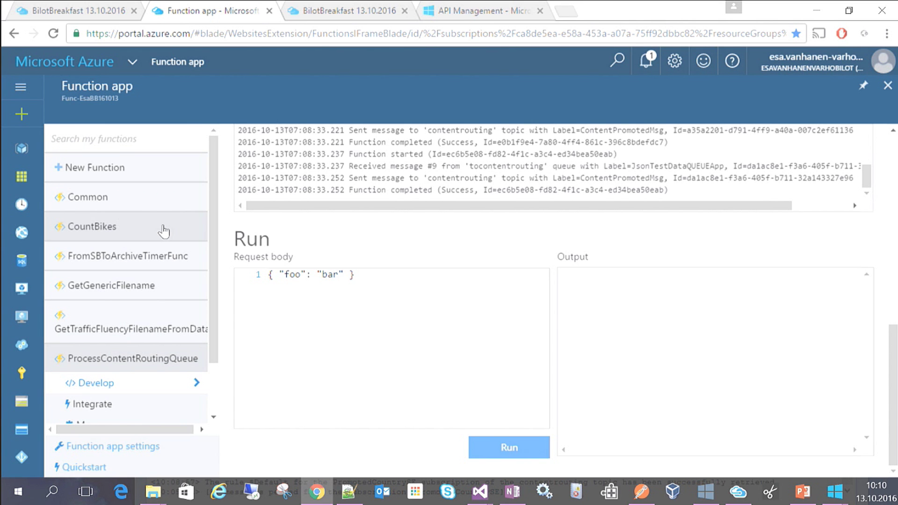
pyautogui.scroll(-2, 164, 230)
pyautogui.click(163, 202)
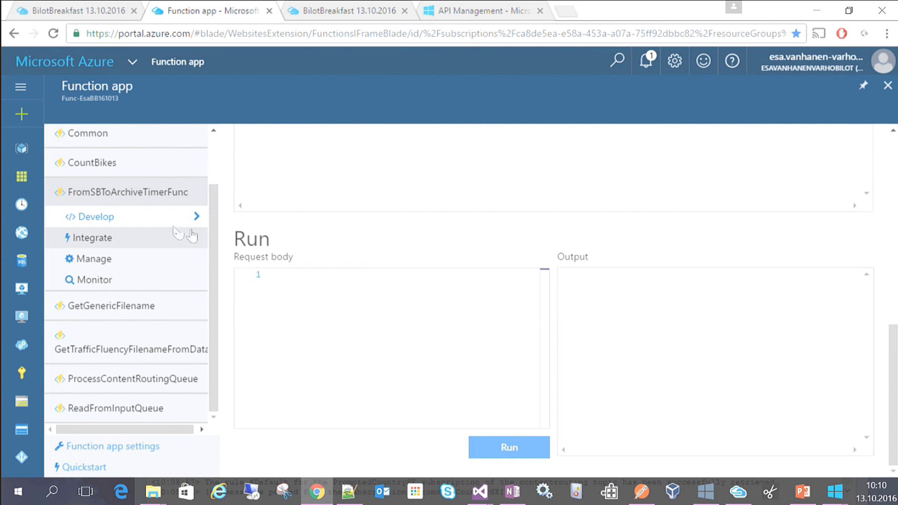
pyautogui.scroll(2, 166, 226)
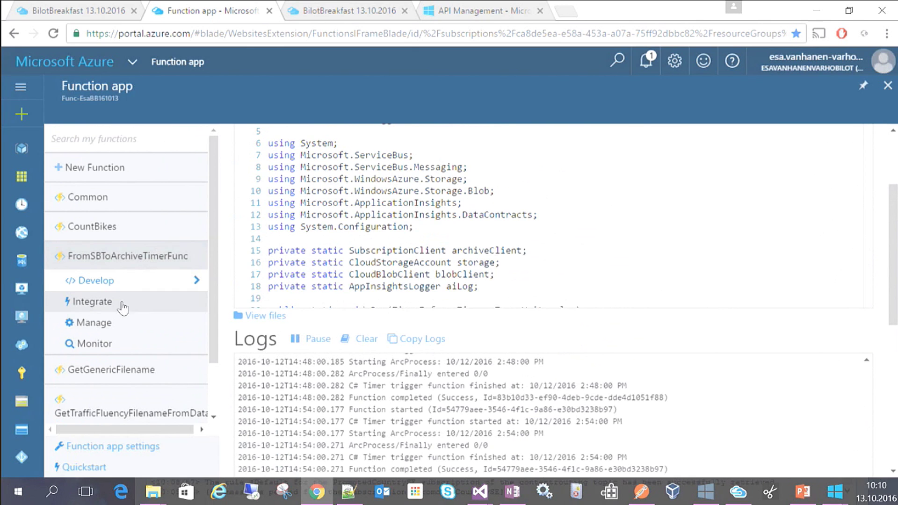
pyautogui.click(118, 324)
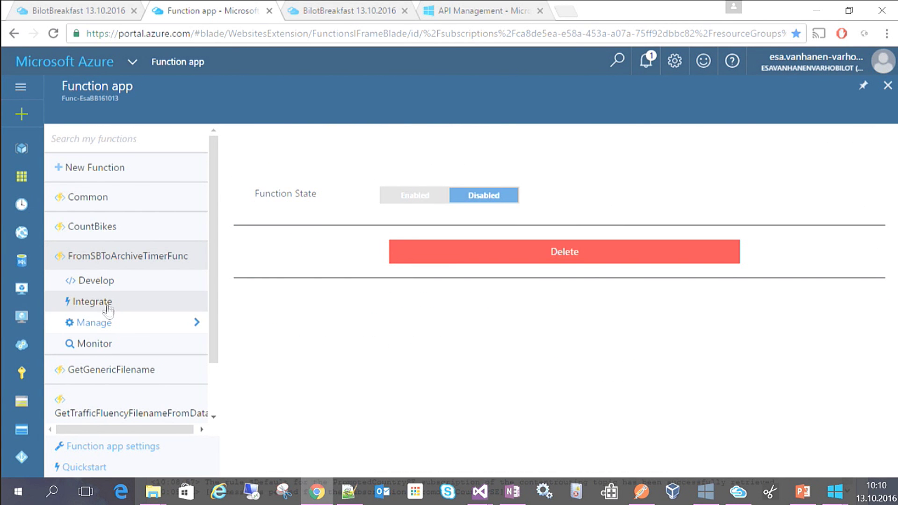
pyautogui.click(108, 304)
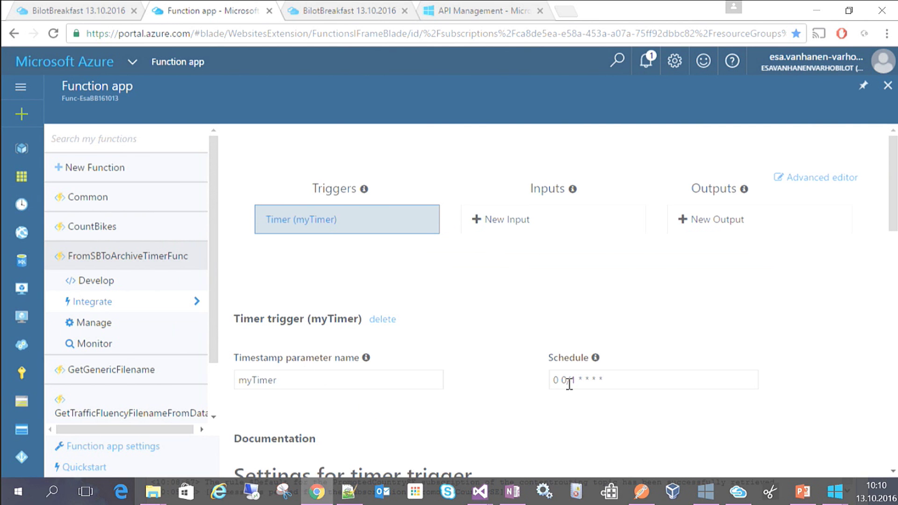
pyautogui.click(150, 326)
pyautogui.click(427, 194)
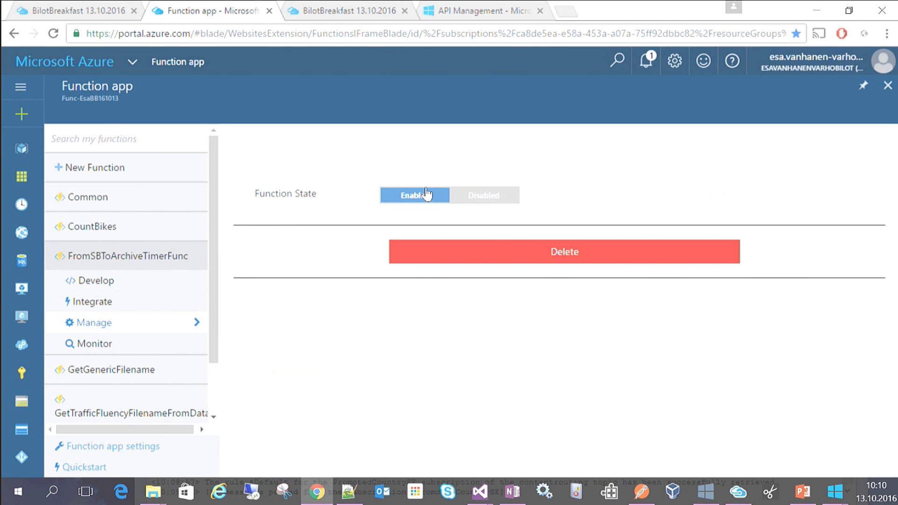
# Review the FromSBToArchiveTimerFunc code in run.csx, from the client setup through the batch receive loop to the blob upload.
pyautogui.click(110, 282)
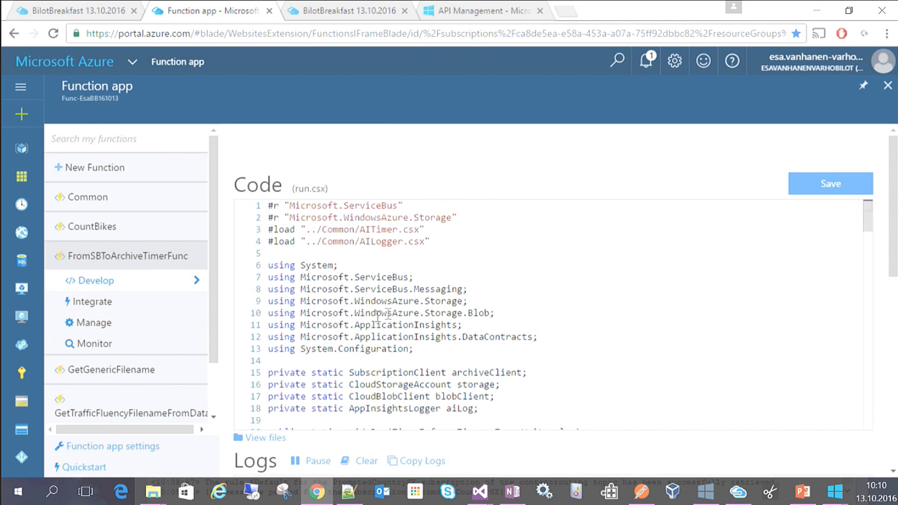
pyautogui.scroll(-5, 582, 299)
pyautogui.scroll(2, 585, 296)
pyautogui.scroll(-2, 604, 280)
pyautogui.scroll(-3, 604, 279)
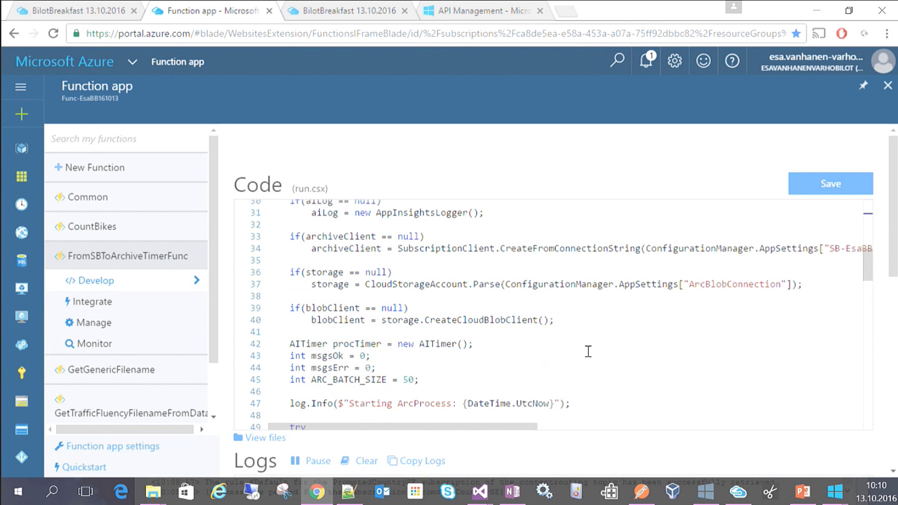
pyautogui.scroll(-5, 588, 351)
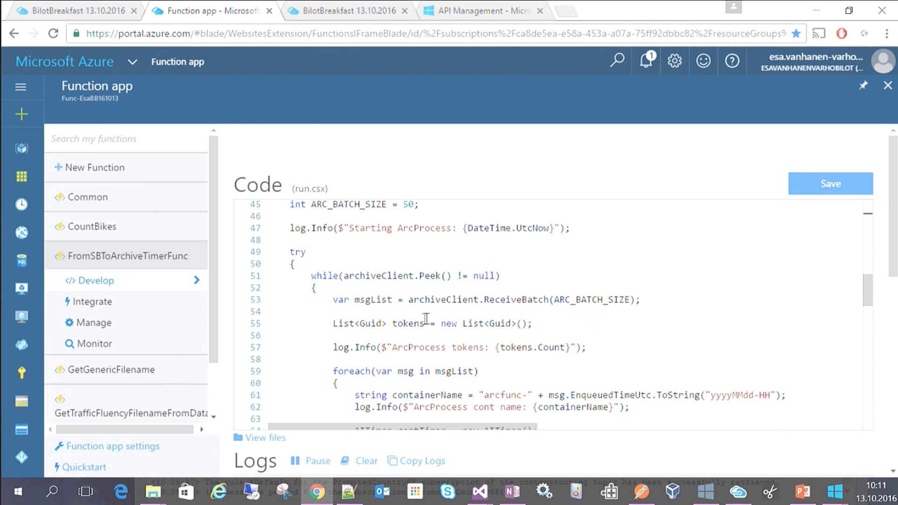
pyautogui.scroll(-6, 423, 318)
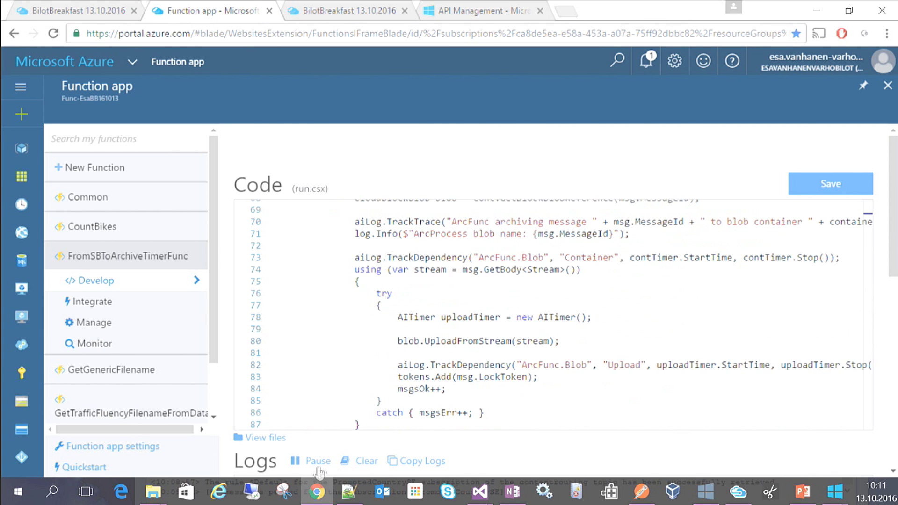
# Switch to Service Bus Explorer and refresh the contentrouting topic's subscriptions.
pyautogui.click(705, 491)
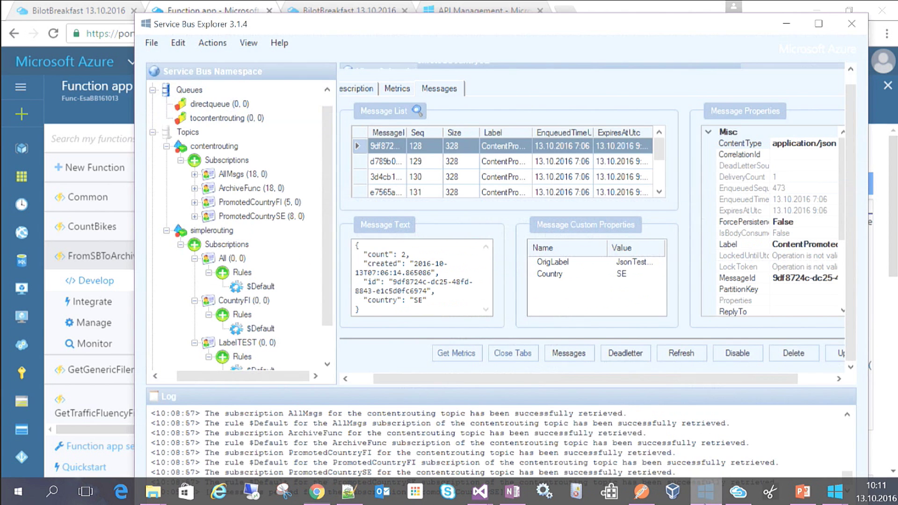
pyautogui.rightClick(225, 162)
pyautogui.click(242, 203)
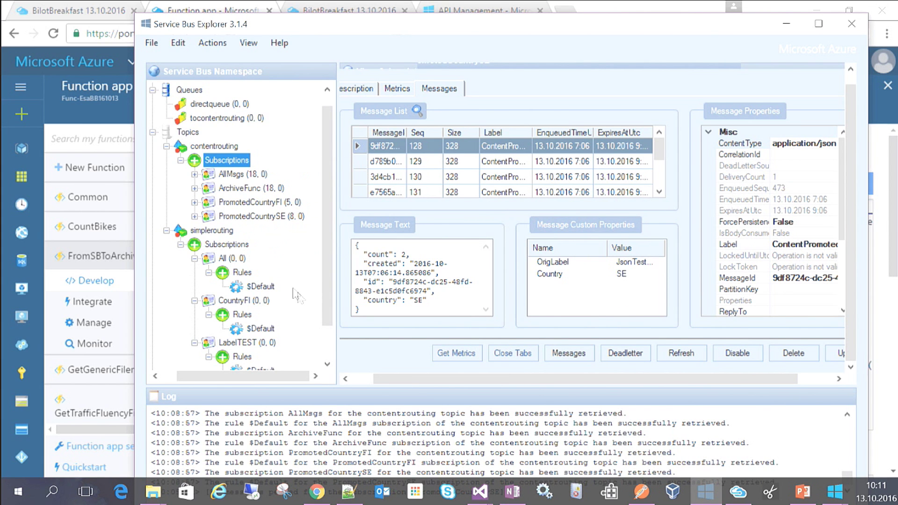
# Switch to the Azure portal, run FromSBToArchiveTimerFunc manually and examine the ArcProcess container and blob entries in its log.
pyautogui.click(91, 279)
pyautogui.scroll(-15, 528, 337)
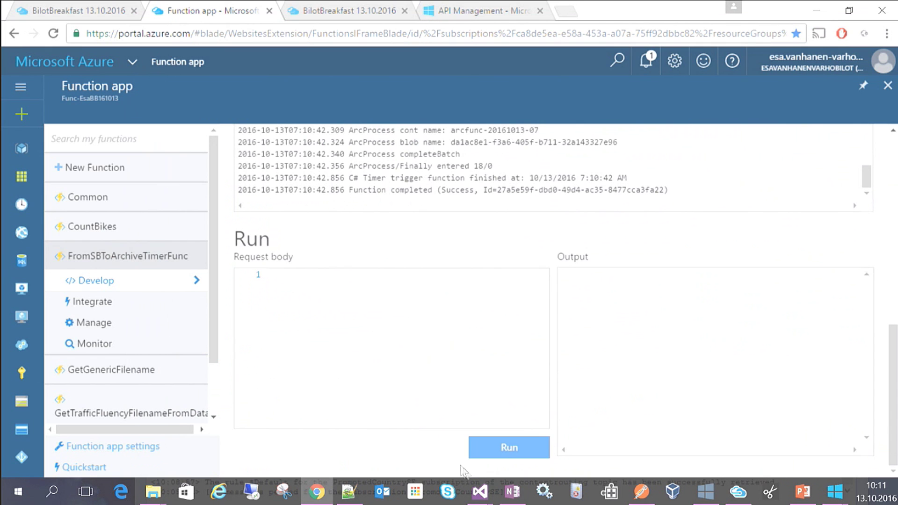
pyautogui.click(505, 451)
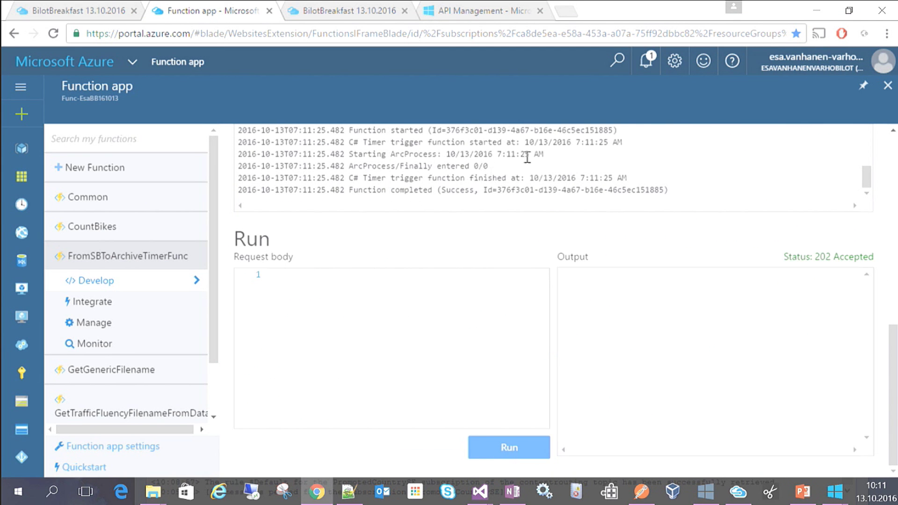
pyautogui.scroll(5, 527, 158)
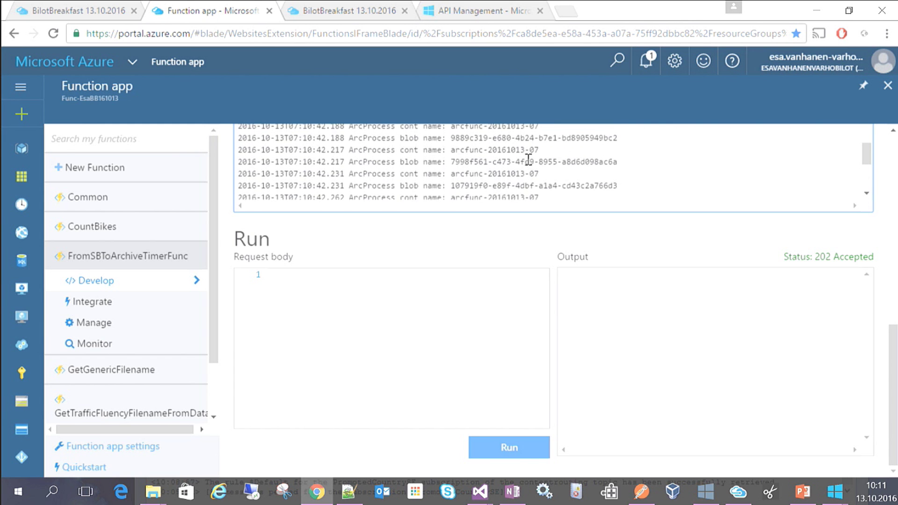
pyautogui.scroll(3, 528, 159)
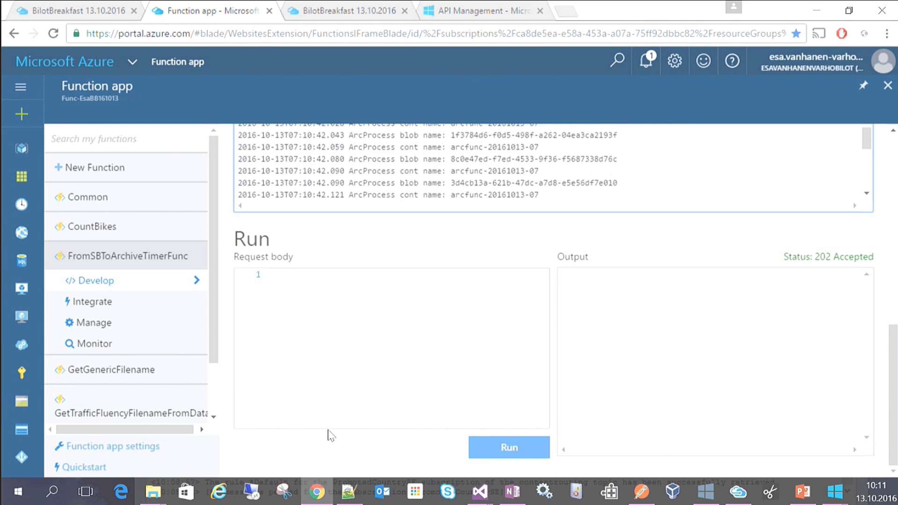
pyautogui.click(739, 495)
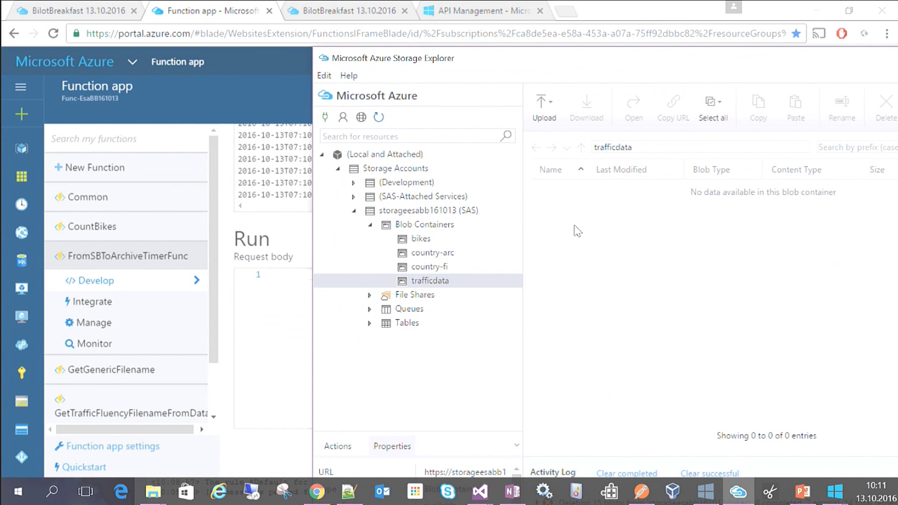
pyautogui.click(431, 256)
pyautogui.click(427, 228)
pyautogui.rightClick(427, 229)
pyautogui.click(385, 289)
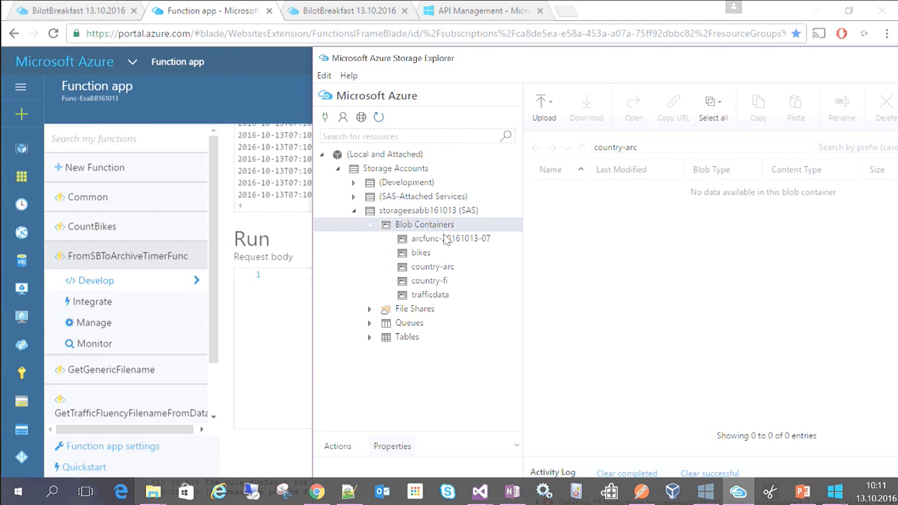
pyautogui.click(443, 239)
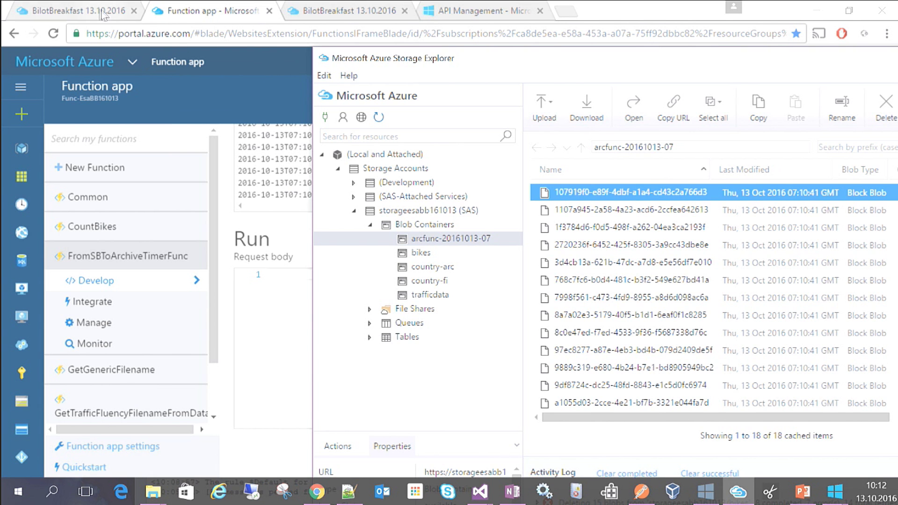
# Switch to the BilotBreakfast dashboard in the Azure portal, open the FromSBArchiveToBlobs logic app and enable it.
pyautogui.click(71, 9)
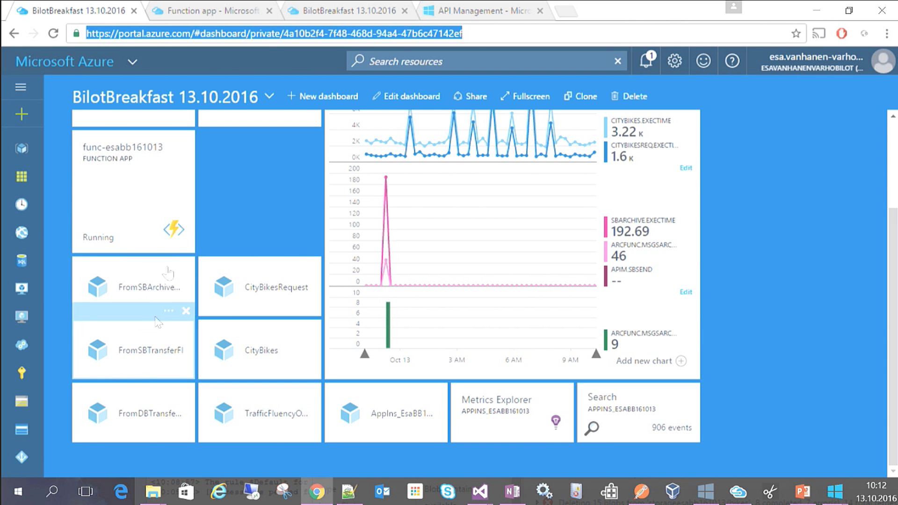
pyautogui.click(158, 279)
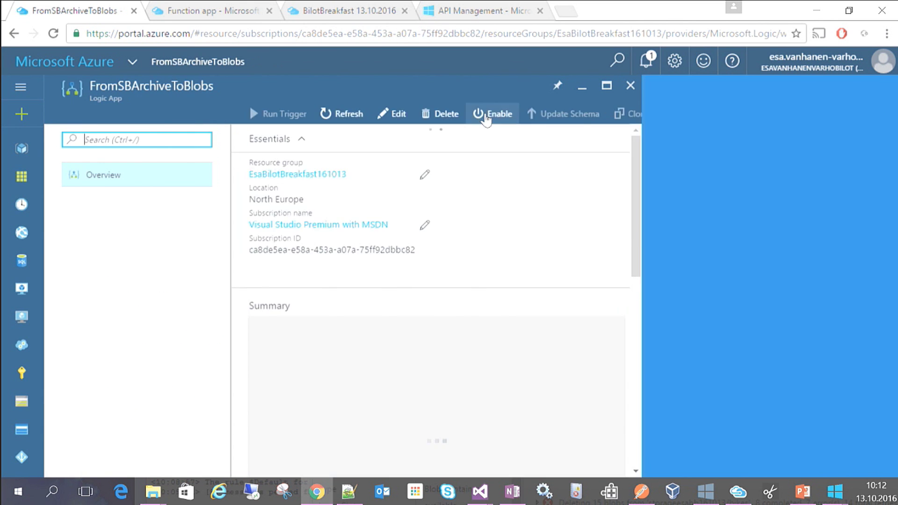
pyautogui.click(510, 118)
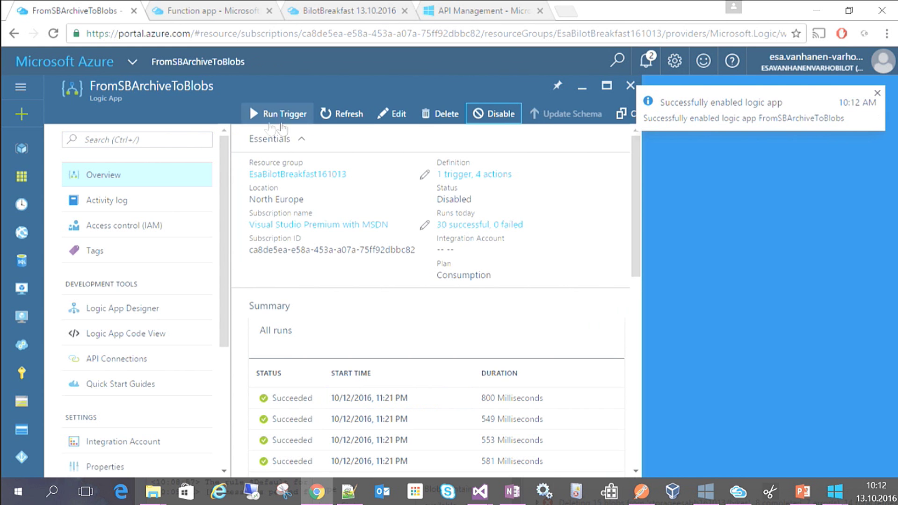
# Review the FromSBArchiveToBlobs workflow in the designer: the topic subscription trigger, AppInsight StartTimer and Create blob settings.
pyautogui.click(390, 113)
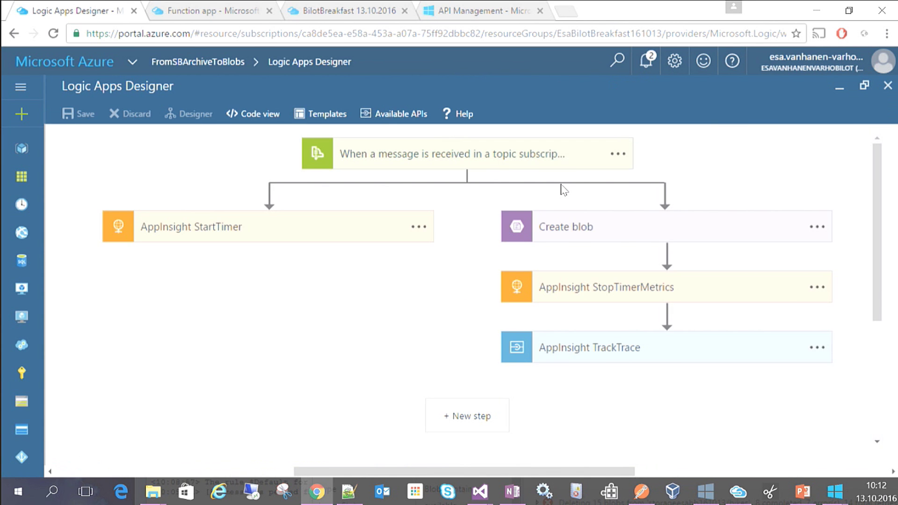
pyautogui.click(557, 155)
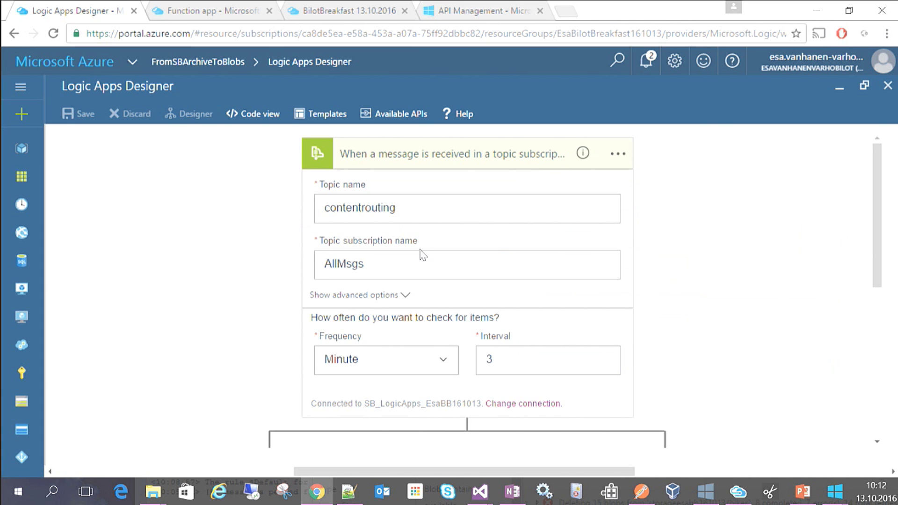
pyautogui.scroll(-5, 377, 260)
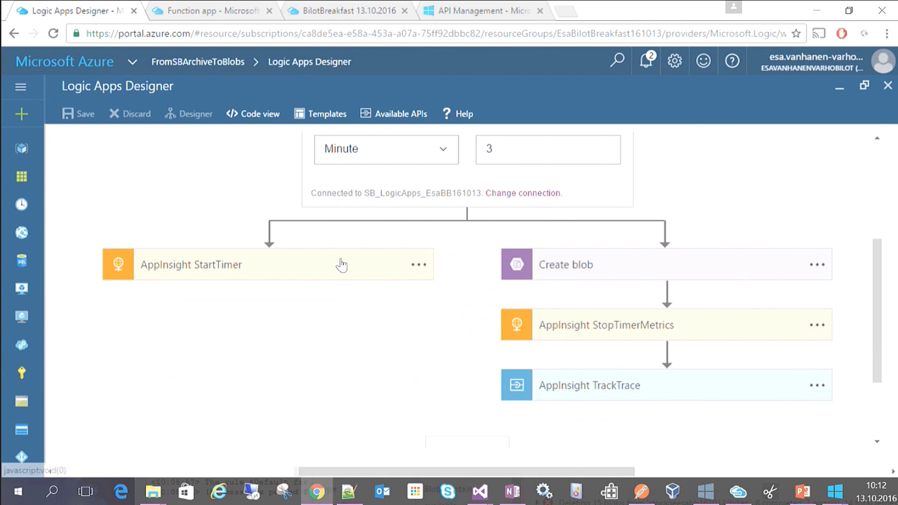
pyautogui.click(341, 266)
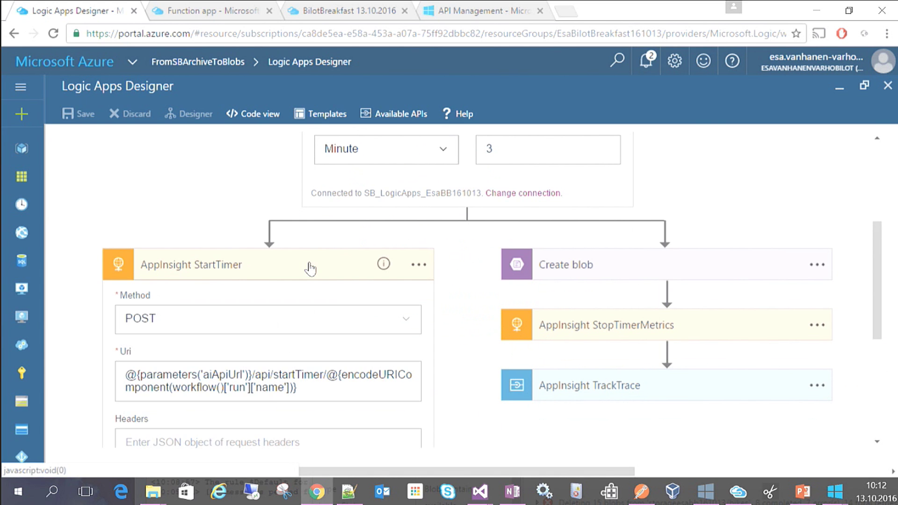
pyautogui.click(310, 268)
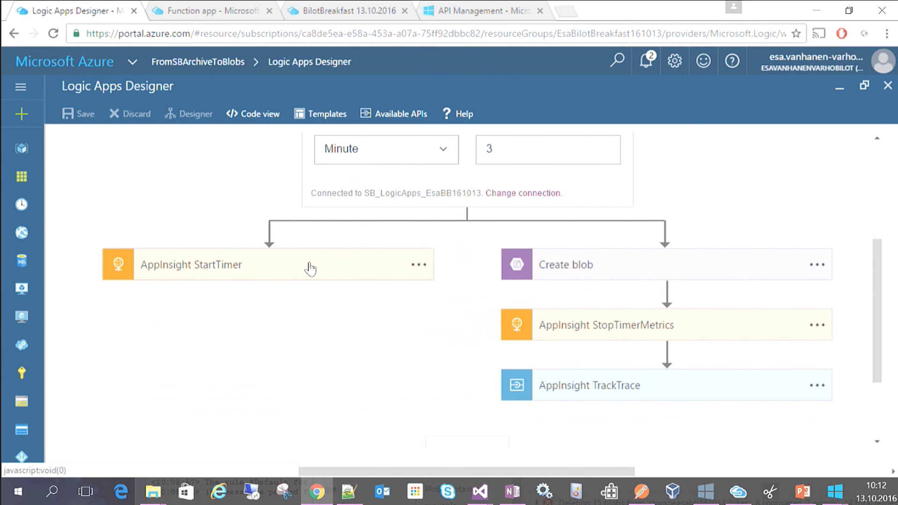
pyautogui.click(684, 274)
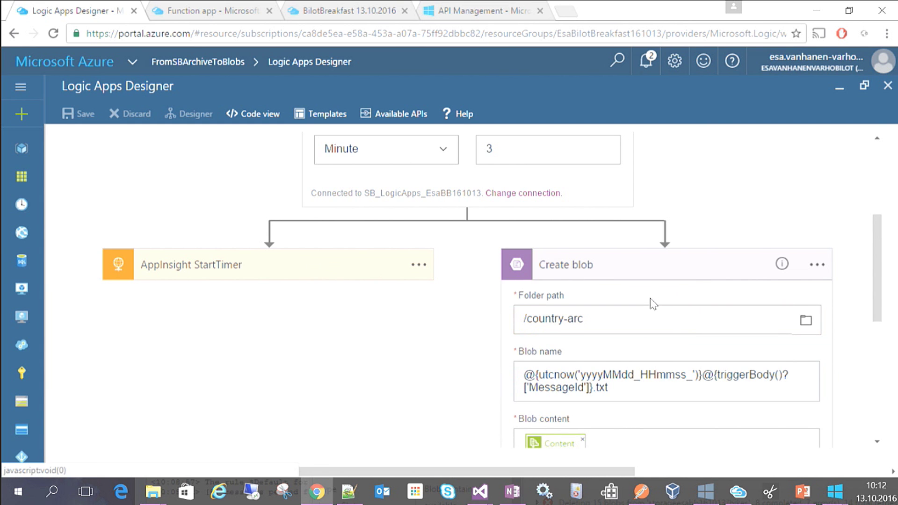
pyautogui.scroll(-3, 653, 303)
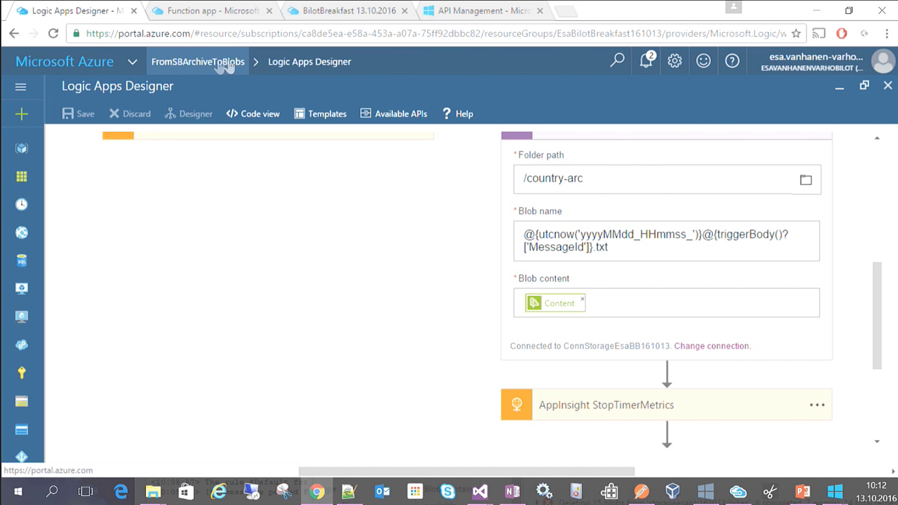
# Return to the dashboard, open the FromSBTransferFI logic app, enable it and close it.
pyautogui.click(103, 66)
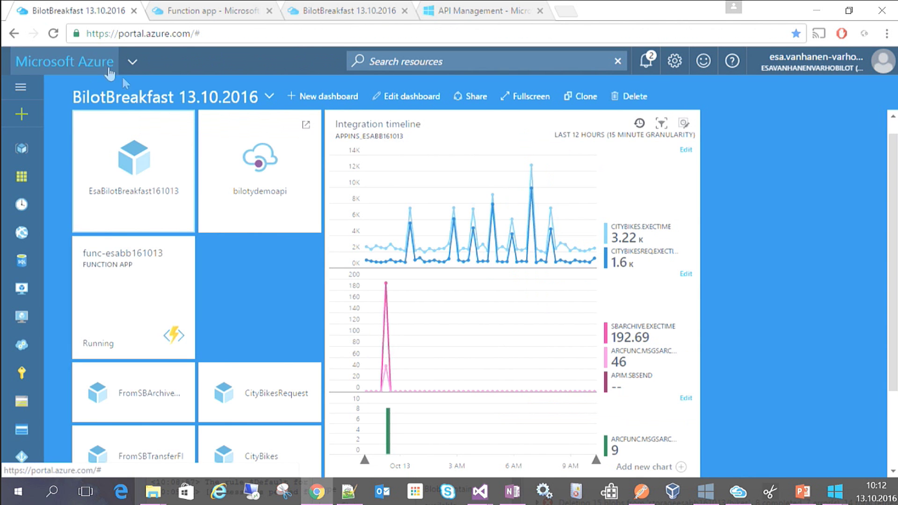
pyautogui.scroll(-2, 135, 442)
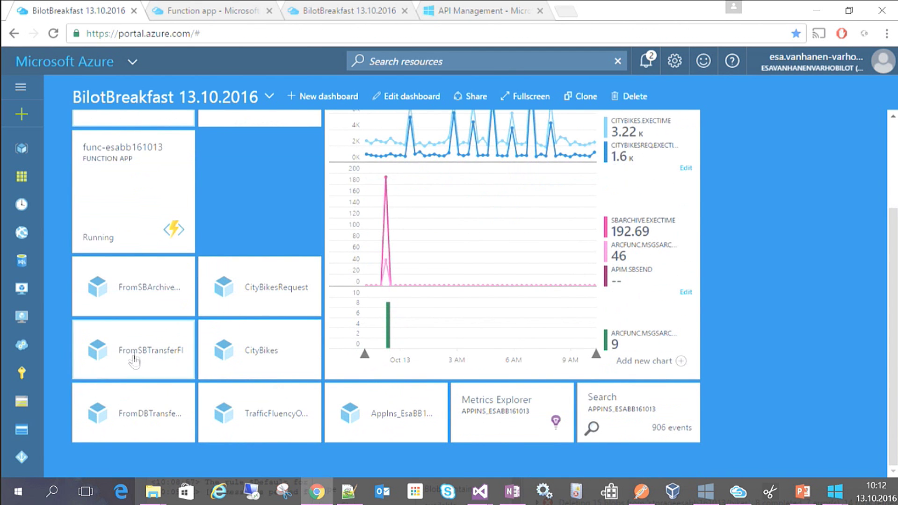
pyautogui.click(134, 357)
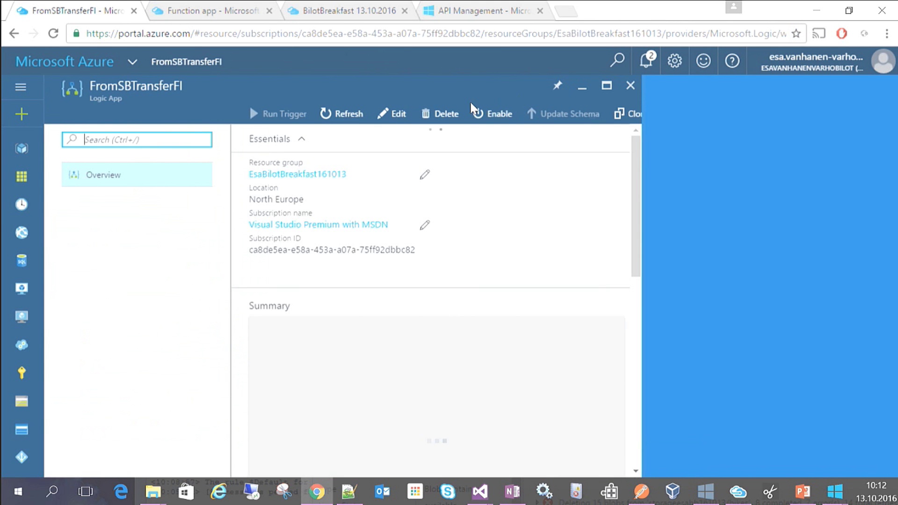
pyautogui.click(498, 111)
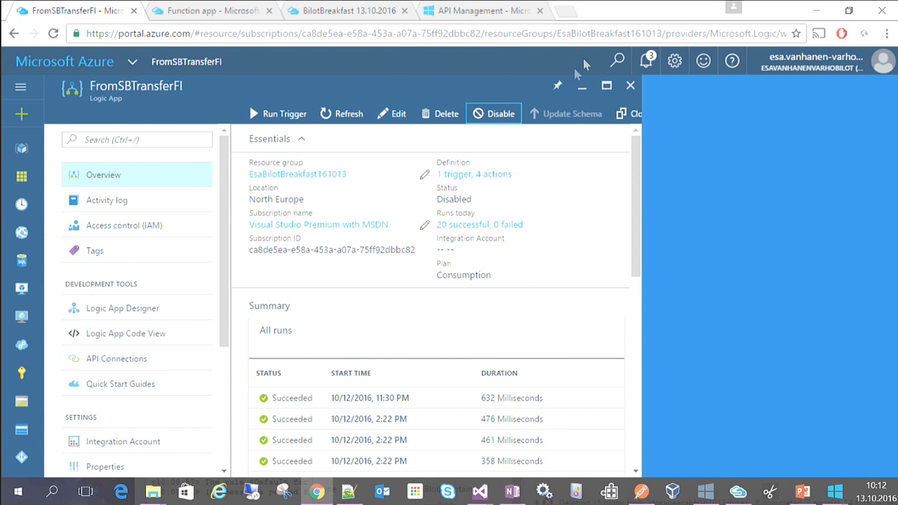
pyautogui.click(630, 85)
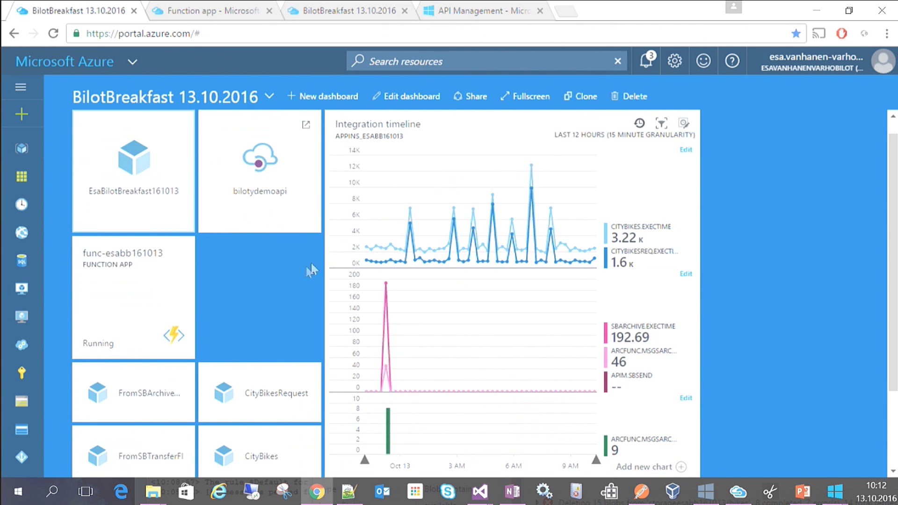
# Open the FromDBTransferSE_1D logic app from the dashboard and enable it.
pyautogui.scroll(-2, 317, 257)
pyautogui.click(153, 414)
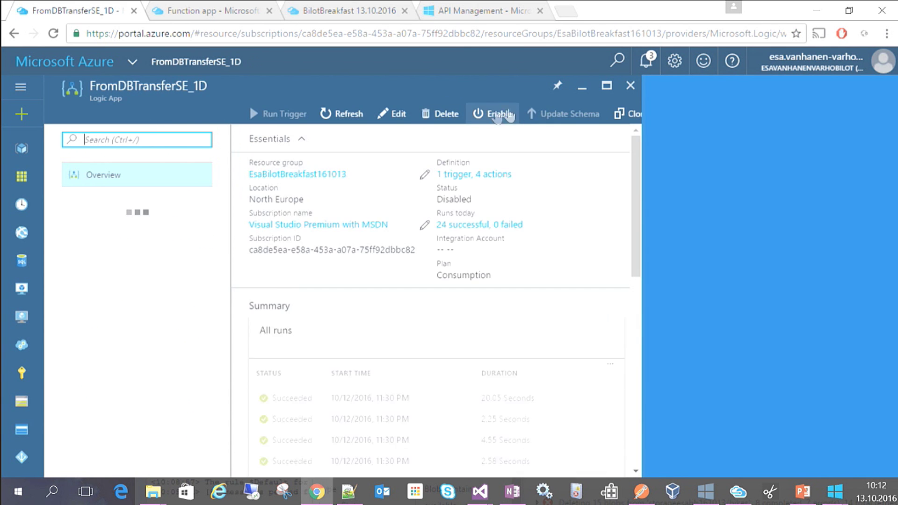
pyautogui.click(497, 115)
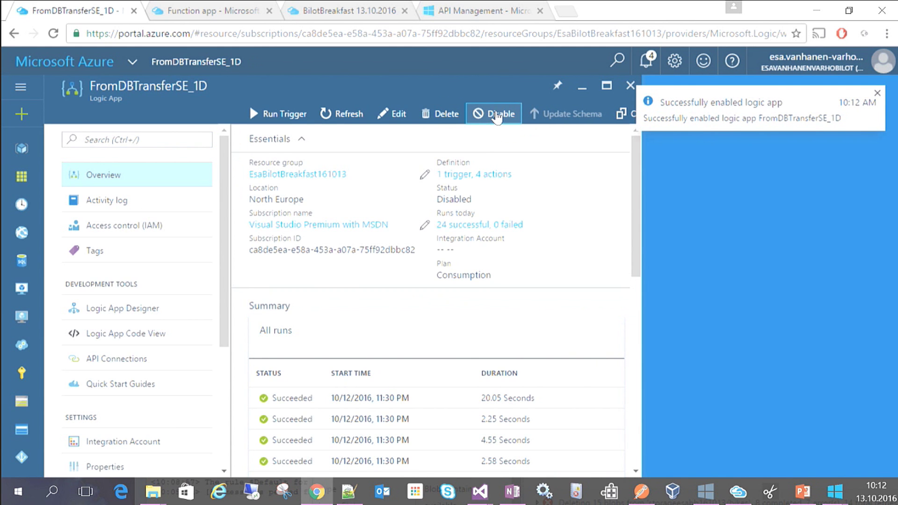
# Review the FromDBTransferSE_1D workflow in the designer, checking its topic subscription trigger, GetGenericFilename payload and Create file action.
pyautogui.click(397, 114)
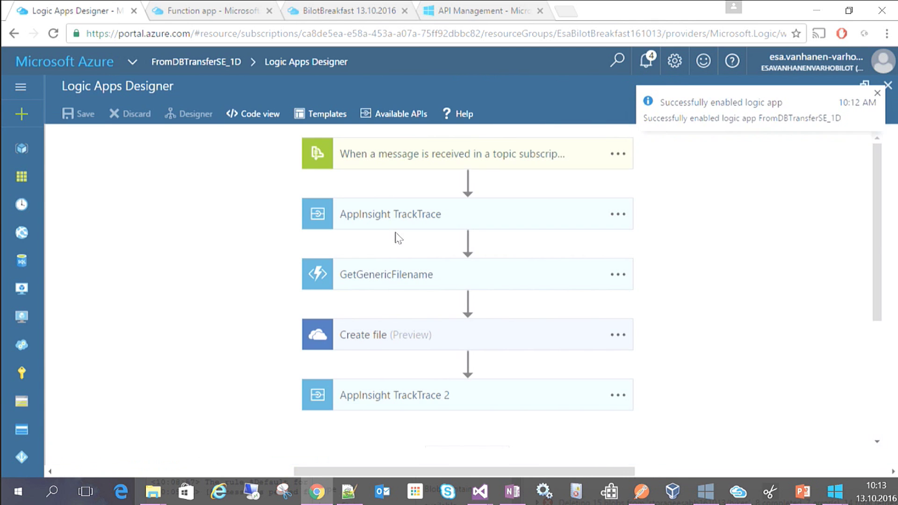
pyautogui.click(510, 152)
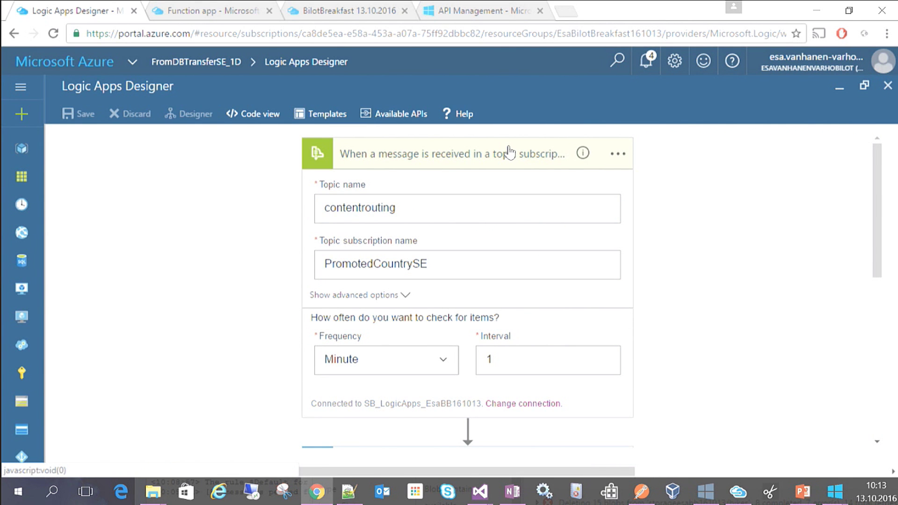
pyautogui.click(510, 153)
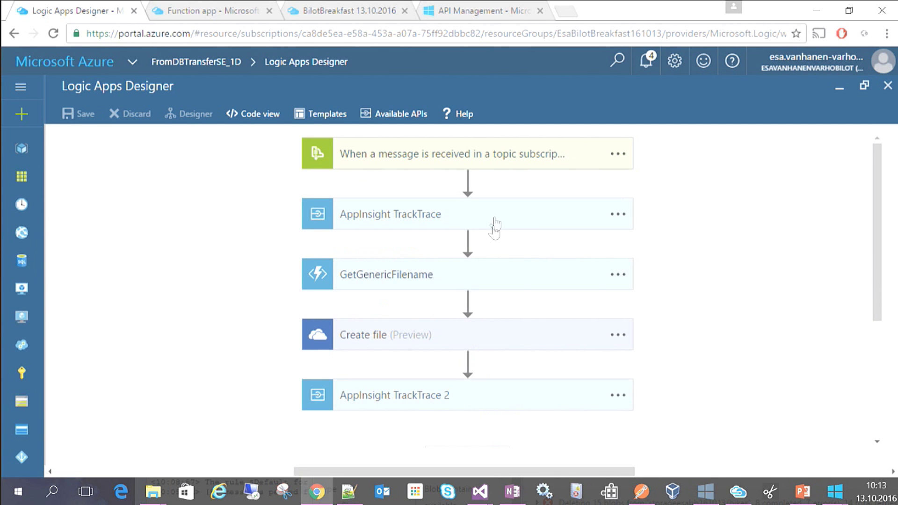
pyautogui.click(478, 283)
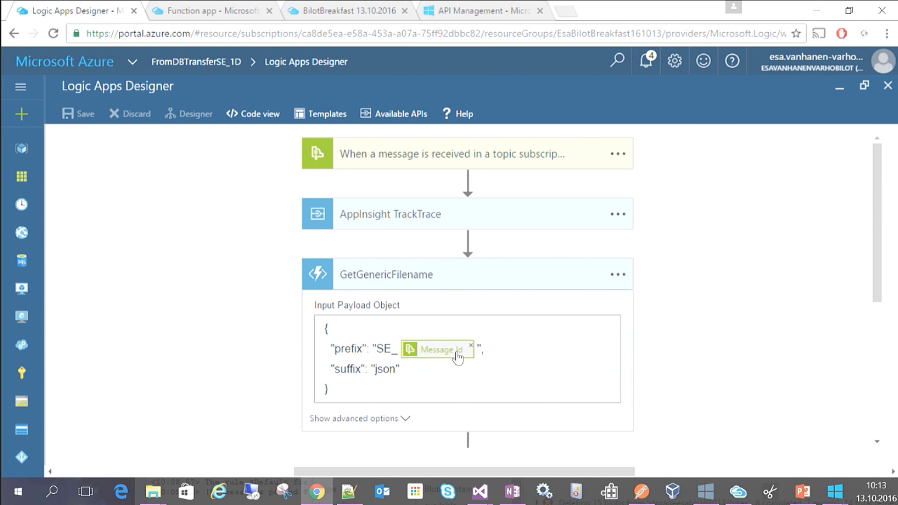
pyautogui.click(466, 279)
pyautogui.scroll(-2, 467, 279)
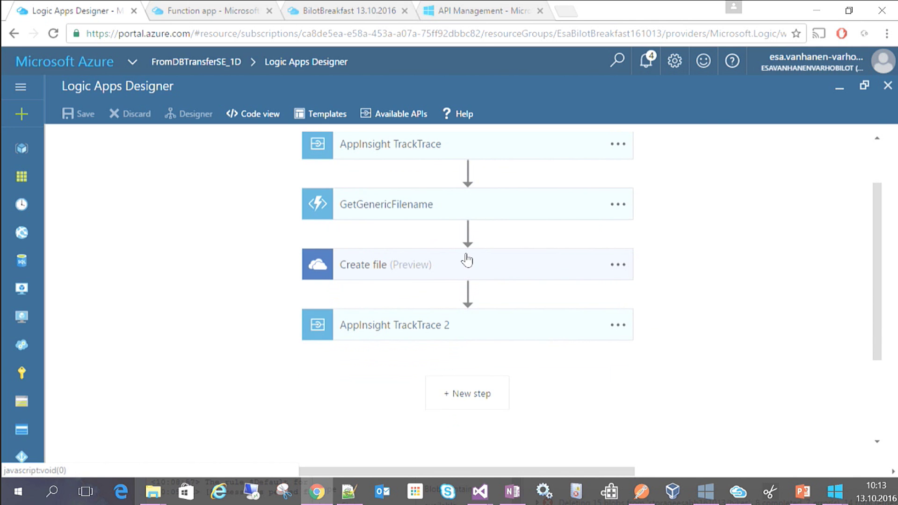
pyautogui.click(467, 261)
pyautogui.click(466, 261)
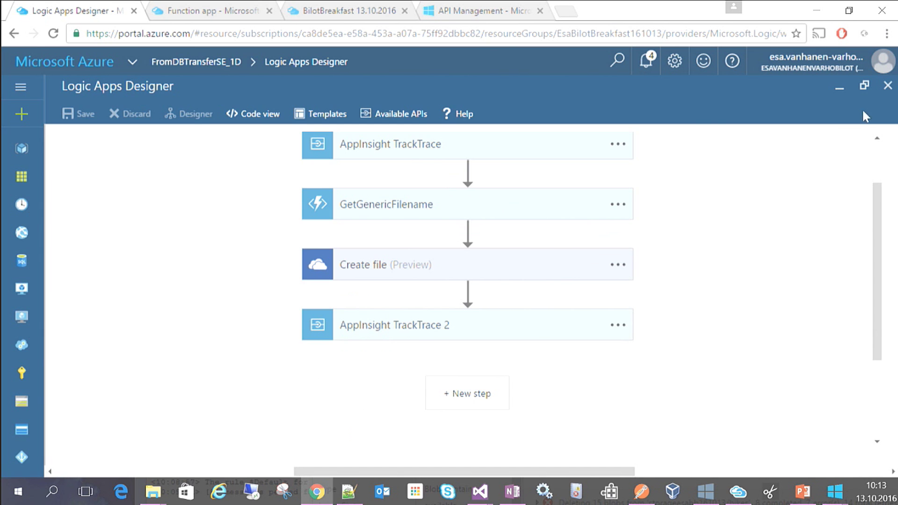
pyautogui.click(888, 85)
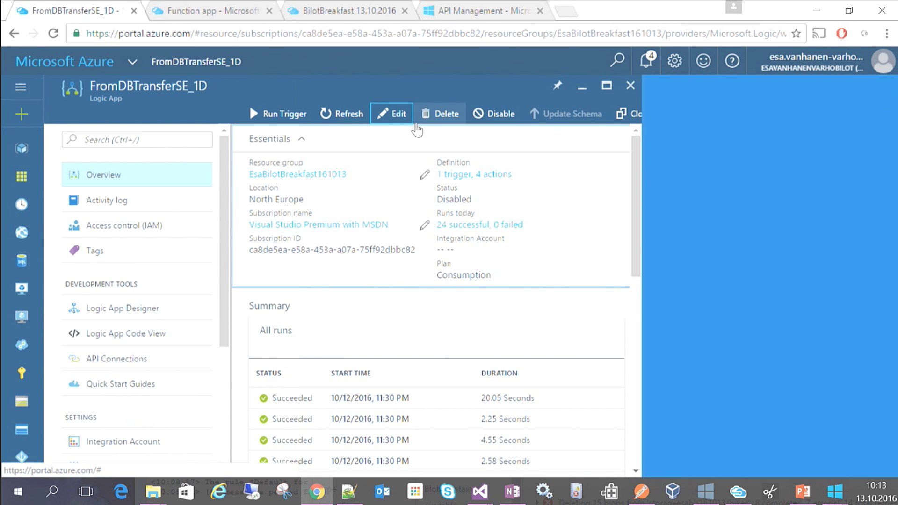
# Run FromDBTransferSE_1D manually with its message-received trigger.
pyautogui.click(326, 112)
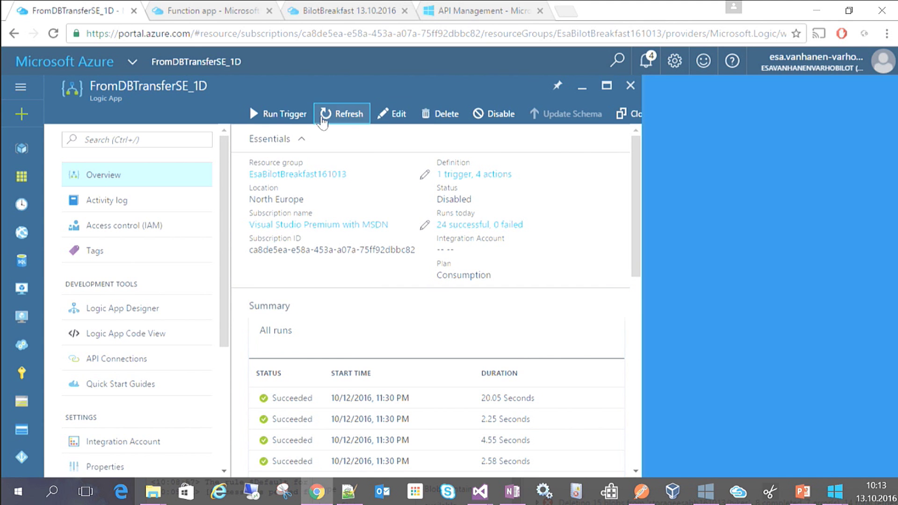
pyautogui.click(296, 119)
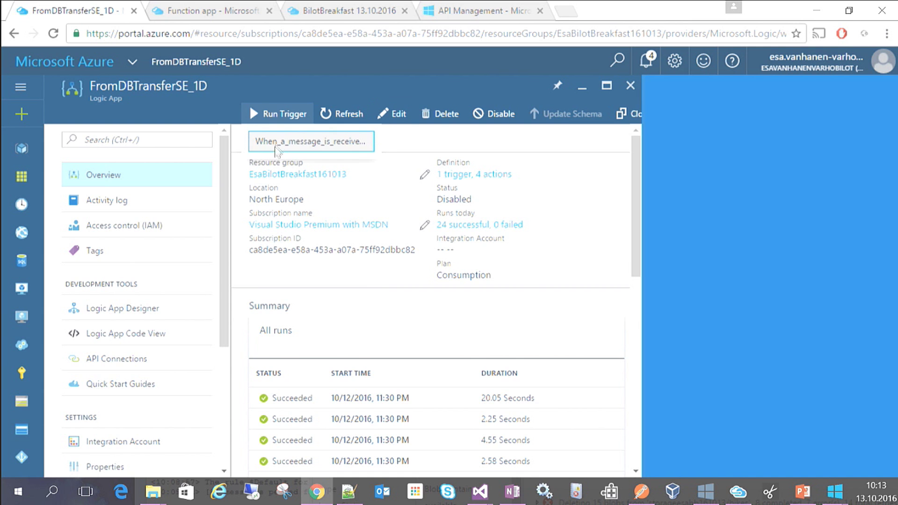
pyautogui.click(282, 142)
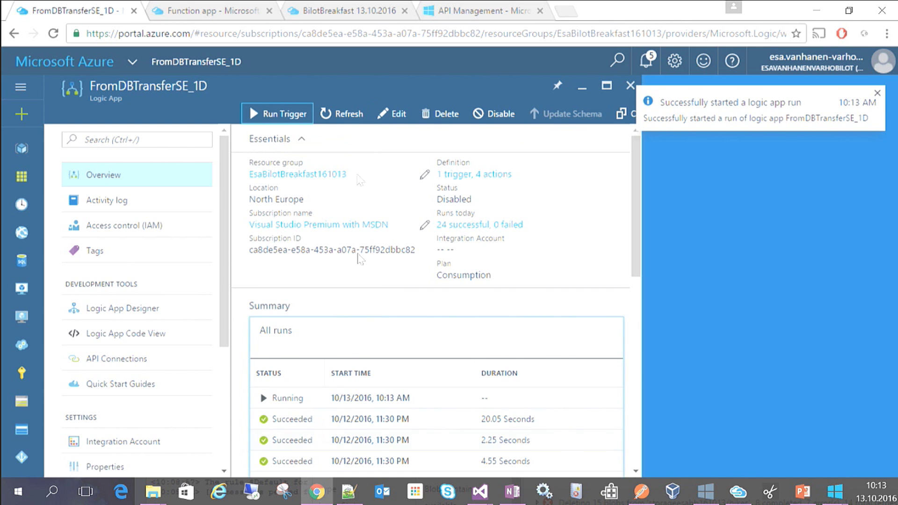
# Refresh the FromDBTransferSE_1D run history, open the third run in the list and bring up its run details.
pyautogui.click(353, 120)
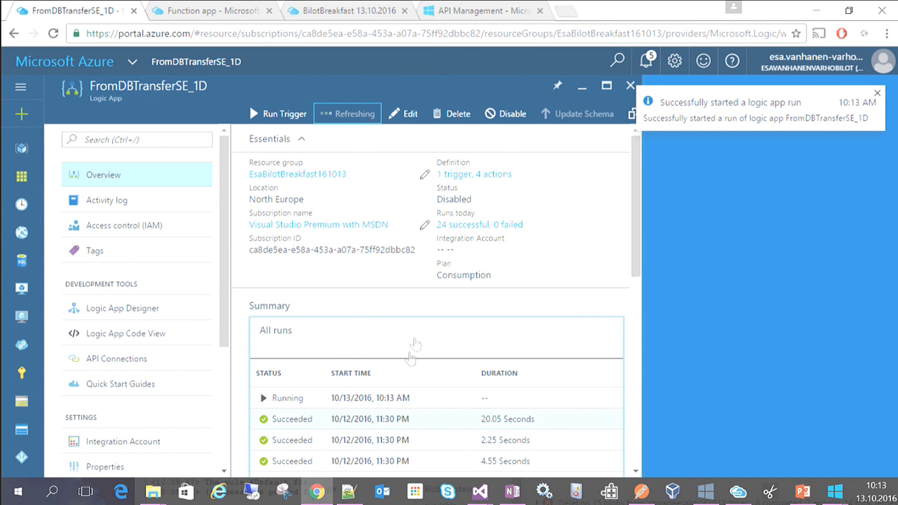
pyautogui.scroll(-3, 407, 355)
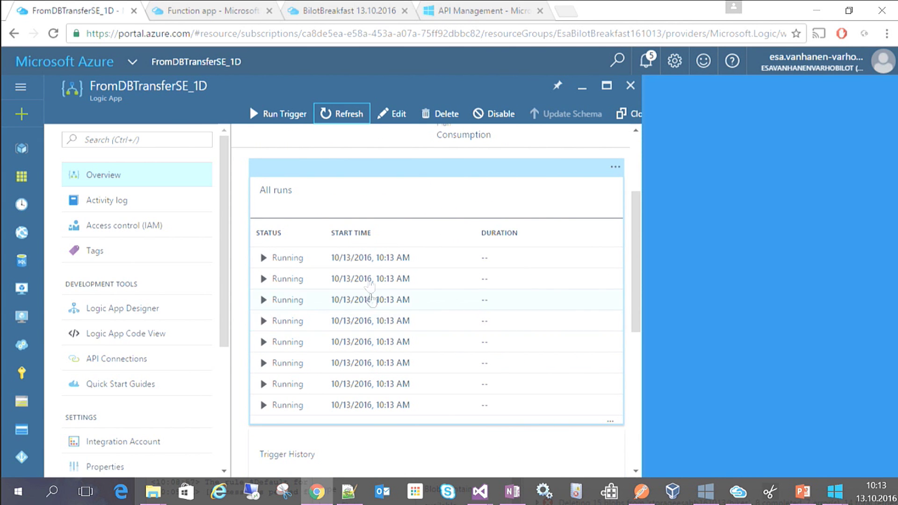
pyautogui.click(356, 116)
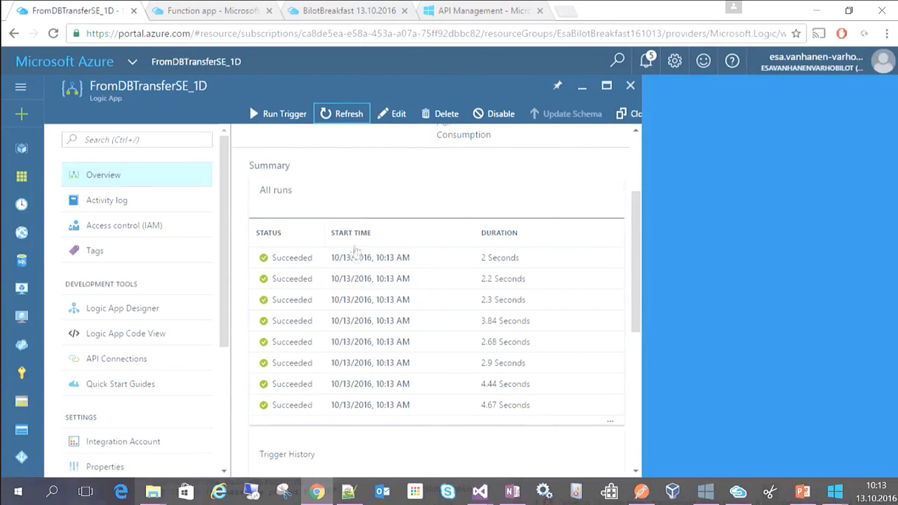
pyautogui.click(347, 300)
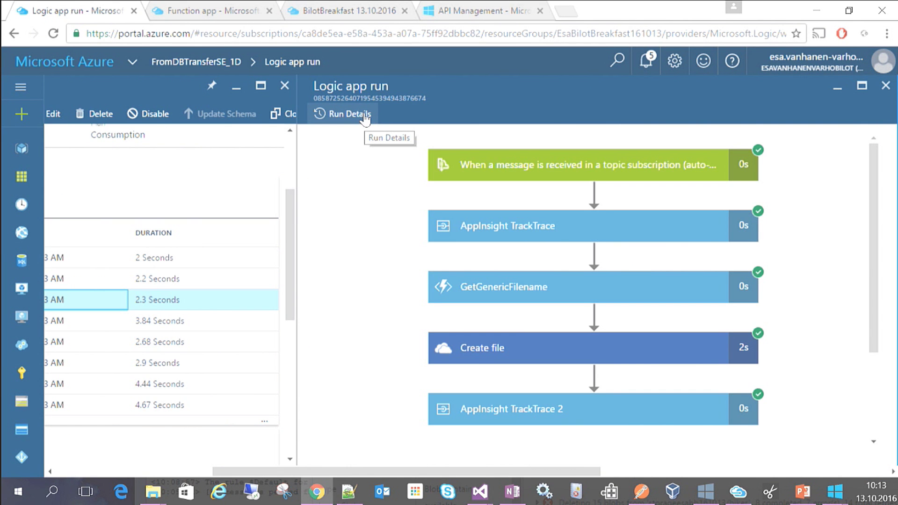
pyautogui.click(363, 117)
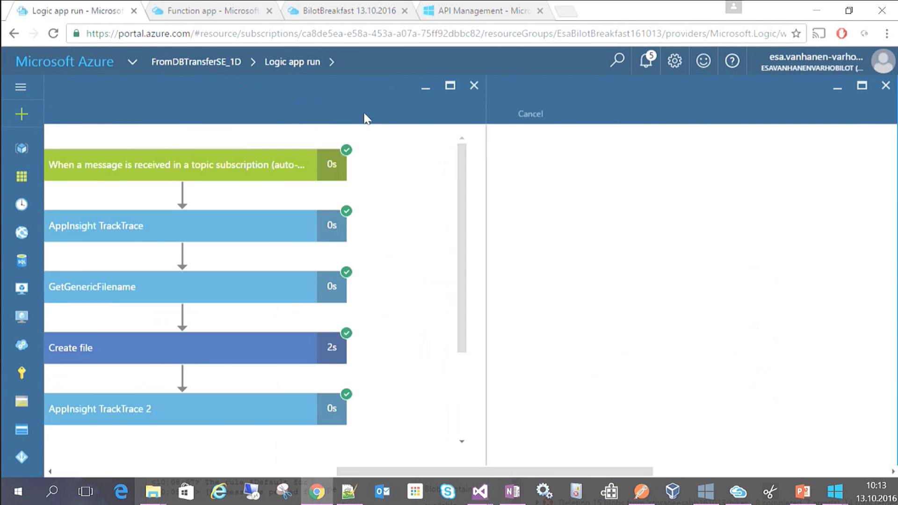
# Examine the run's message trigger outputs and the body, headers and generated file name of its GetGenericFilename action.
pyautogui.click(273, 159)
pyautogui.scroll(-3, 281, 300)
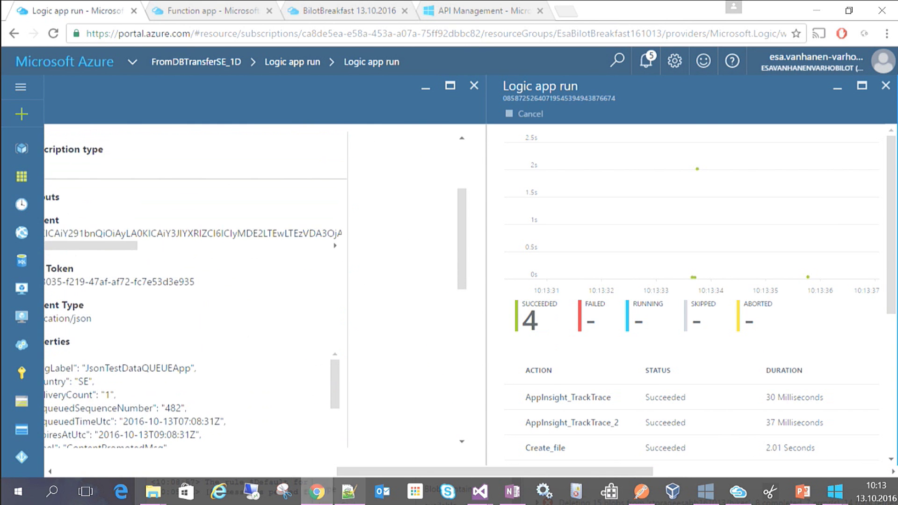
pyautogui.moveTo(468, 472); pyautogui.dragTo(381, 471)
pyautogui.scroll(-5, 347, 332)
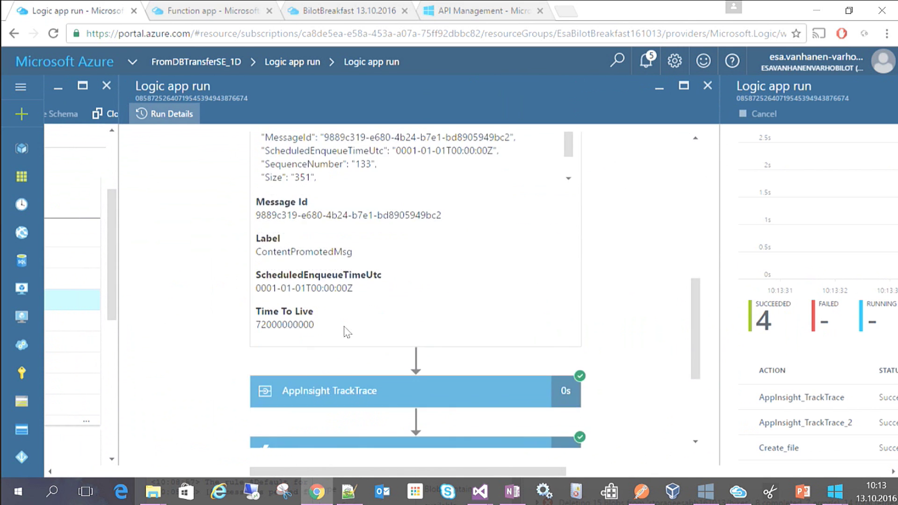
pyautogui.scroll(-4, 347, 332)
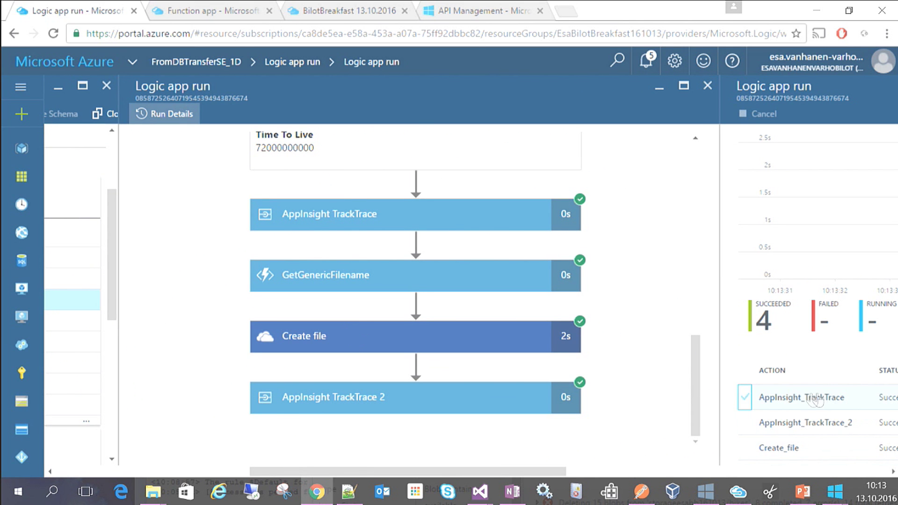
pyautogui.click(497, 280)
pyautogui.scroll(-5, 490, 361)
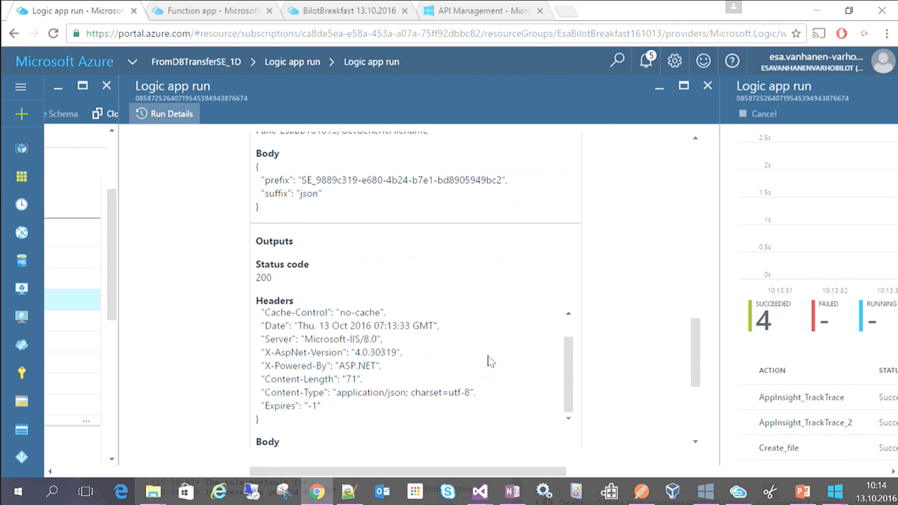
pyautogui.scroll(-3, 488, 361)
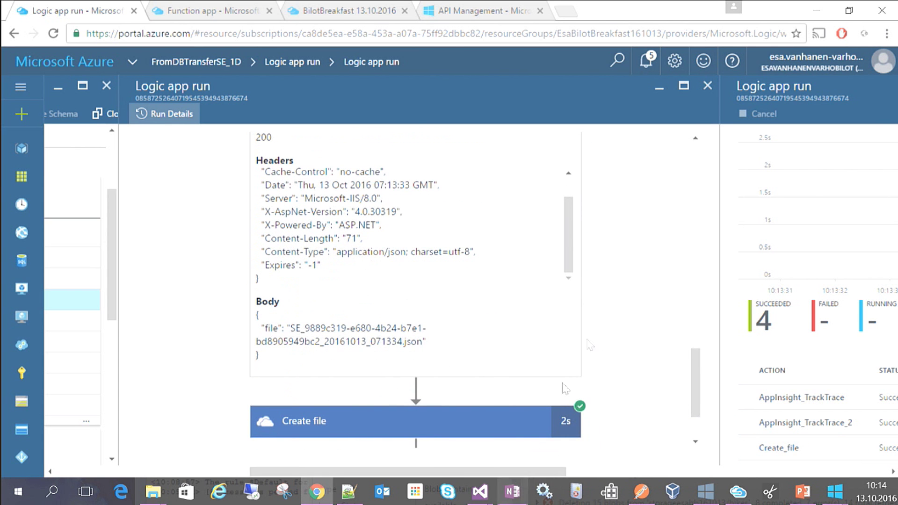
# Close the run details and the FromDBTransferSE_1D logic app, and open the blank TrafficFluencyBlank logic app in the designer.
pyautogui.click(705, 86)
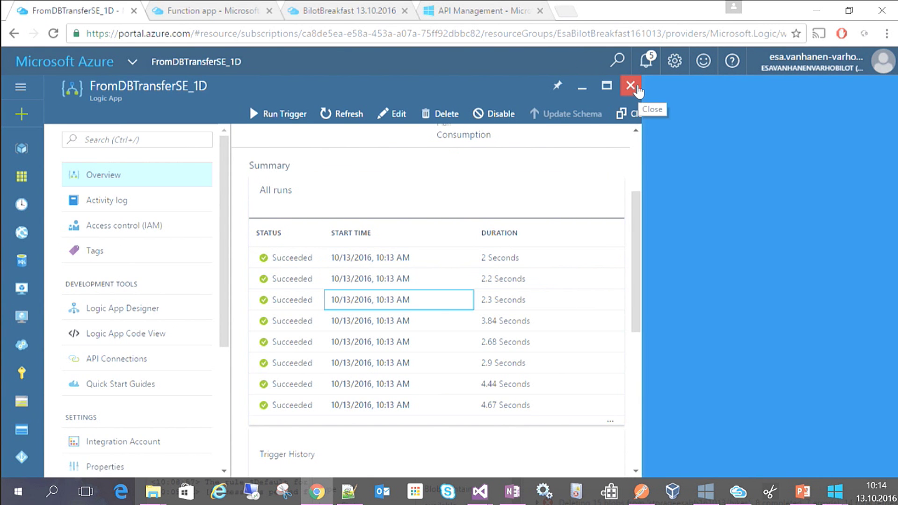
pyautogui.click(630, 87)
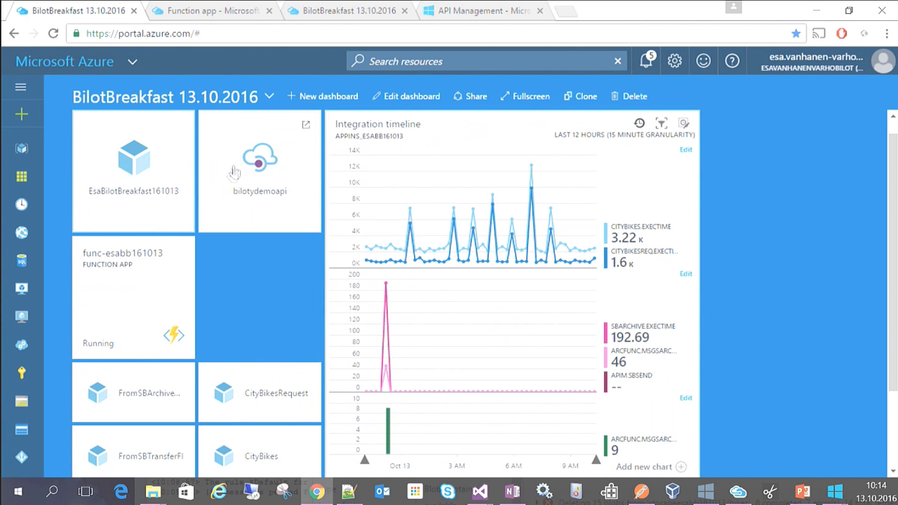
pyautogui.scroll(-2, 231, 261)
pyautogui.scroll(2, 231, 255)
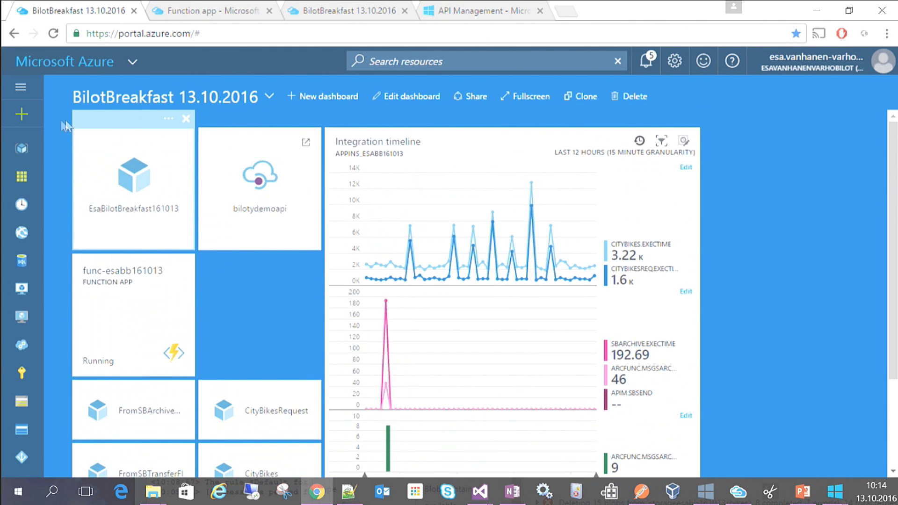
pyautogui.click(37, 117)
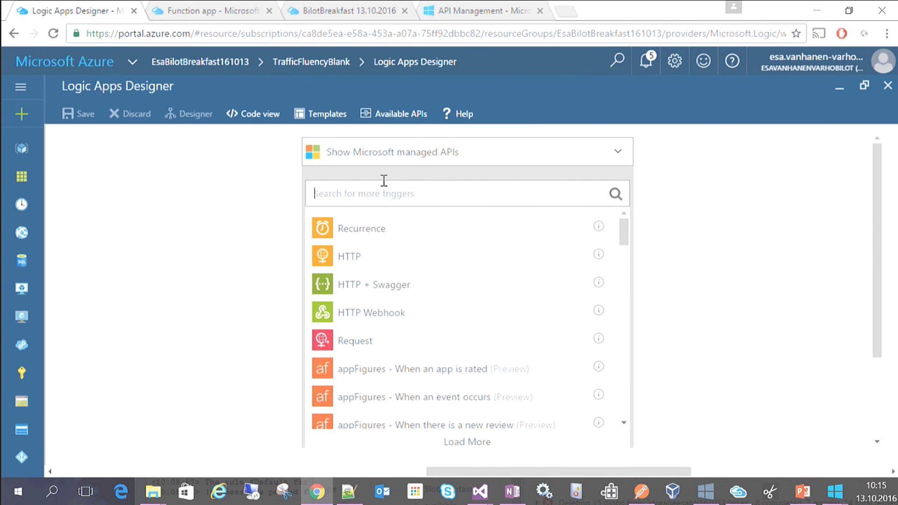
# Search the triggers for http, add the HTTP trigger and set its method to GET.
pyautogui.write('h')
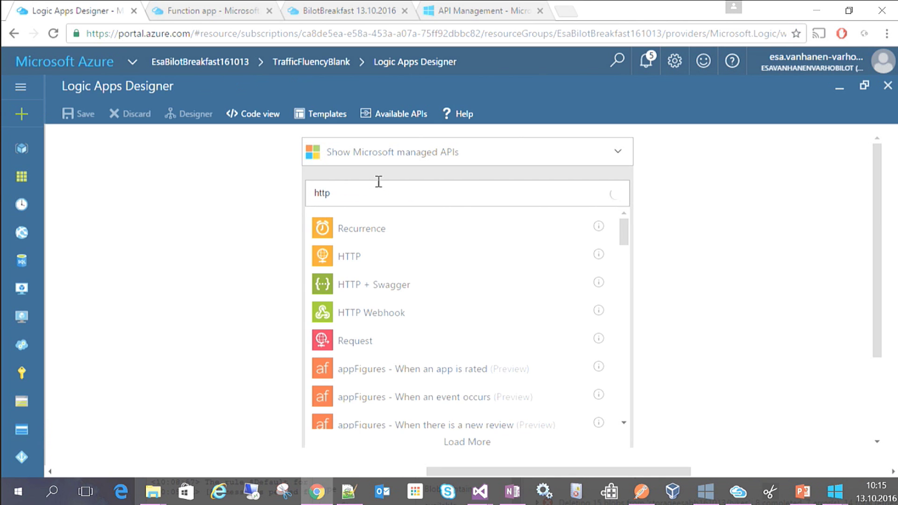
pyautogui.write('ttp')
pyautogui.click(333, 237)
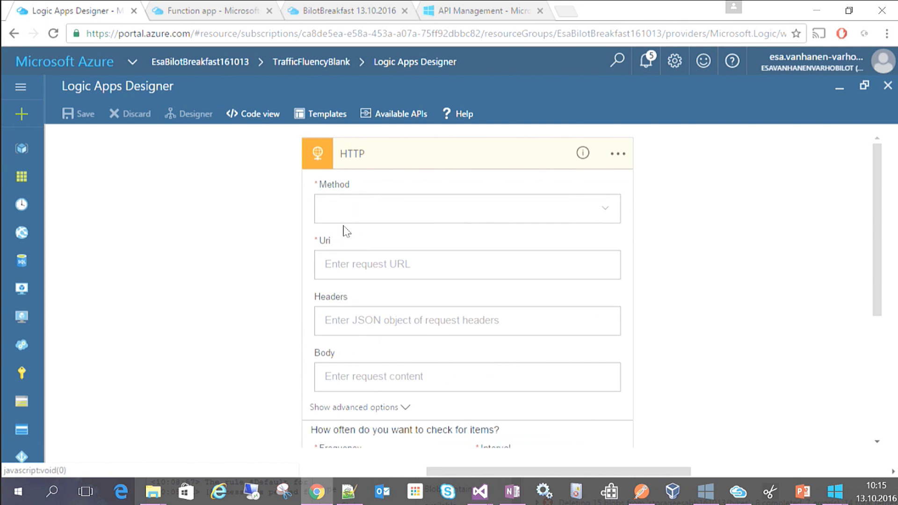
pyautogui.click(373, 213)
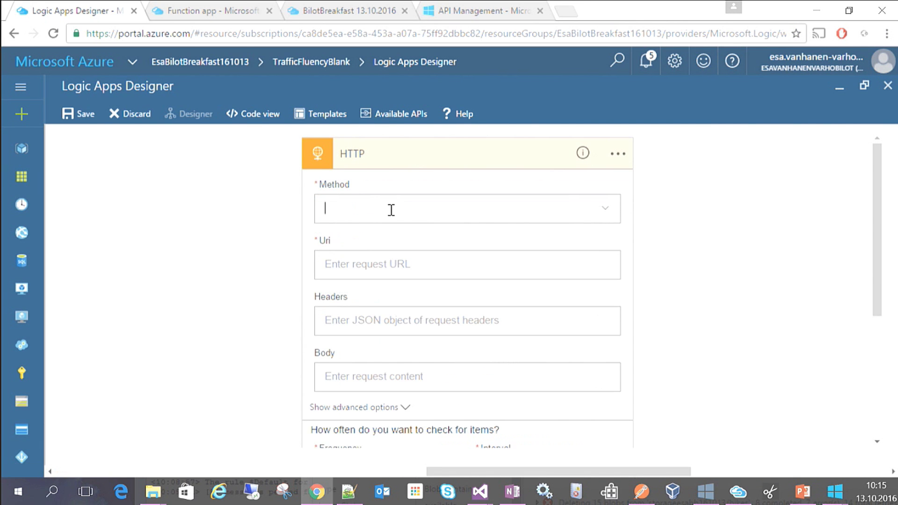
pyautogui.click(608, 211)
pyautogui.click(406, 241)
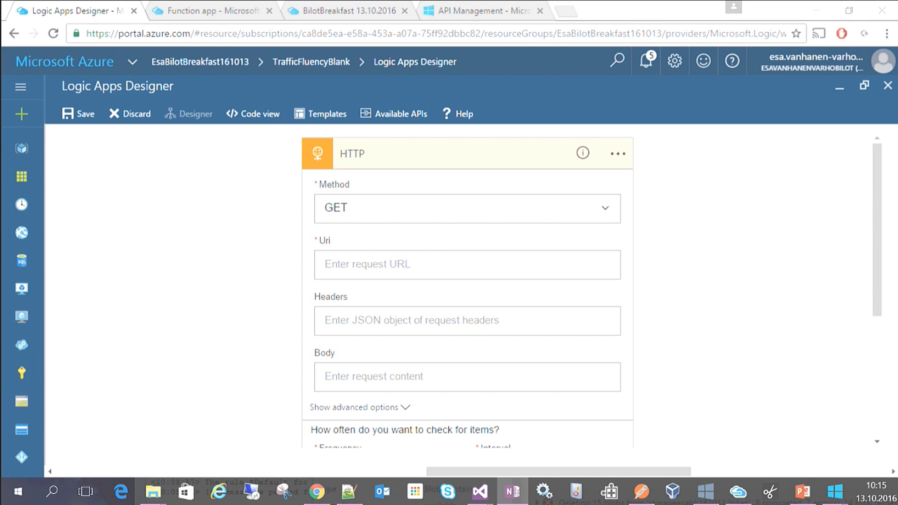
pyautogui.click(372, 265)
pyautogui.write('http://tie.digitraffic.fi/sujuvuus/ws/trafficFluency')
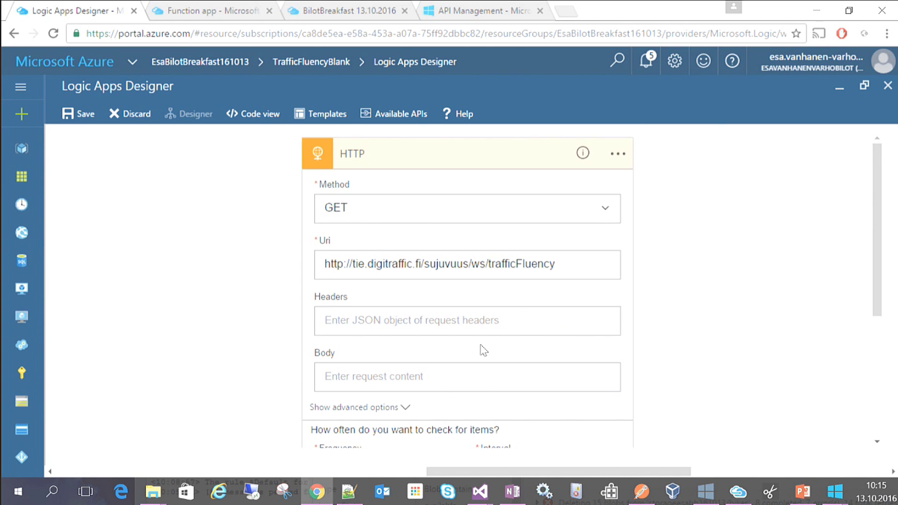
pyautogui.scroll(-5, 481, 349)
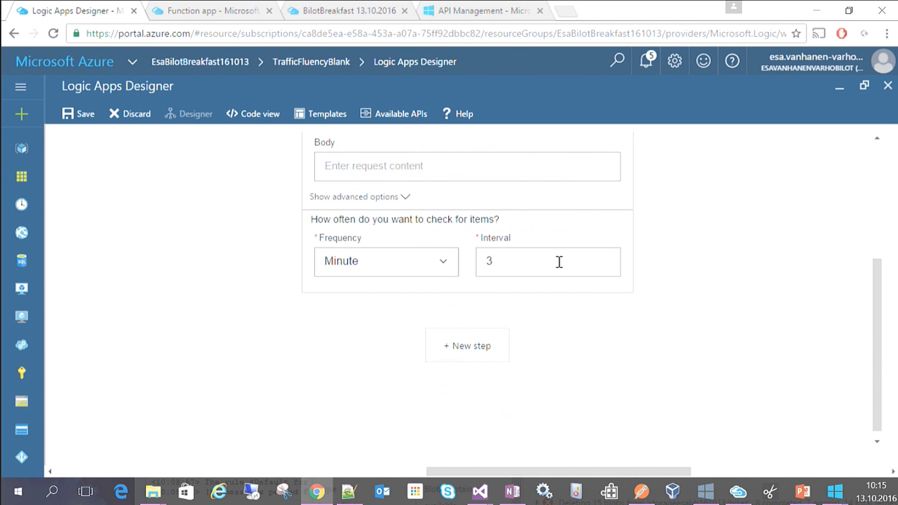
pyautogui.moveTo(495, 260); pyautogui.dragTo(467, 266)
pyautogui.write('10')
# Add an action after the HTTP trigger, search for blob and choose AzureBlobStorage - Create blob.
pyautogui.click(456, 359)
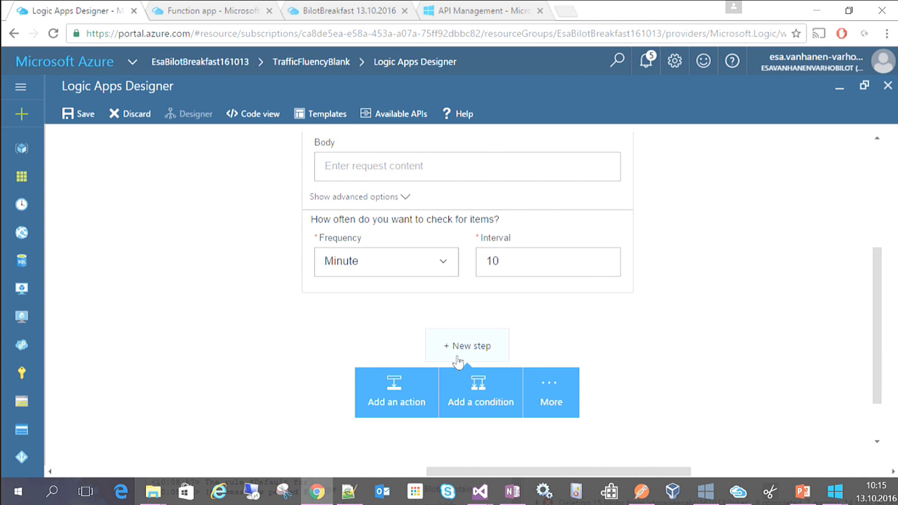
pyautogui.click(416, 384)
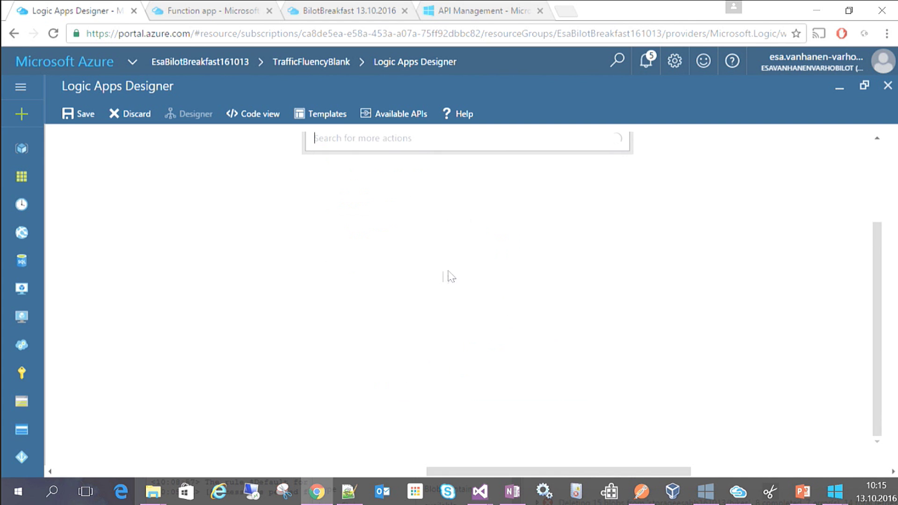
pyautogui.write('blob')
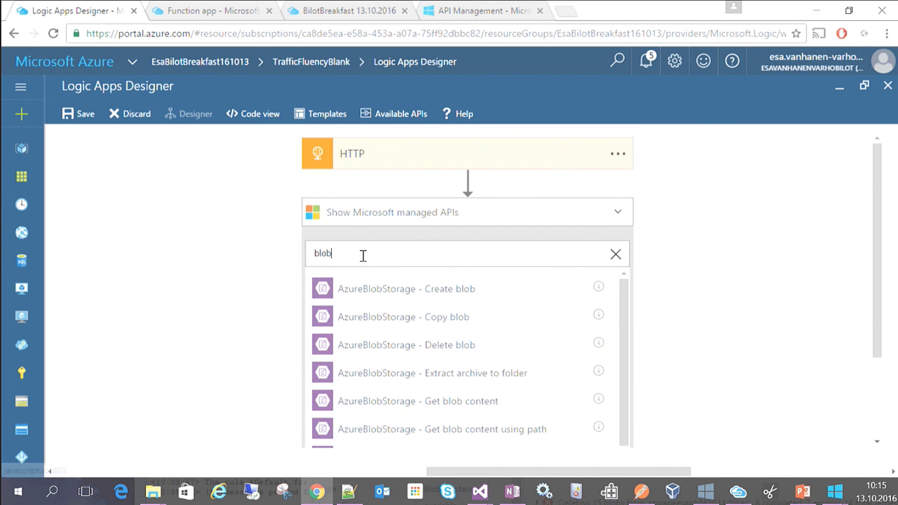
pyautogui.scroll(-3, 379, 306)
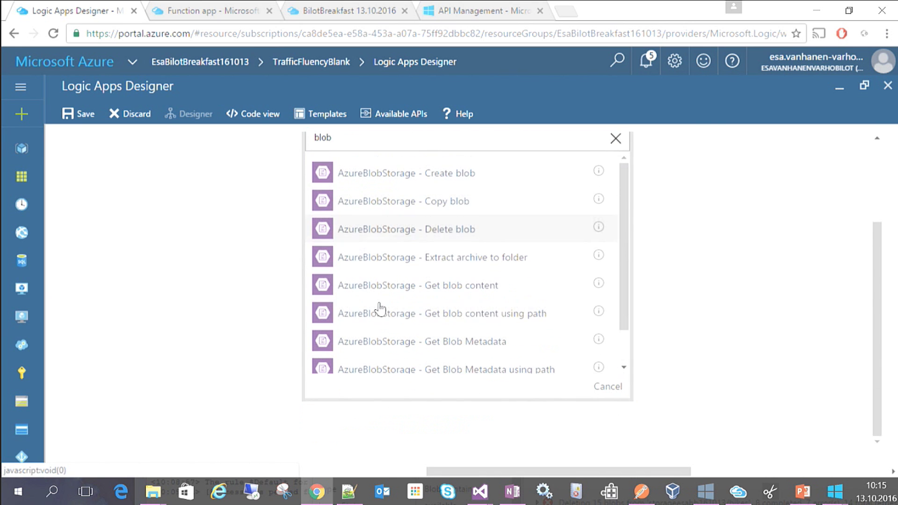
pyautogui.click(398, 174)
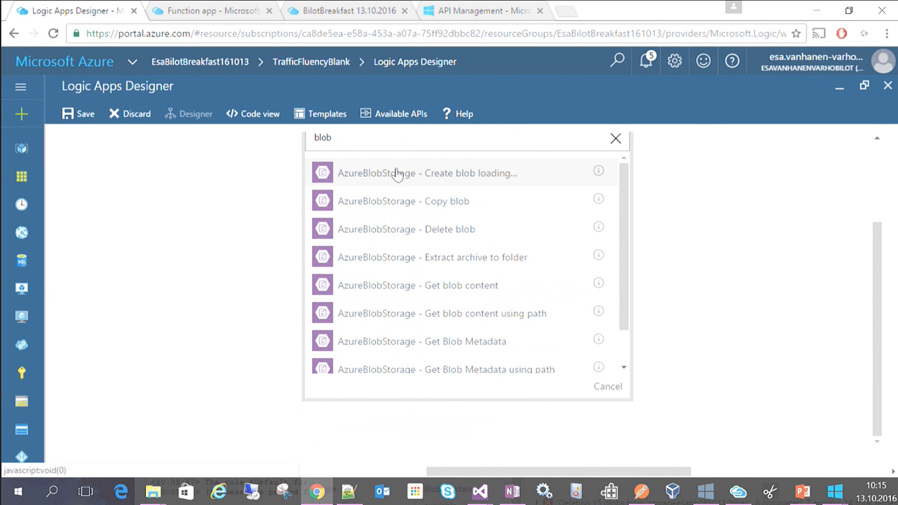
pyautogui.scroll(3, 645, 209)
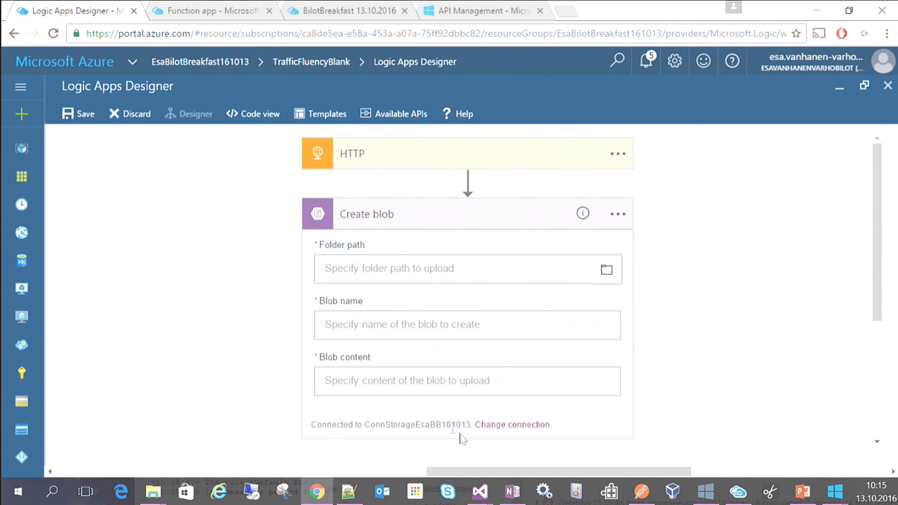
# Check the connections available to the Create blob action and keep ConnStorageEsaBB161013 selected.
pyautogui.click(514, 425)
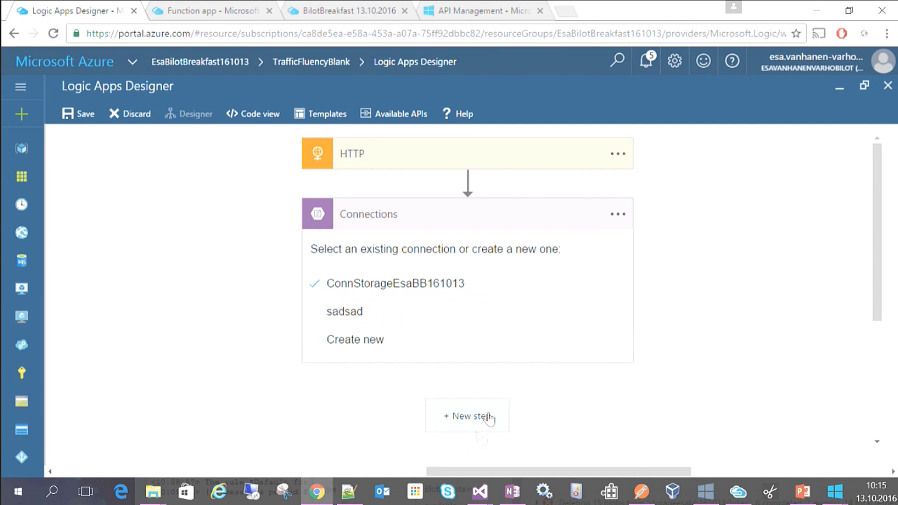
pyautogui.click(613, 214)
pyautogui.click(465, 216)
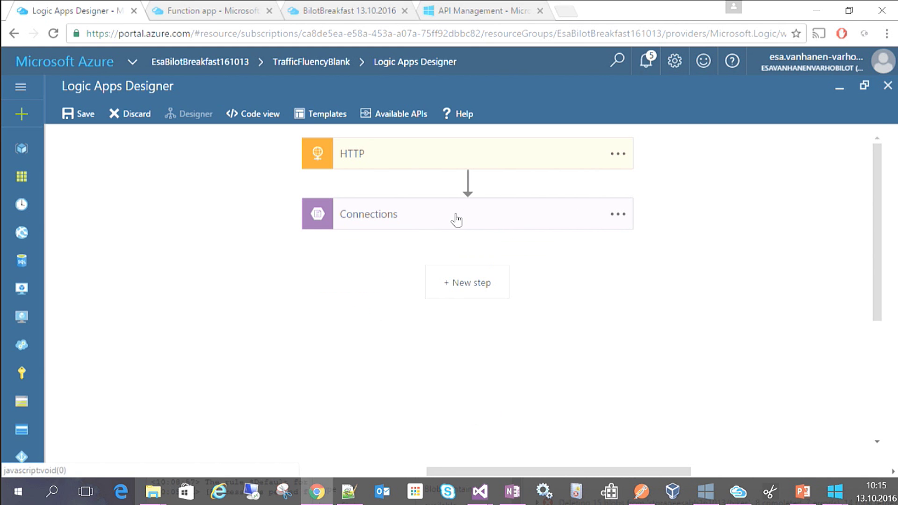
pyautogui.click(476, 217)
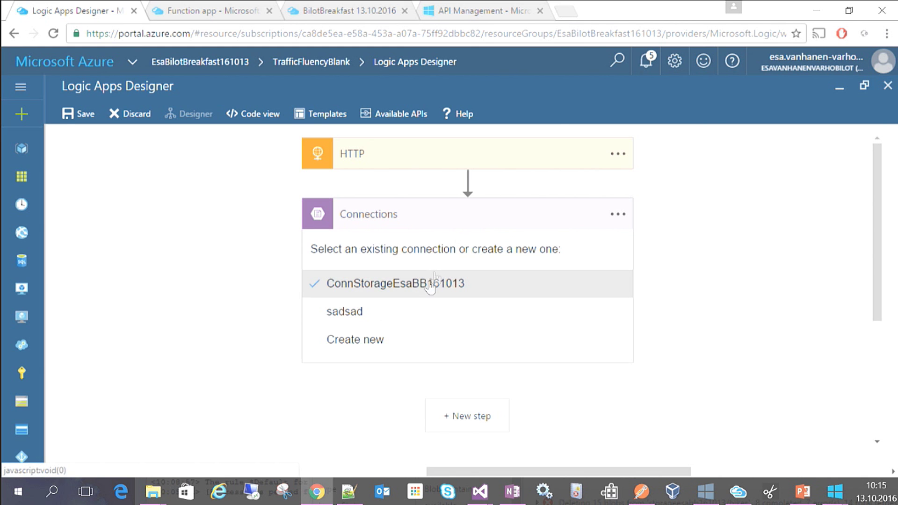
pyautogui.click(428, 286)
# Set the Create blob folder path to /trafficdata by picking the trafficdata folder from the storage.
pyautogui.click(429, 264)
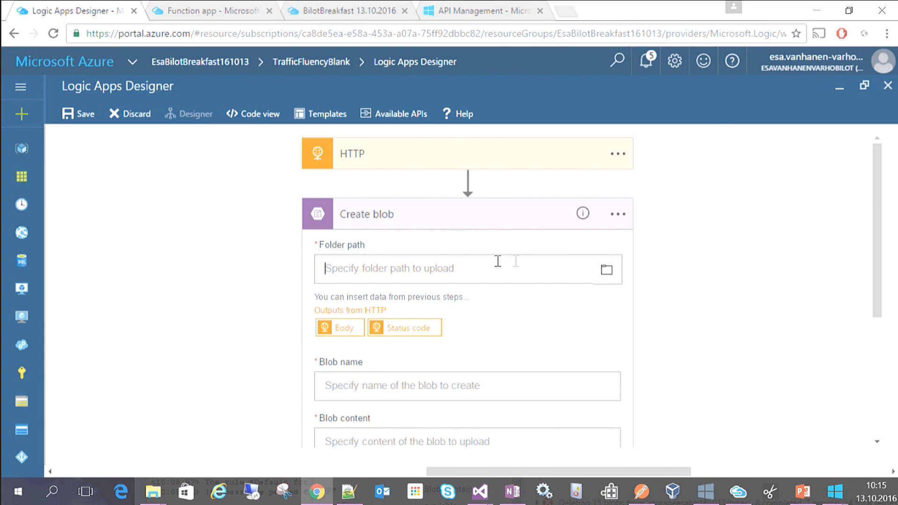
pyautogui.click(607, 276)
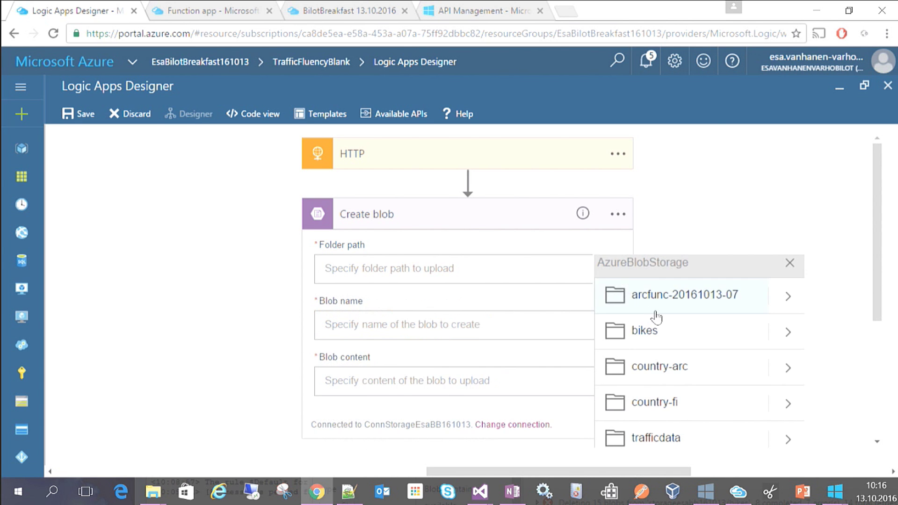
pyautogui.scroll(-3, 655, 314)
pyautogui.click(659, 294)
pyautogui.scroll(3, 528, 217)
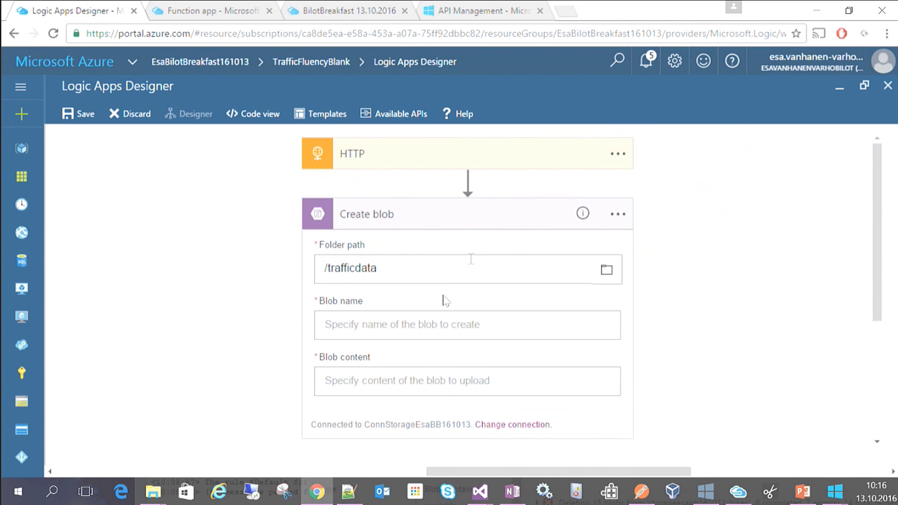
# Set the blob name to the timestamped expression Traffic@{utcnow('yyyyMMdd_HHmmss')}.xml.
pyautogui.click(418, 330)
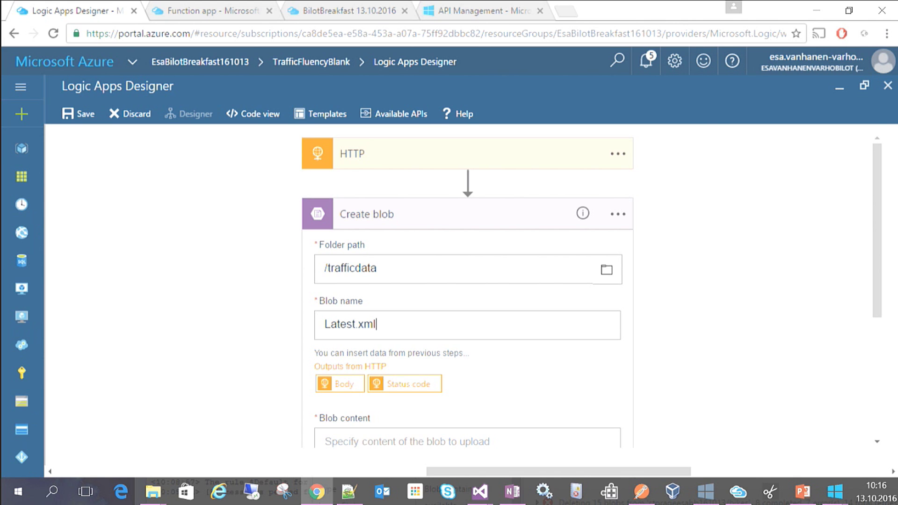
pyautogui.hotkey('alt', 'Tab')
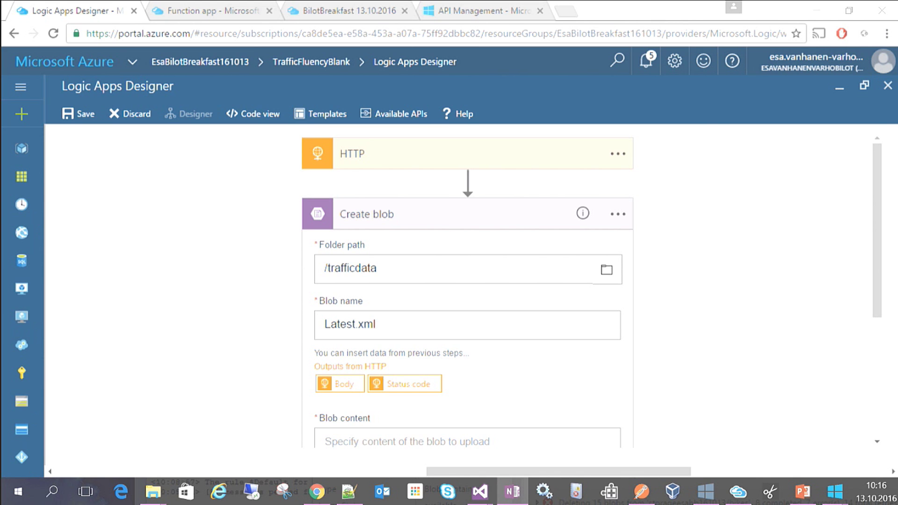
pyautogui.click(445, 327)
pyautogui.moveTo(445, 326); pyautogui.dragTo(262, 309)
pyautogui.write("Traffic@{utcnow('yyyyMMdd_HHmmss')}.xml")
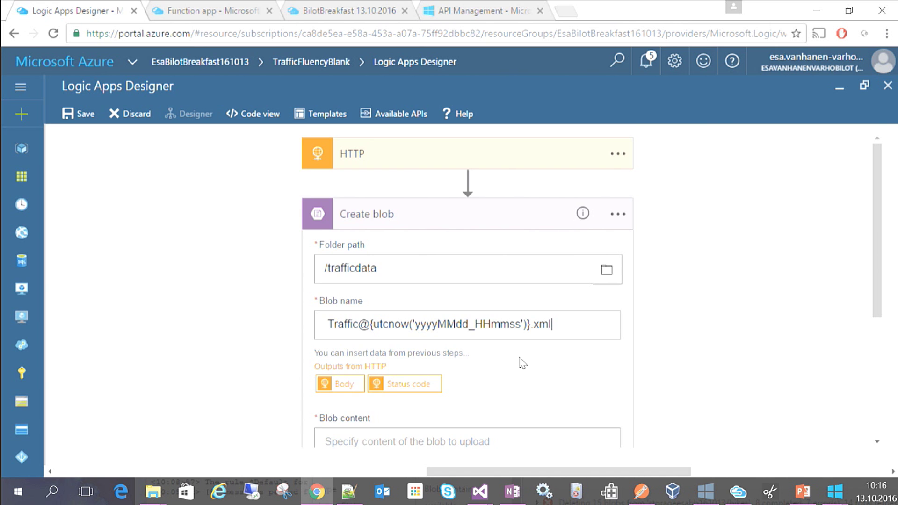
# Use the HTTP trigger's Body output as the blob content and save the TrafficFluencyBlank logic app.
pyautogui.scroll(-1, 524, 364)
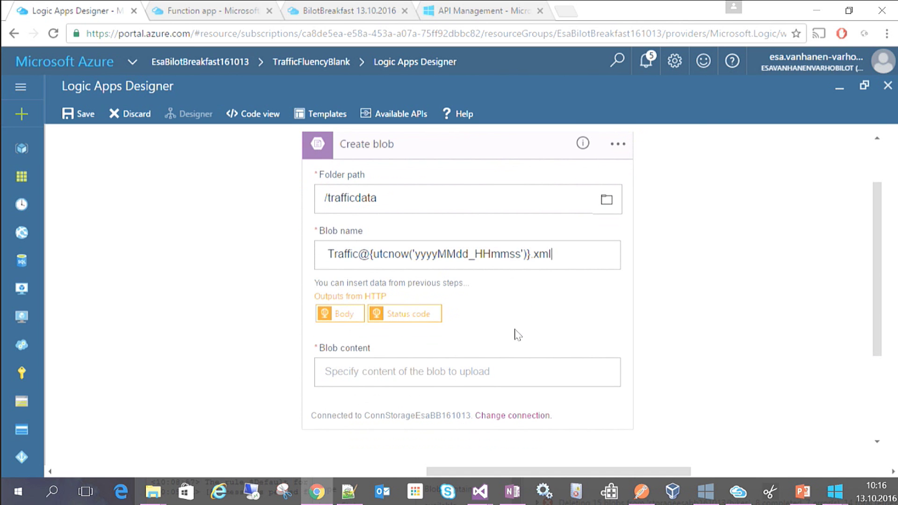
pyautogui.click(445, 369)
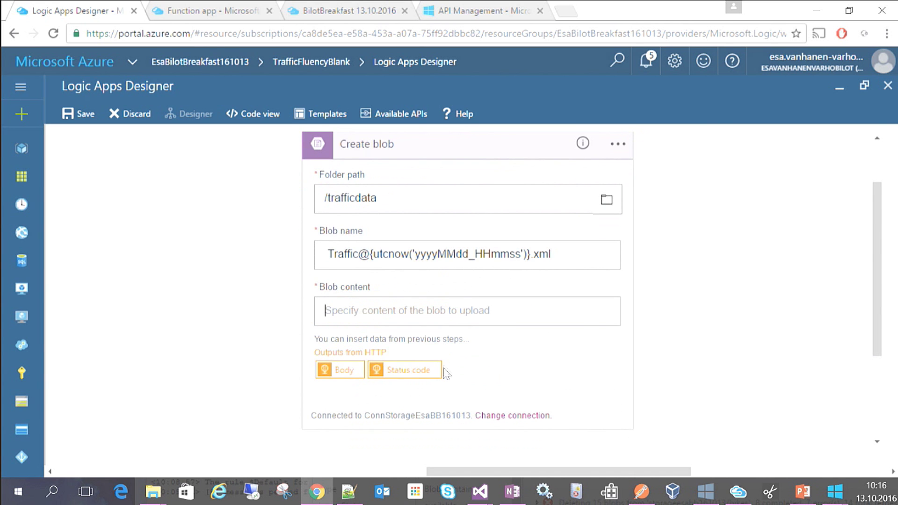
pyautogui.click(339, 370)
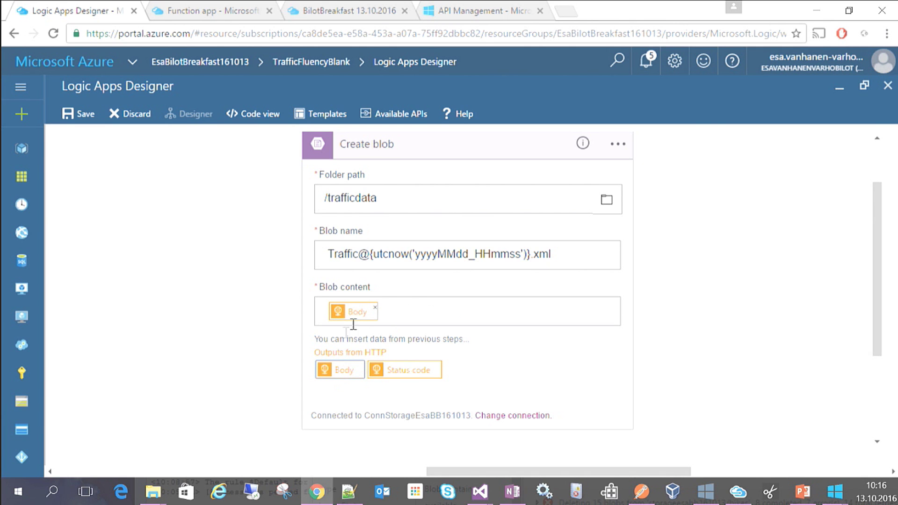
pyautogui.scroll(2, 413, 299)
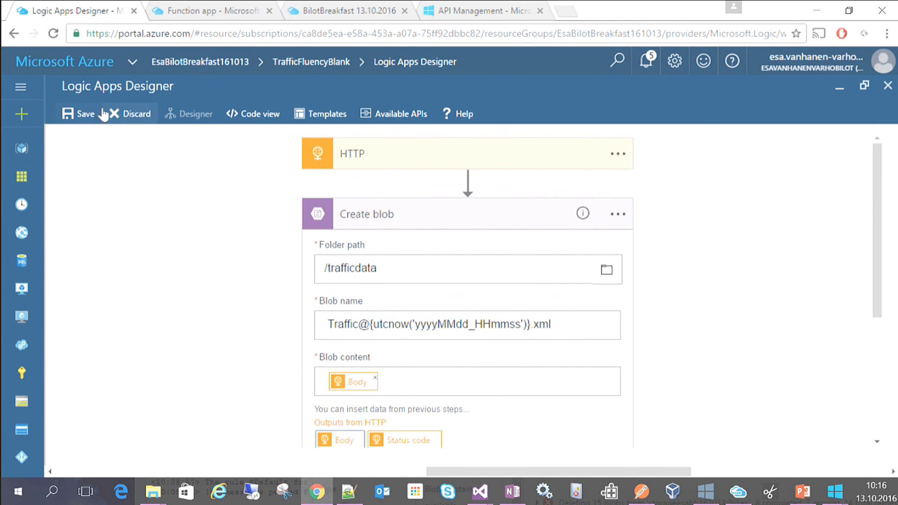
pyautogui.click(86, 122)
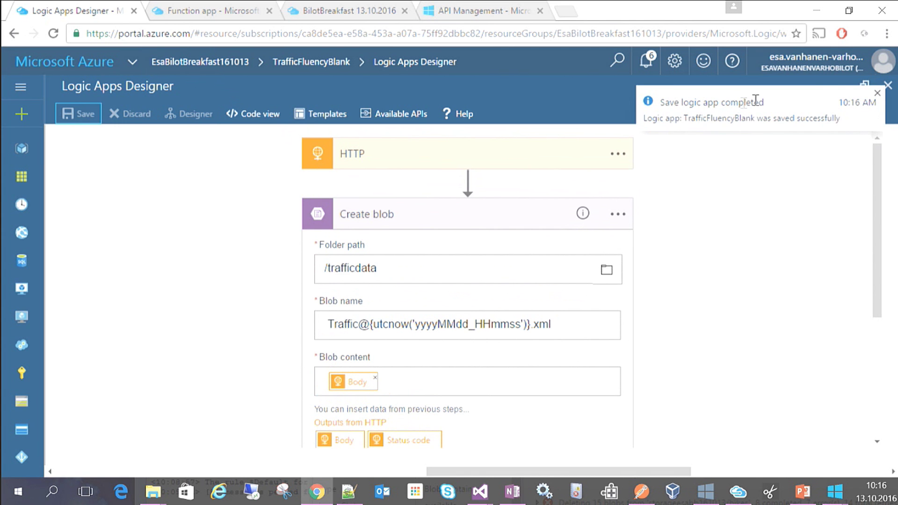
# Leave the designer, refresh the TrafficFluencyBlank overview and open the details of its latest run.
pyautogui.click(888, 84)
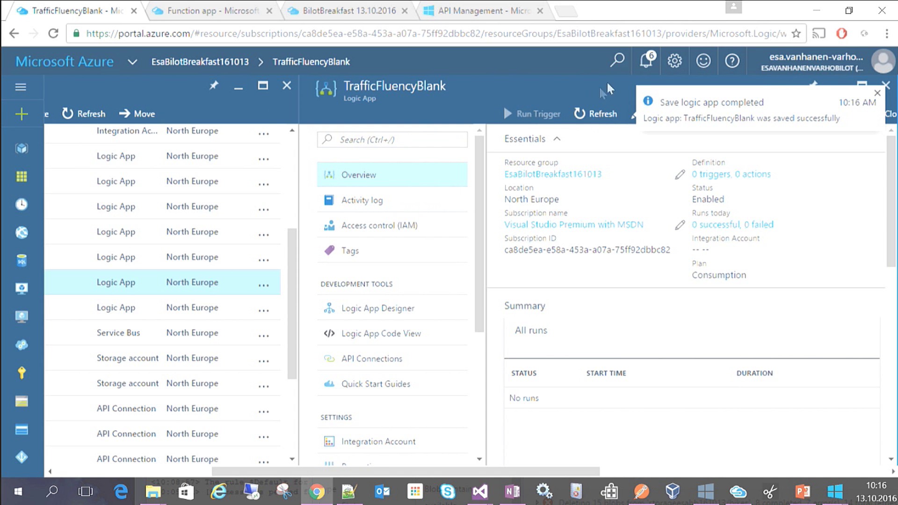
pyautogui.click(878, 92)
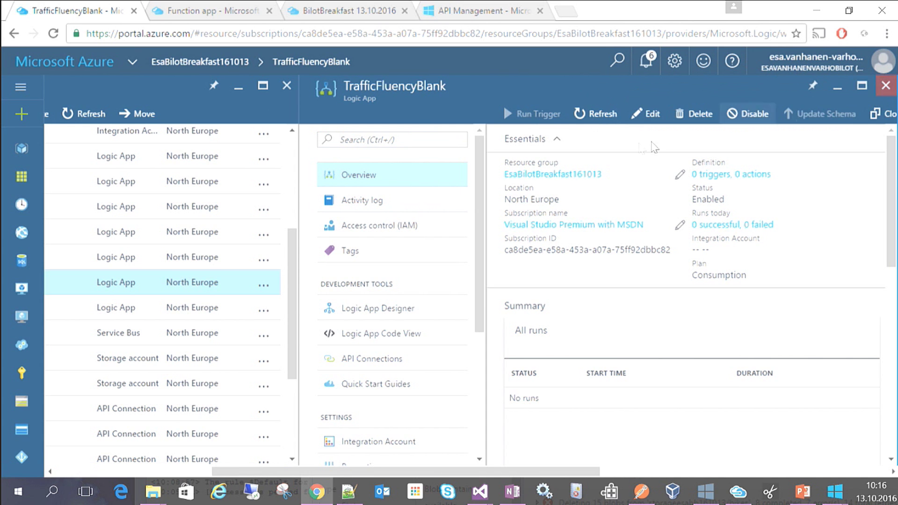
pyautogui.click(597, 114)
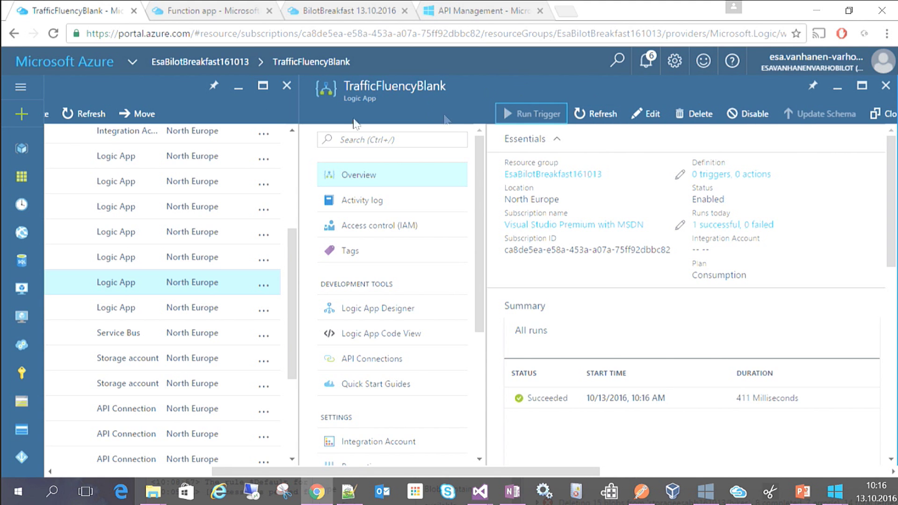
pyautogui.click(353, 202)
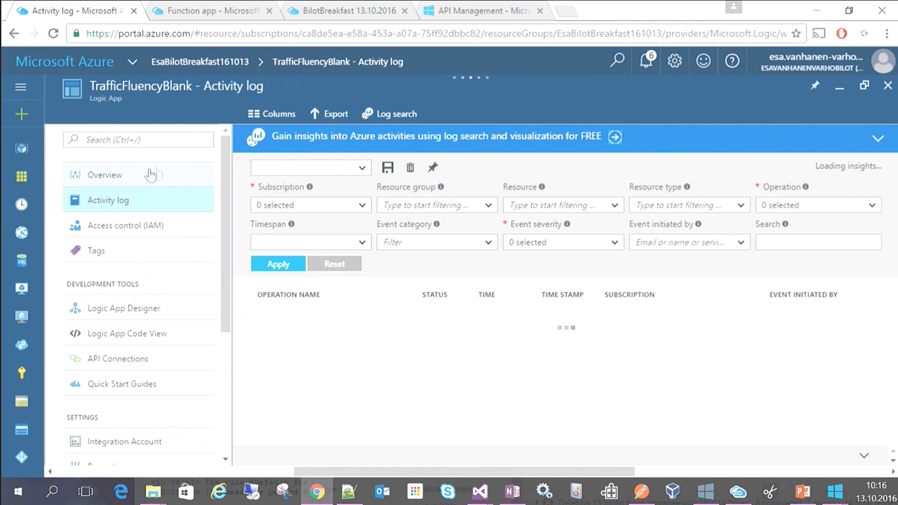
pyautogui.click(123, 181)
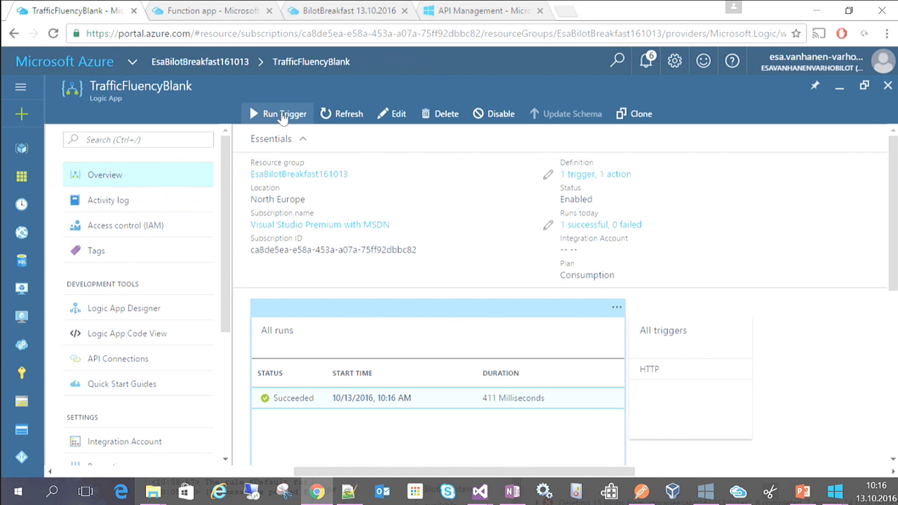
pyautogui.click(399, 403)
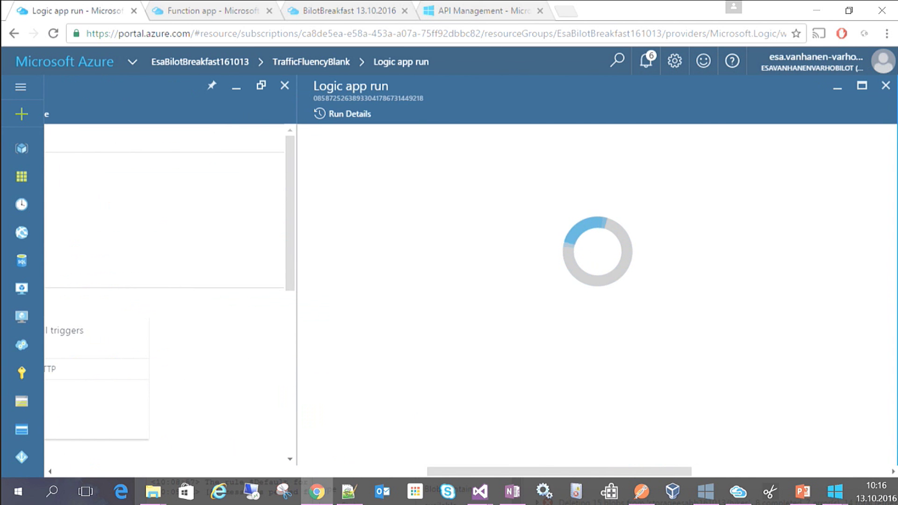
# Switch to Microsoft Azure Storage Explorer and open the blob Traffic20161013_071632.xml from the trafficdata container, accepting the security warning.
pyautogui.hotkey('alt', 'Tab')
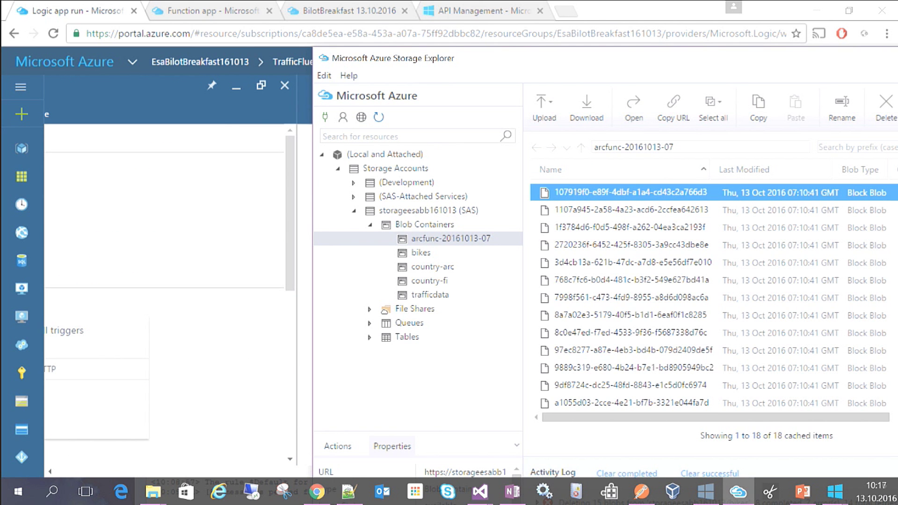
pyautogui.click(422, 296)
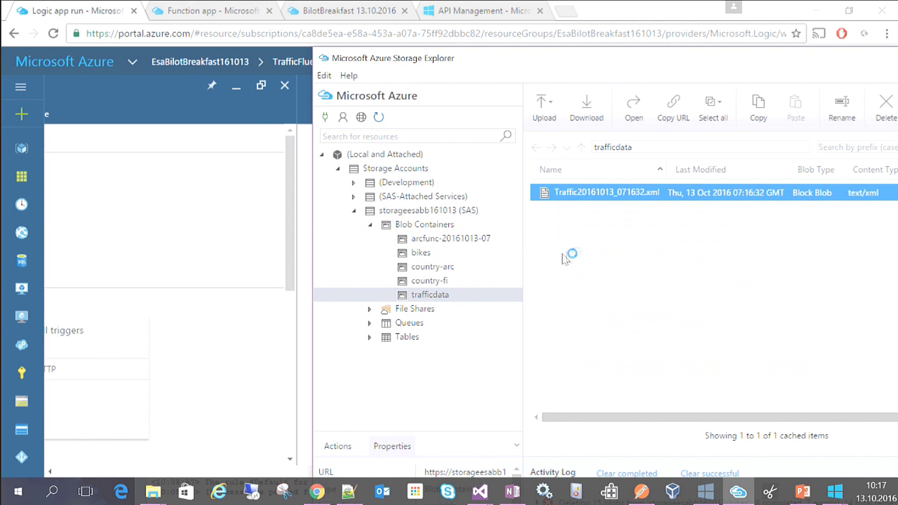
pyautogui.rightClick(634, 191)
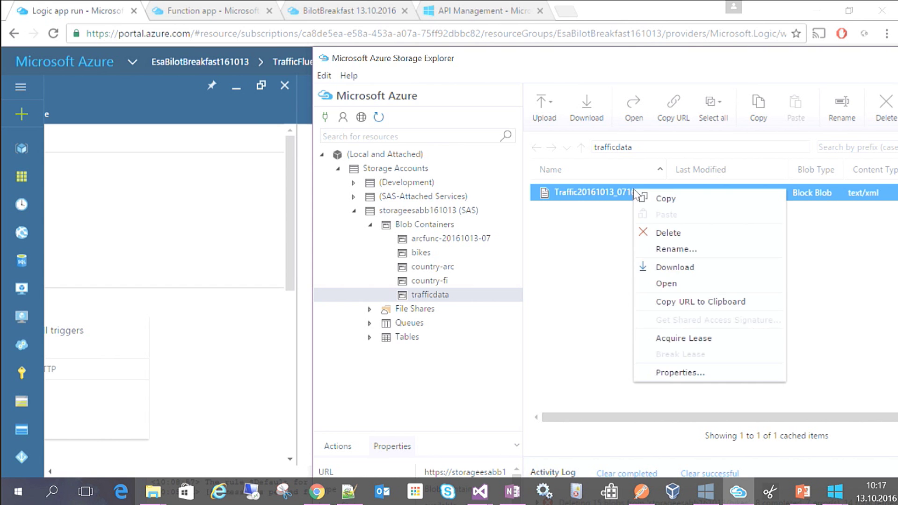
pyautogui.click(622, 192)
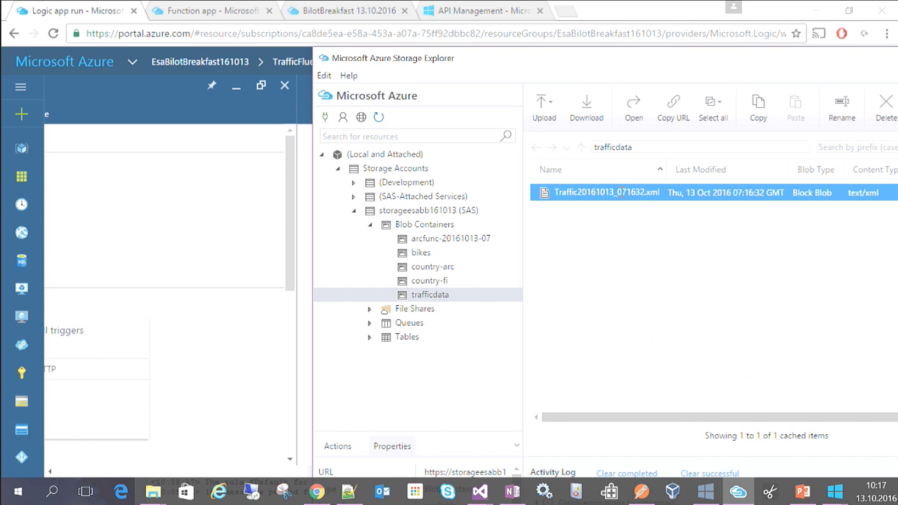
pyautogui.click(641, 109)
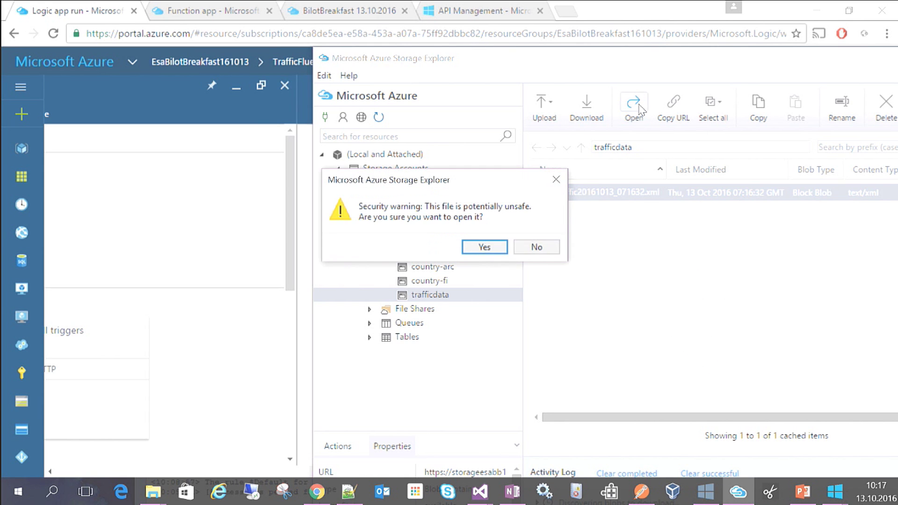
pyautogui.click(483, 247)
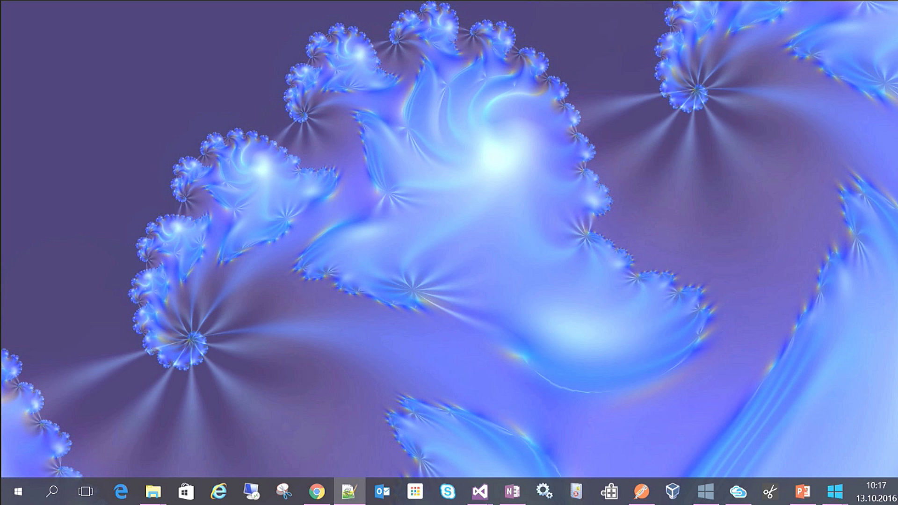
# Return to the browser, open the publisher portal of the bilotydemoapi API Management service and look over its API dashboard.
pyautogui.hotkey('alt', 'Tab')
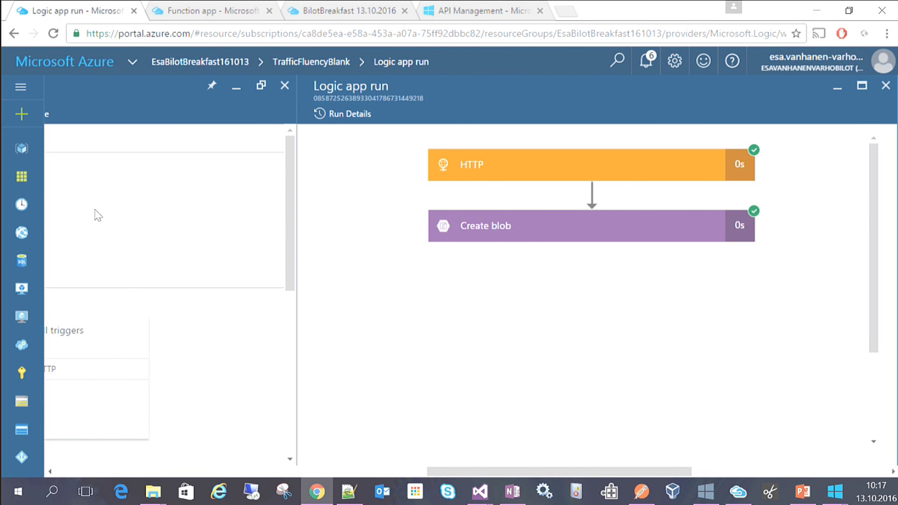
pyautogui.click(491, 12)
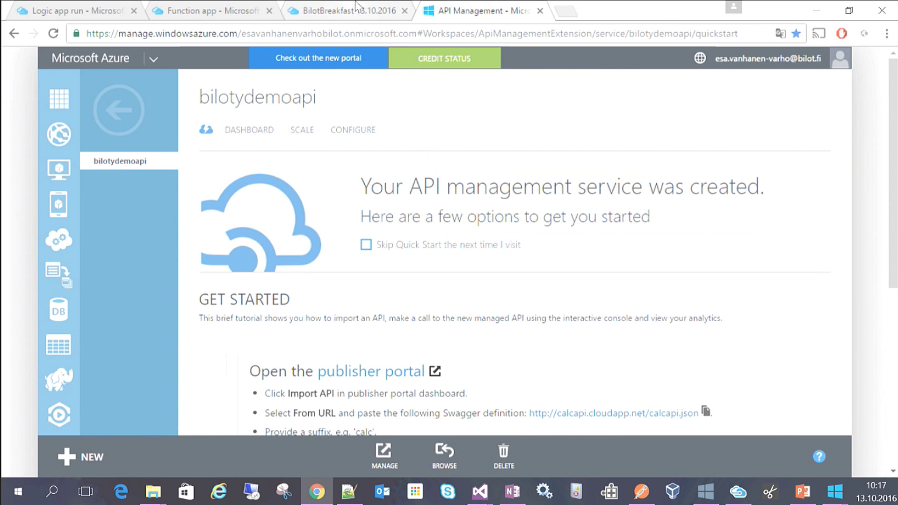
pyautogui.scroll(-3, 341, 226)
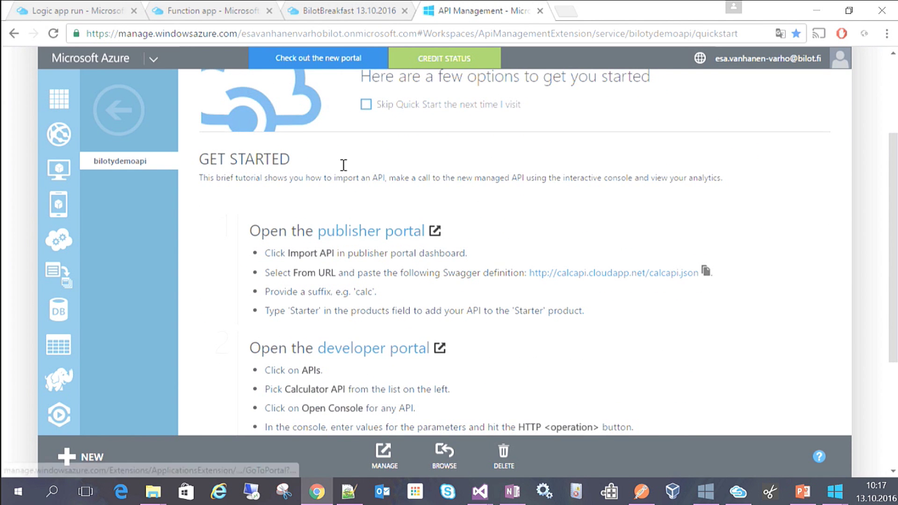
pyautogui.click(365, 232)
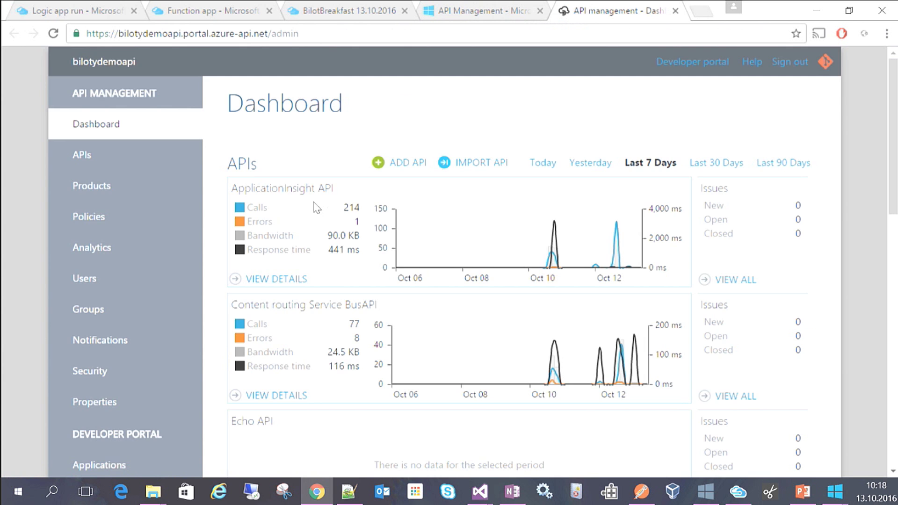
pyautogui.scroll(-2, 317, 208)
pyautogui.scroll(-3, 393, 285)
pyautogui.scroll(5, 393, 285)
# Load democalcapiapp-esabb161013.azurewebsites.net in a new browser tab.
pyautogui.hotkey('alt', 'Tab')
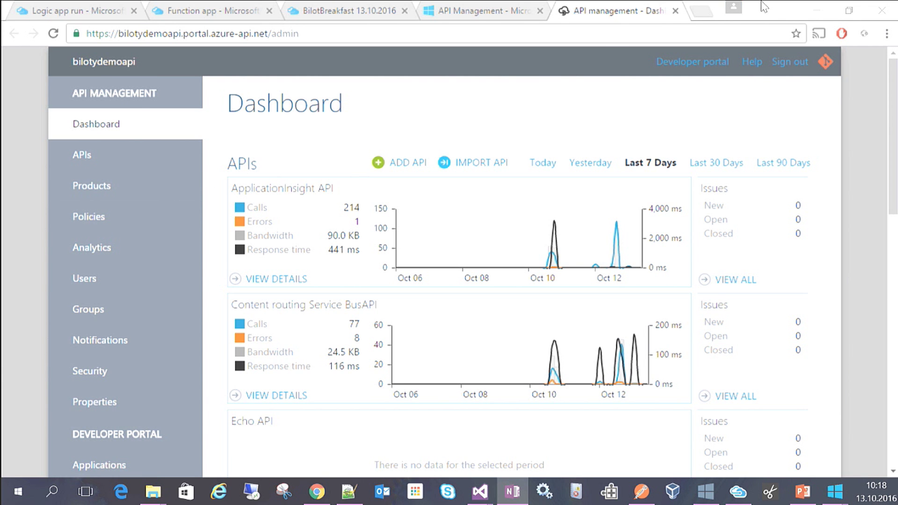
pyautogui.click(699, 11)
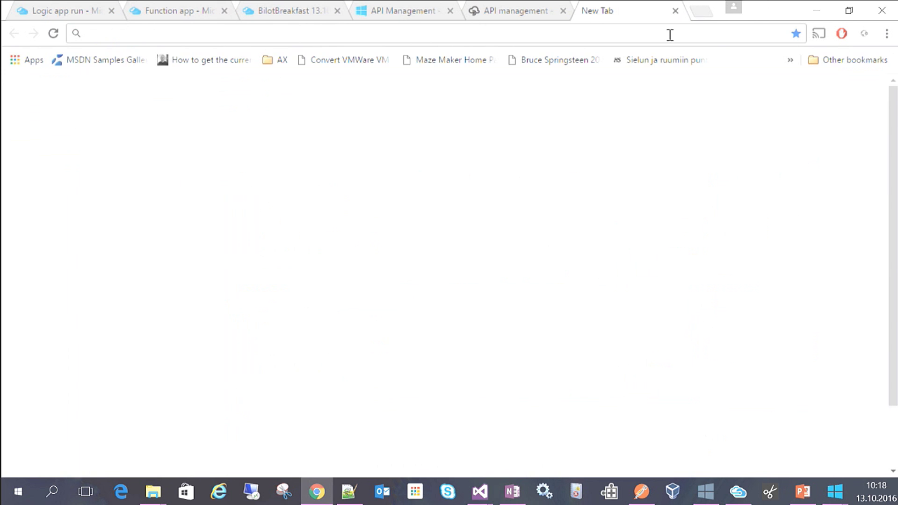
pyautogui.write('democalcapiapp-esabb161013.azurewebsites.net')
pyautogui.press('Return')
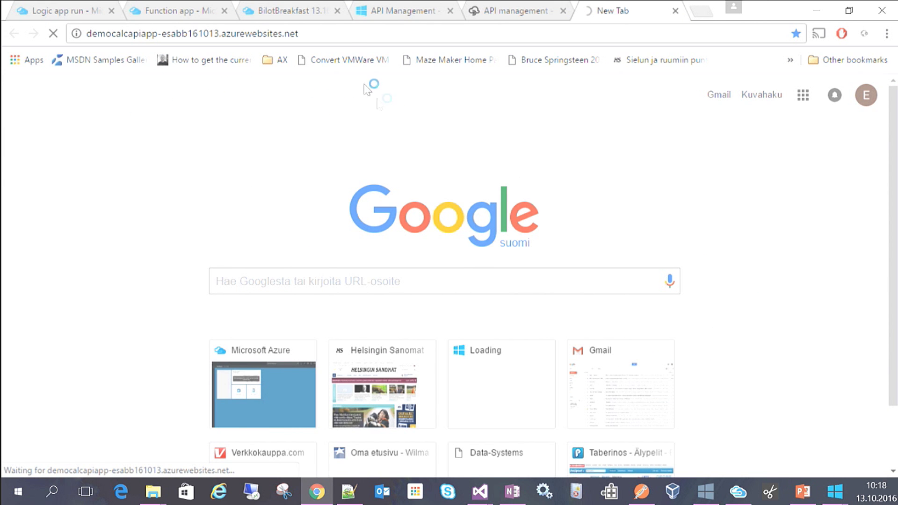
# Open the API app's Swagger definition at /swagger/docs/v1 and copy its full URL.
pyautogui.click(354, 31)
pyautogui.click(355, 31)
pyautogui.click(358, 35)
pyautogui.write('/swa')
pyautogui.press('Down')
pyautogui.press('Return')
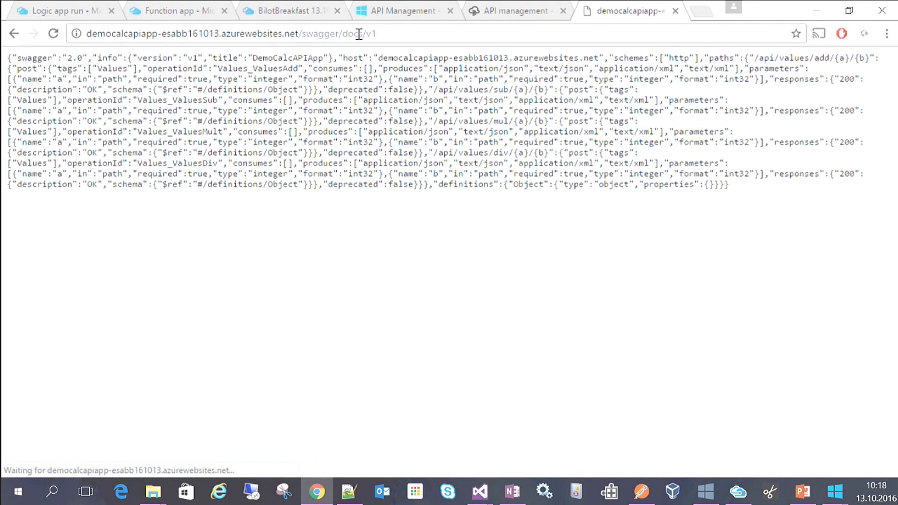
pyautogui.click(386, 34)
pyautogui.hotkey('ctrl', 'c')
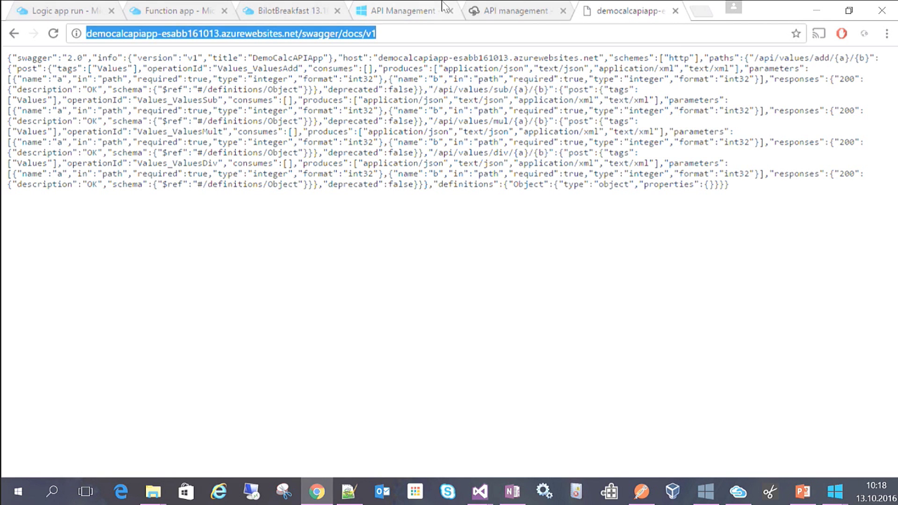
# Start an API import from URL in the publisher portal, using Swagger format and the copied democalcapiapp-esabb161013.azurewebsites.net/swagger/docs/v1 address.
pyautogui.click(519, 11)
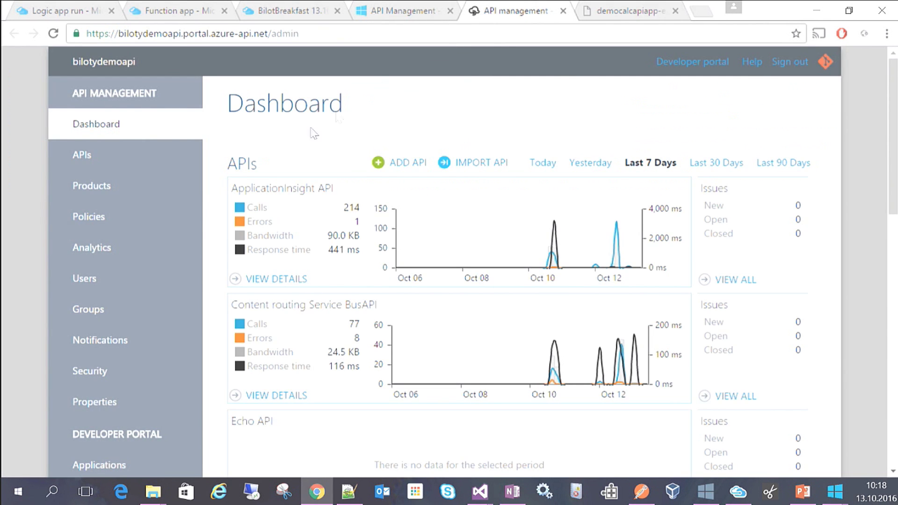
pyautogui.click(491, 163)
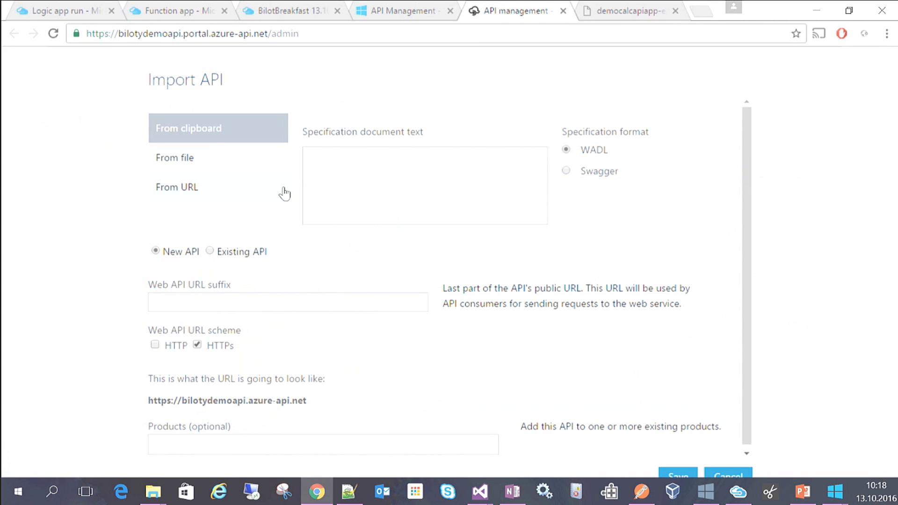
pyautogui.click(218, 185)
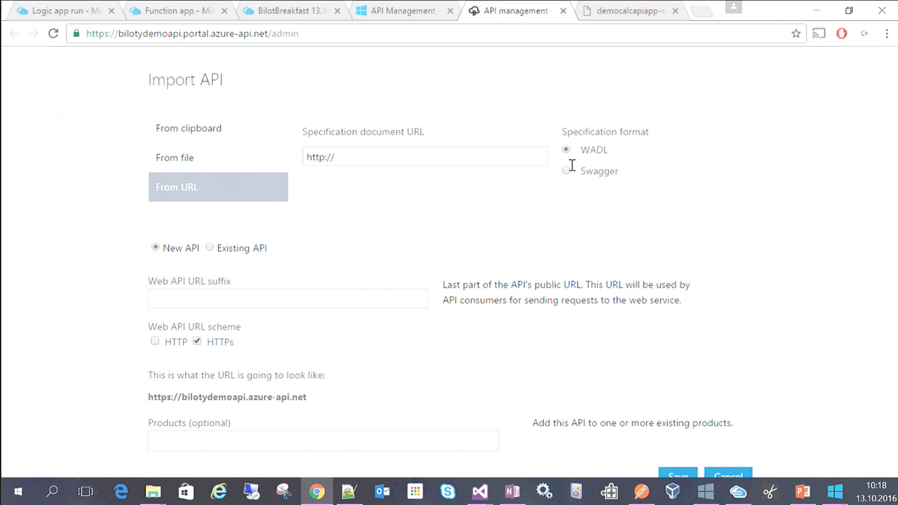
pyautogui.click(566, 171)
pyautogui.moveTo(476, 154); pyautogui.dragTo(257, 172)
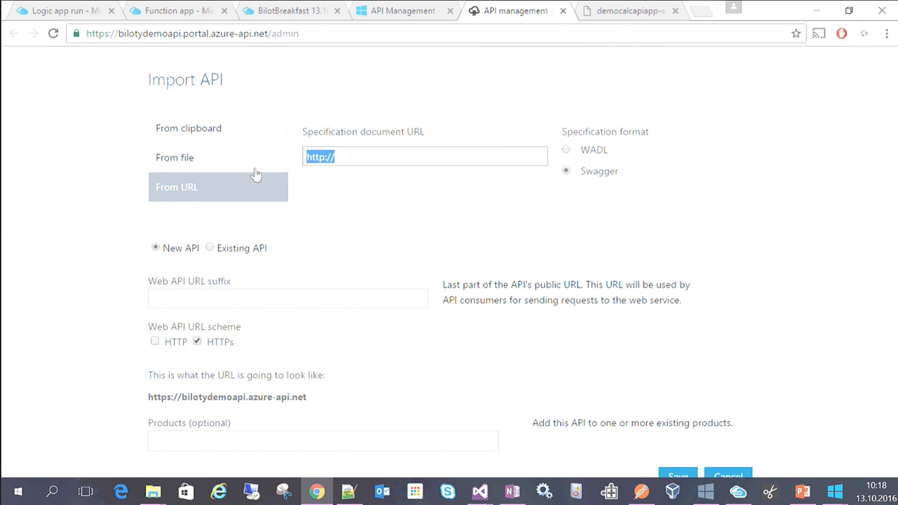
pyautogui.hotkey('ctrl', 'v')
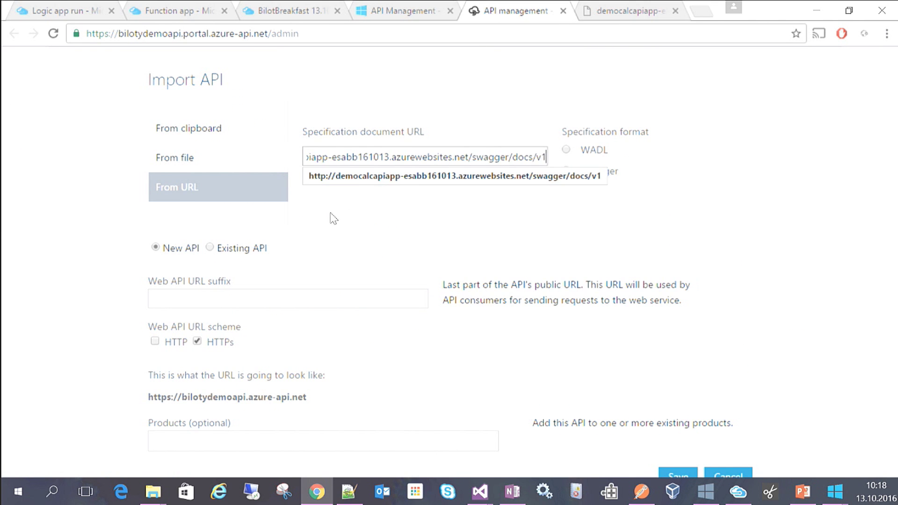
# Set the Web API URL suffix to Calc, add the API to the Free product and save the import.
pyautogui.click(200, 292)
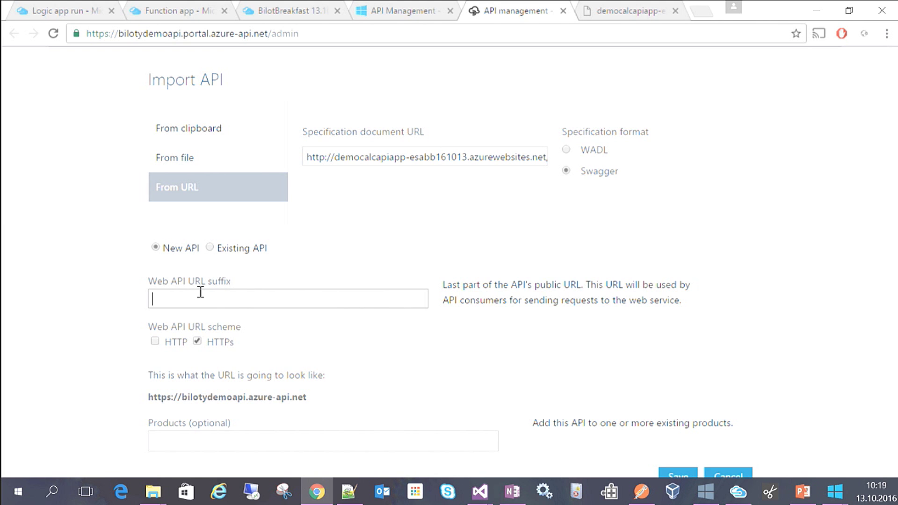
pyautogui.write('Calc')
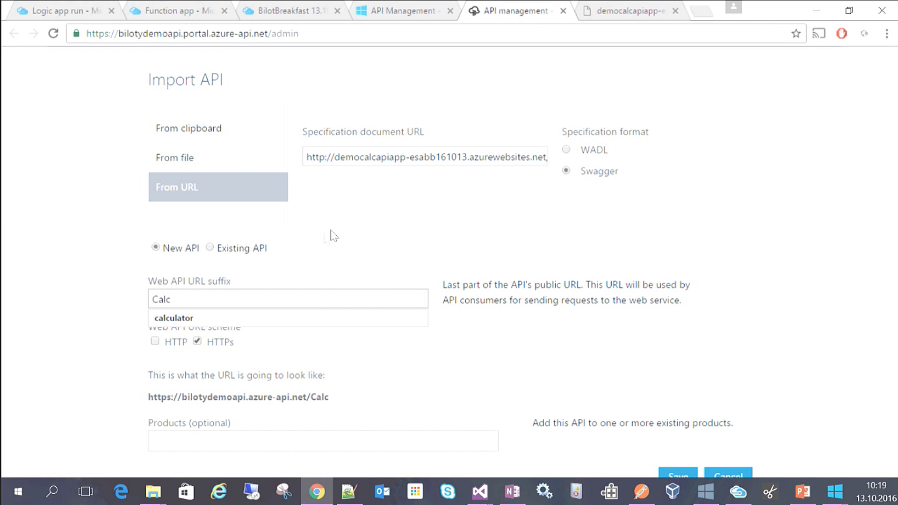
pyautogui.click(367, 225)
pyautogui.click(221, 440)
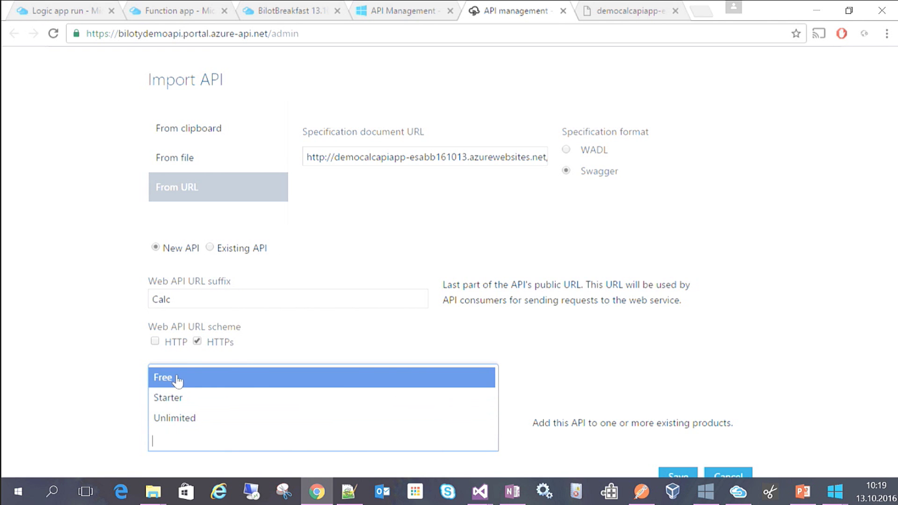
pyautogui.click(178, 379)
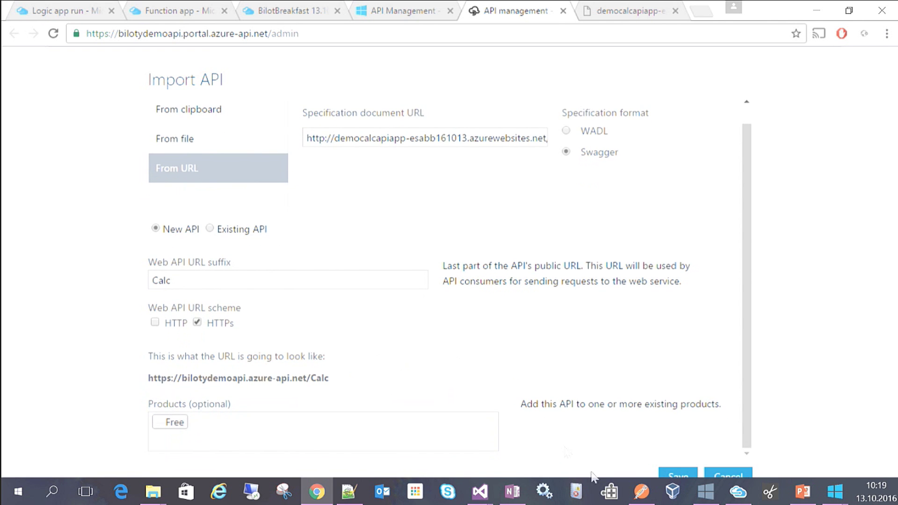
pyautogui.click(672, 473)
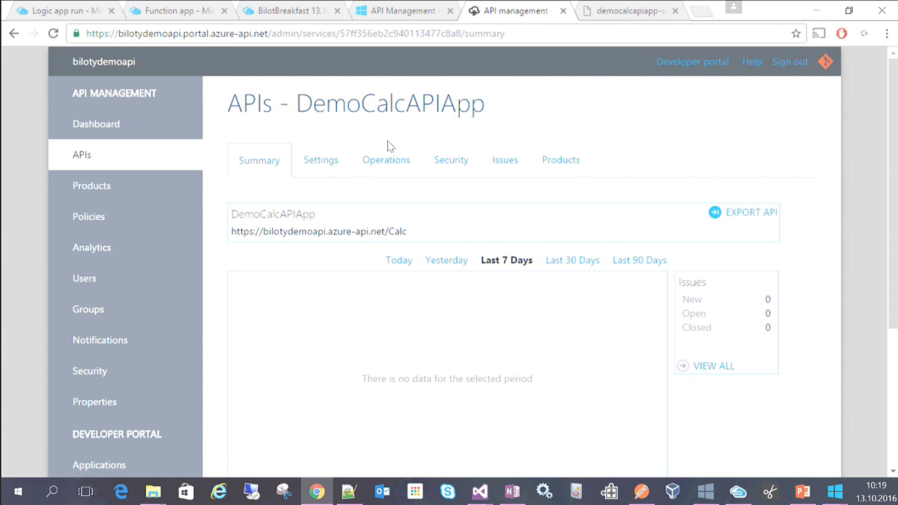
# Review the settings and operations of DemoCalcAPIApp and open the Values_ValuesAdd operation.
pyautogui.click(345, 161)
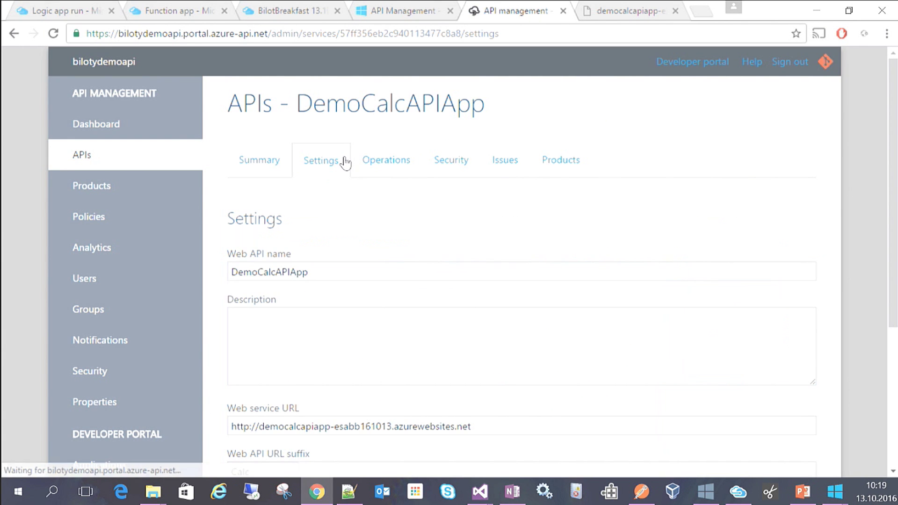
pyautogui.scroll(-3, 337, 315)
pyautogui.scroll(2, 340, 311)
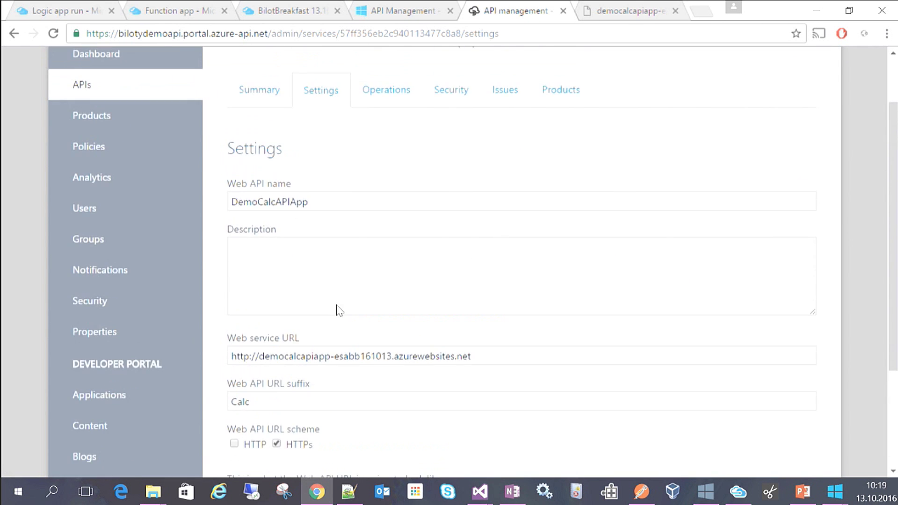
pyautogui.scroll(2, 346, 234)
pyautogui.click(386, 160)
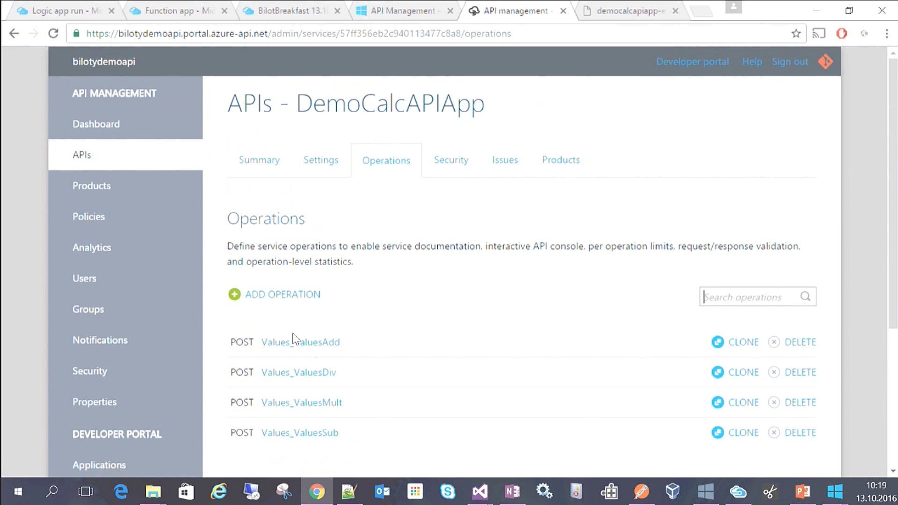
pyautogui.click(310, 345)
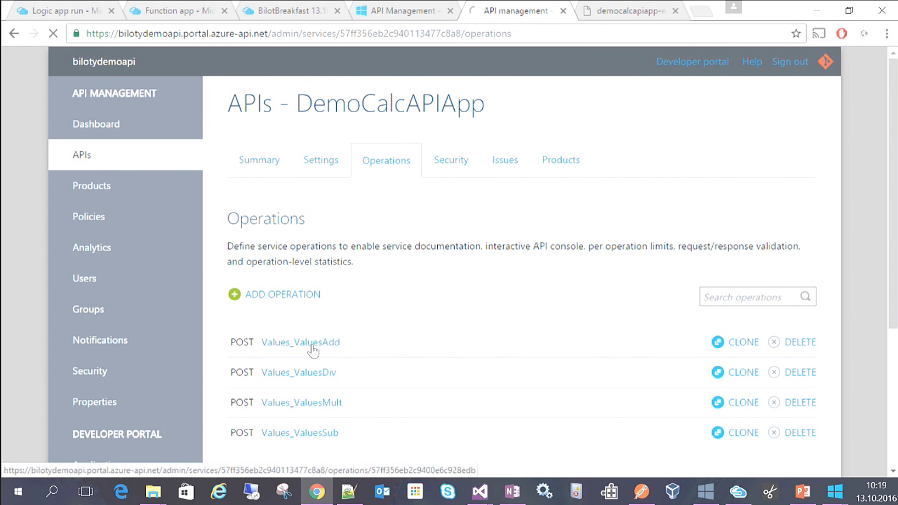
# Describe the Values_ValuesAdd operation as "Yhteenlasku" and save the operation settings.
pyautogui.scroll(-6, 470, 414)
pyautogui.click(460, 295)
pyautogui.write('Yhteenlasku')
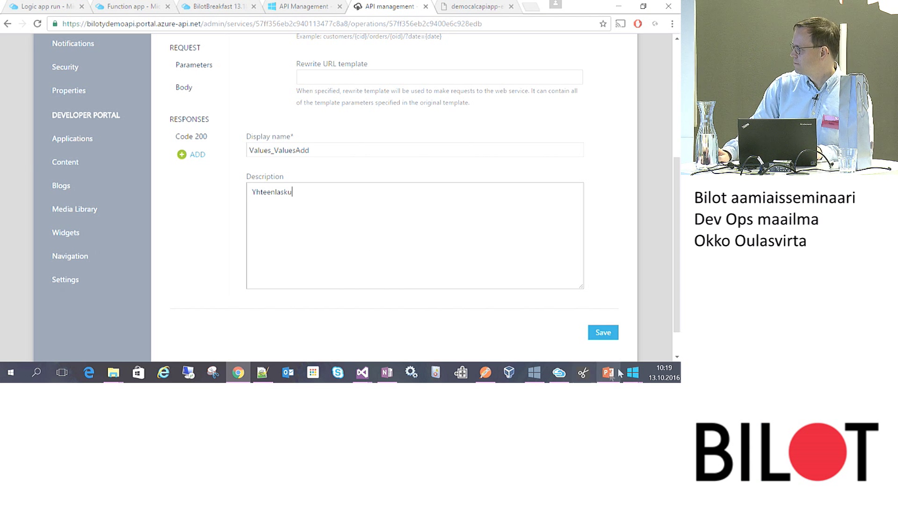
pyautogui.click(601, 333)
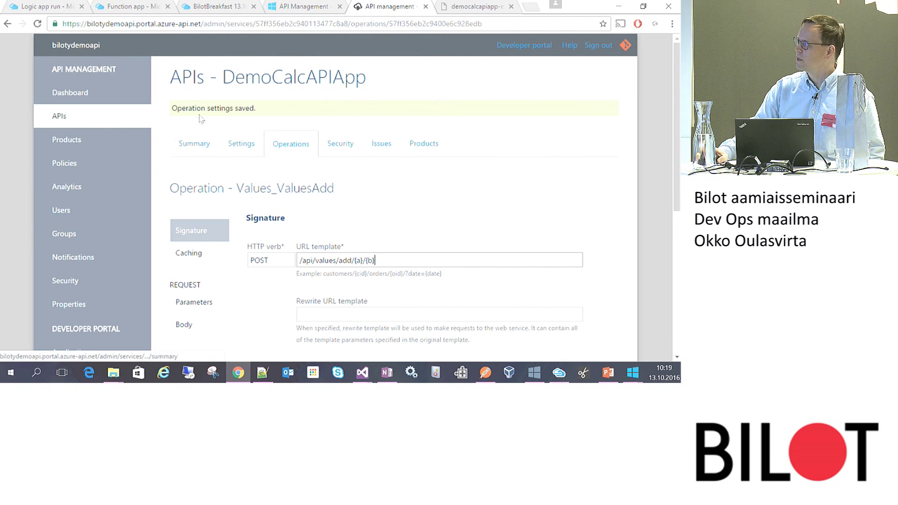
# Review DemoCalcAPIApp's security settings and reported issues, and examine the list of published products.
pyautogui.click(339, 146)
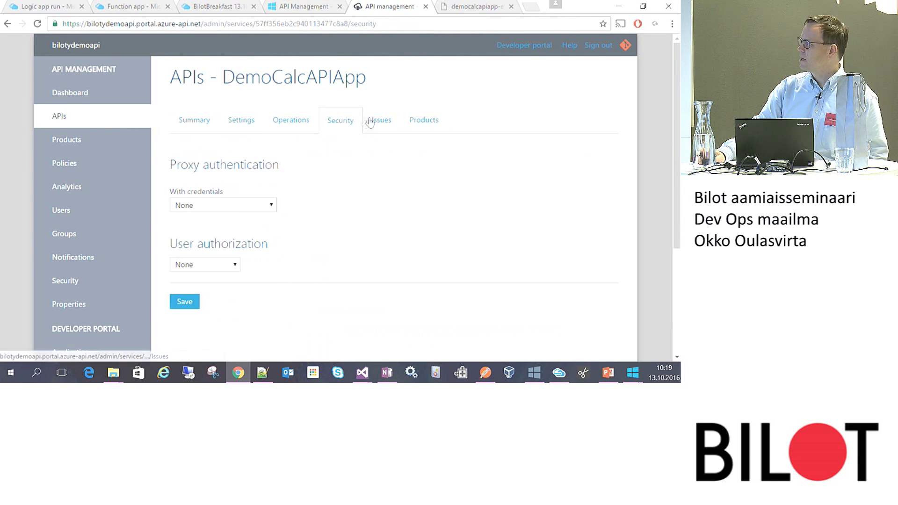
pyautogui.click(395, 126)
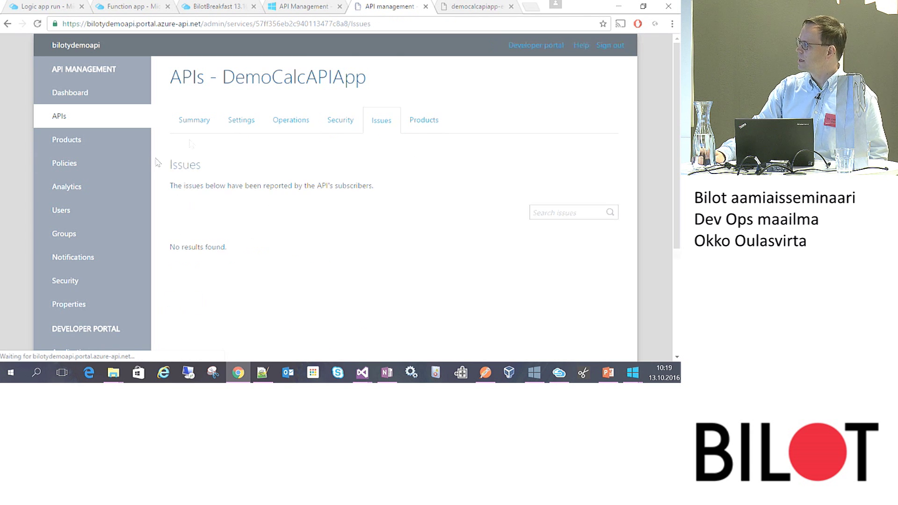
pyautogui.click(96, 143)
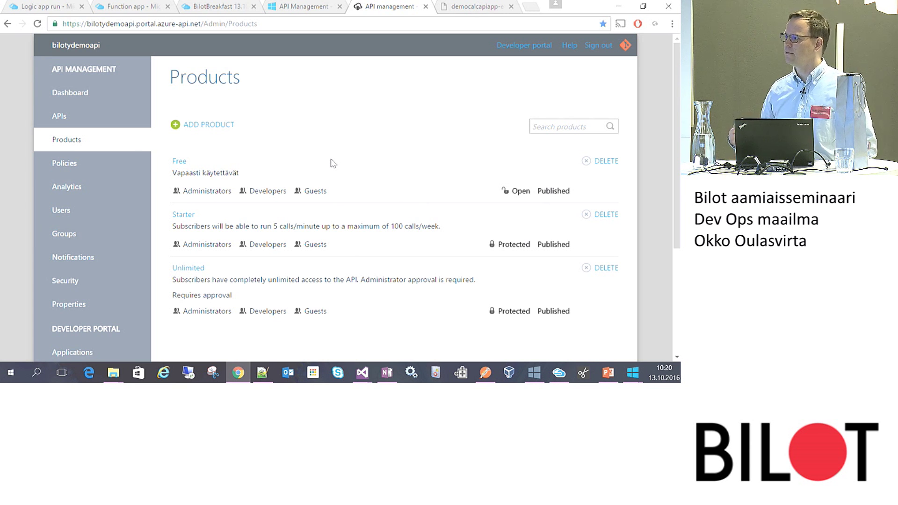
pyautogui.scroll(-1, 331, 160)
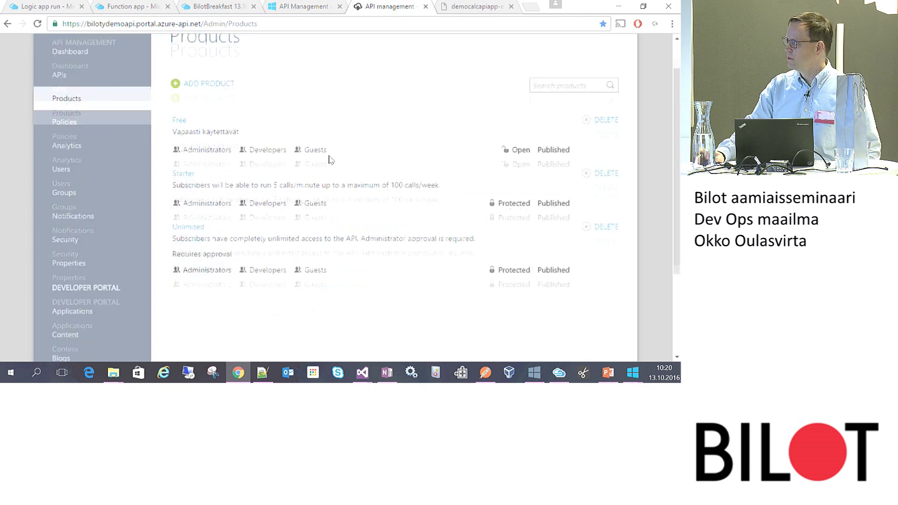
pyautogui.scroll(1, 330, 159)
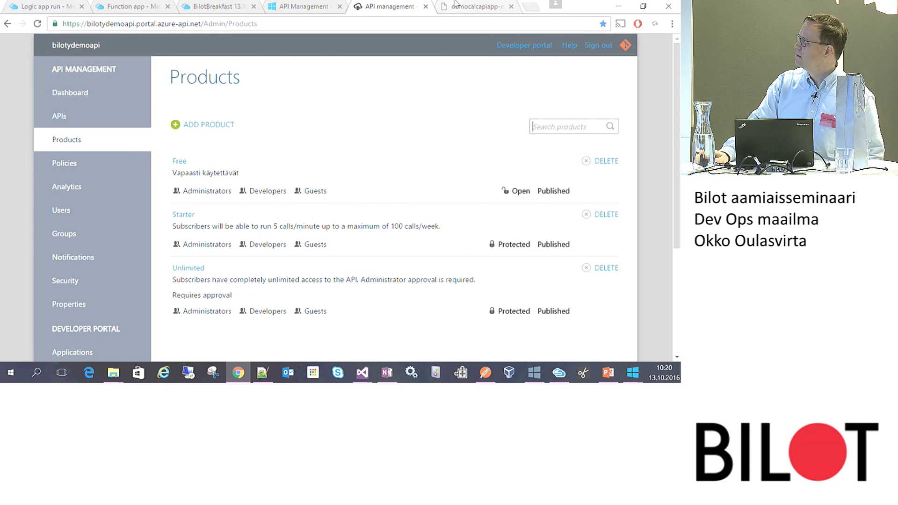
# Open the developer portal from the bilotydemoapi quick start and bring up the test console for DemoCalcAPIApp's Values_ValuesAdd operation.
pyautogui.click(455, 6)
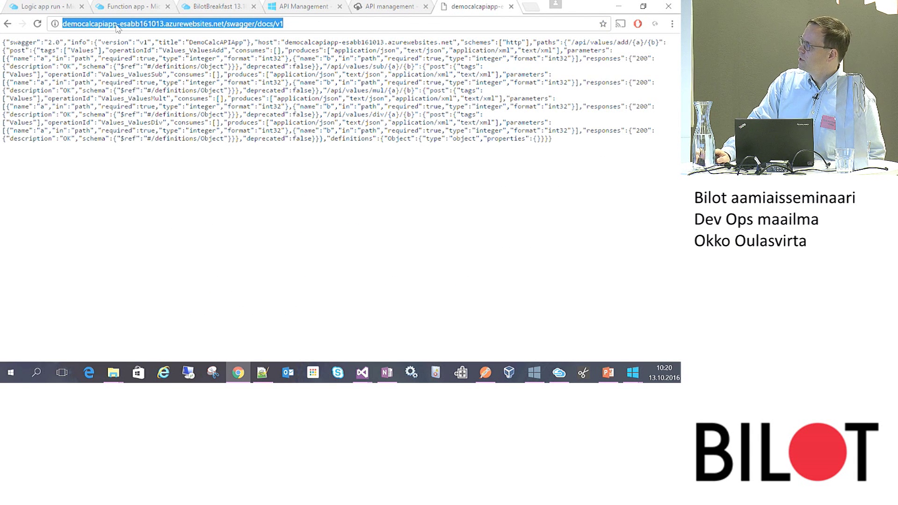
pyautogui.click(325, 11)
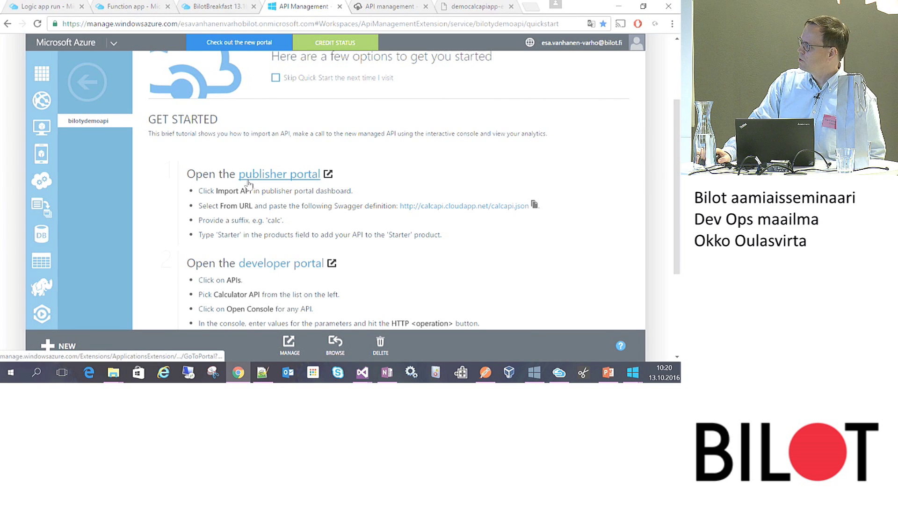
pyautogui.scroll(-1, 260, 138)
pyautogui.click(264, 159)
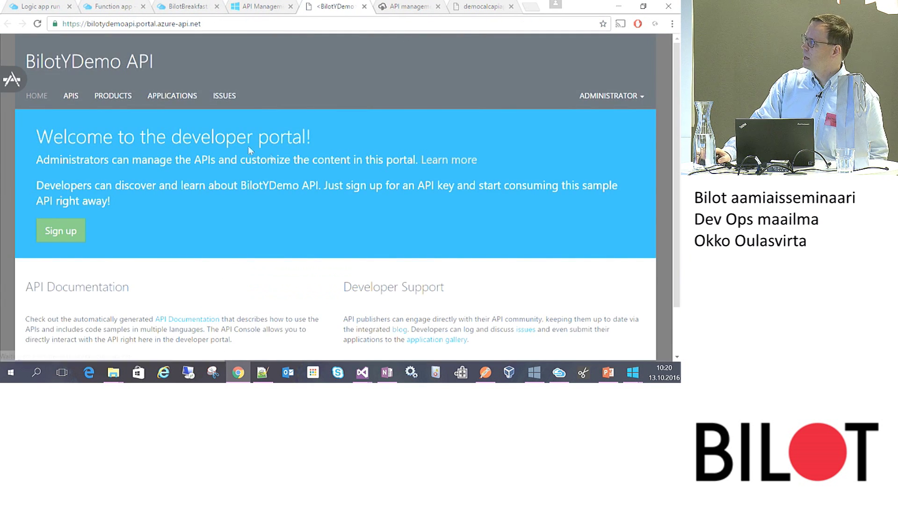
pyautogui.click(73, 98)
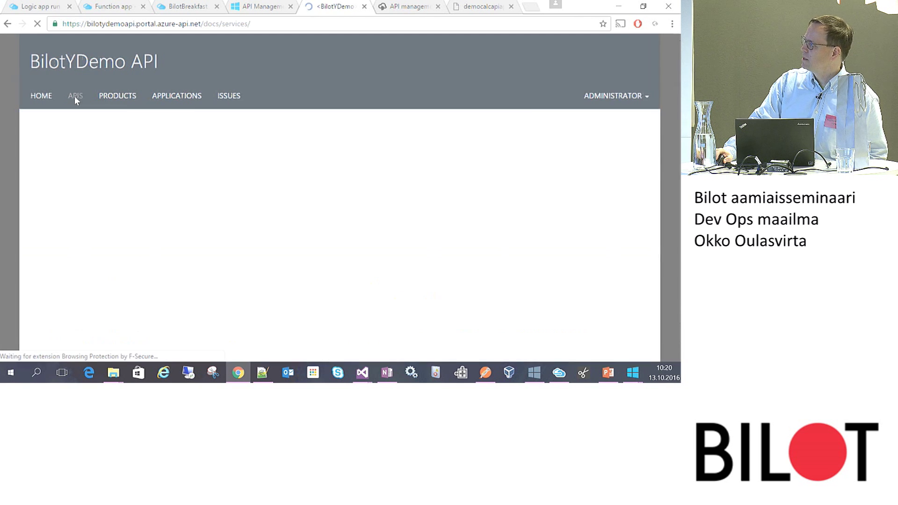
pyautogui.click(96, 242)
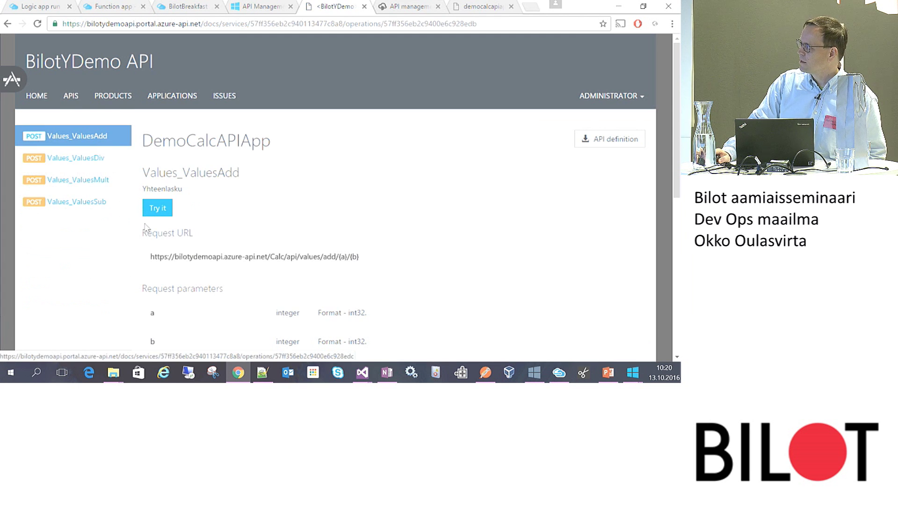
pyautogui.click(155, 211)
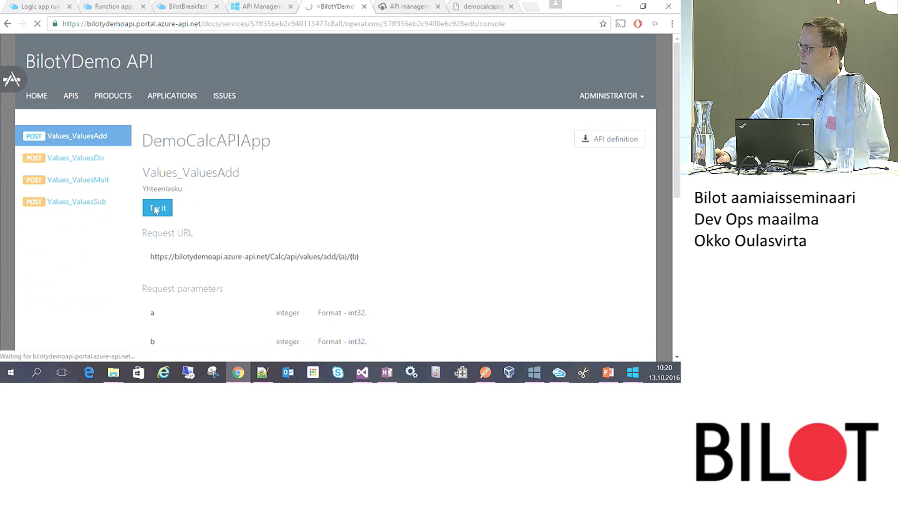
# Call Values_ValuesAdd with a set to 4 and b set to 5, and examine the response.
pyautogui.click(309, 229)
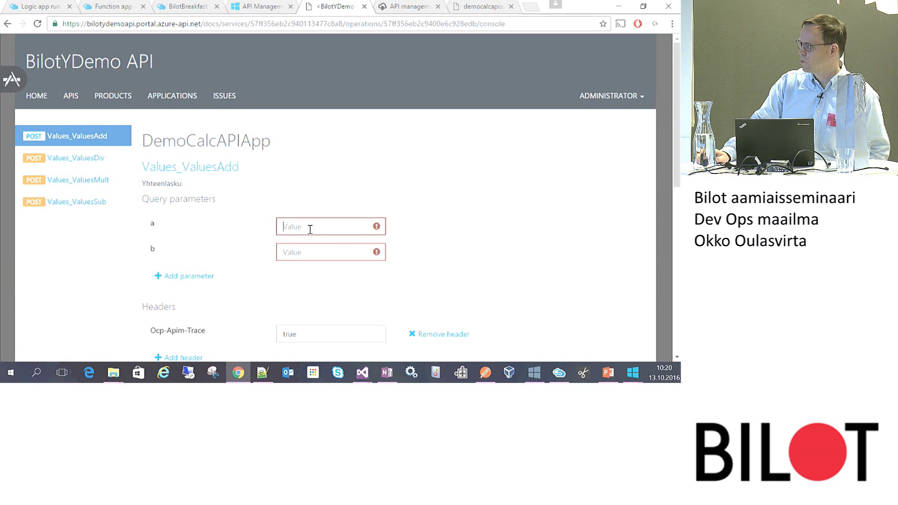
pyautogui.write('4')
pyautogui.click(302, 252)
pyautogui.write('5')
pyautogui.scroll(-10, 302, 256)
pyautogui.click(173, 280)
pyautogui.scroll(-5, 187, 280)
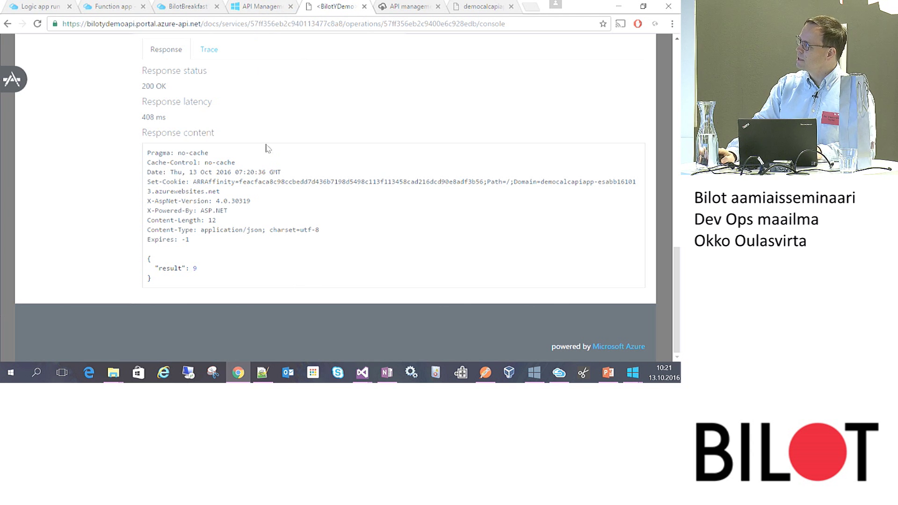
pyautogui.scroll(15, 164, 79)
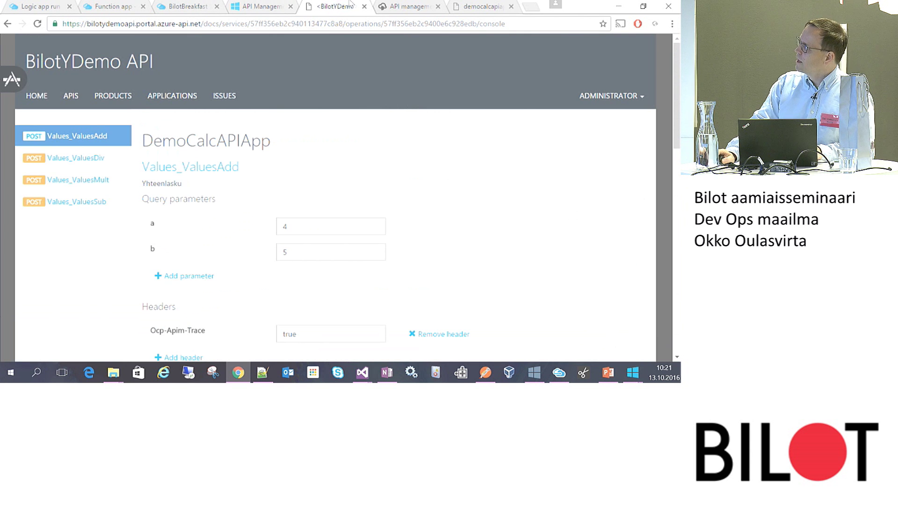
# Switch to Postman and load the erpdemo.bilot.fi/bilot/smartmdm/rest/ POST request from the history.
pyautogui.click(396, 5)
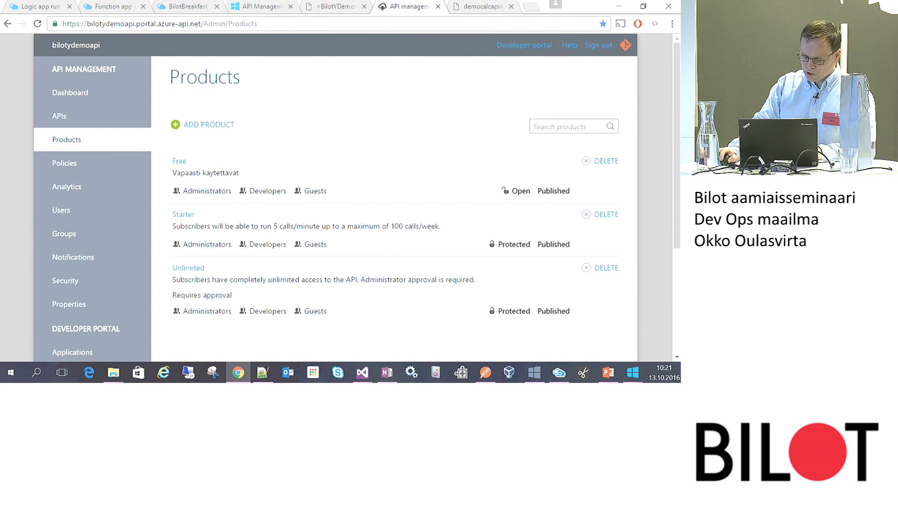
pyautogui.hotkey('alt', 'Tab')
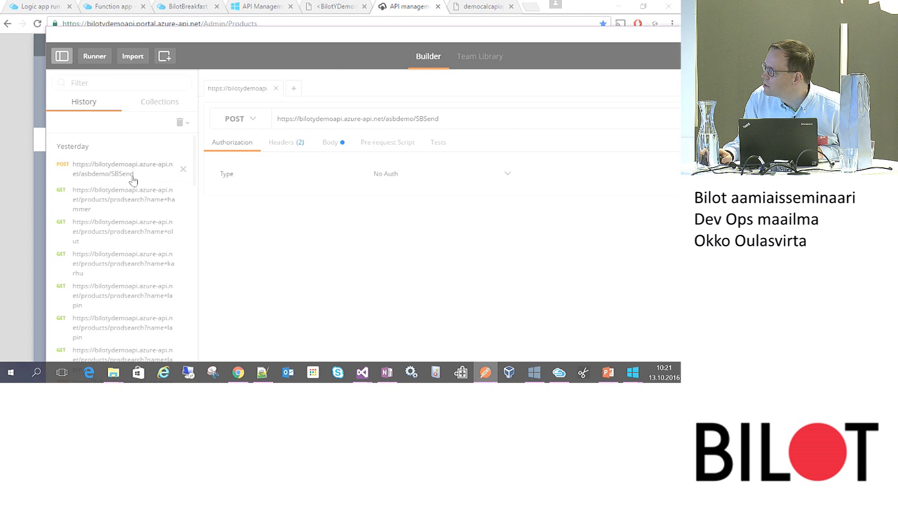
pyautogui.scroll(-5, 130, 201)
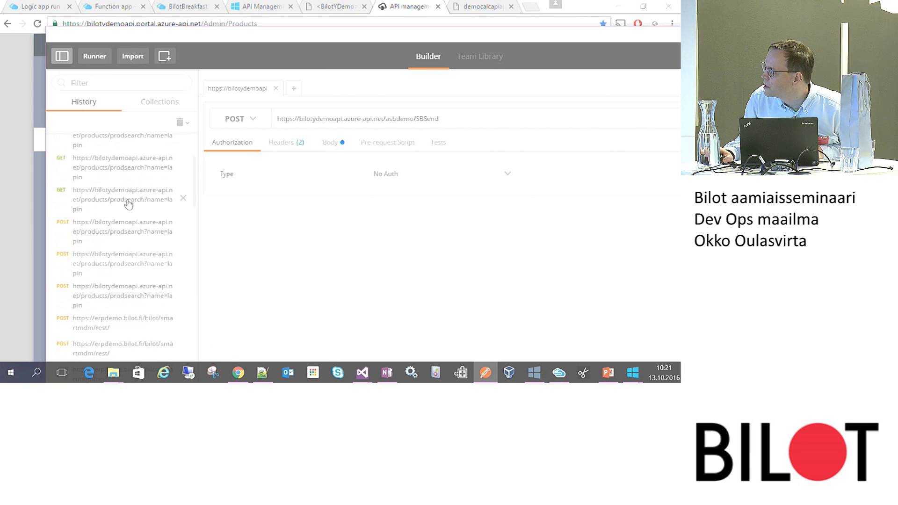
pyautogui.scroll(-2, 129, 209)
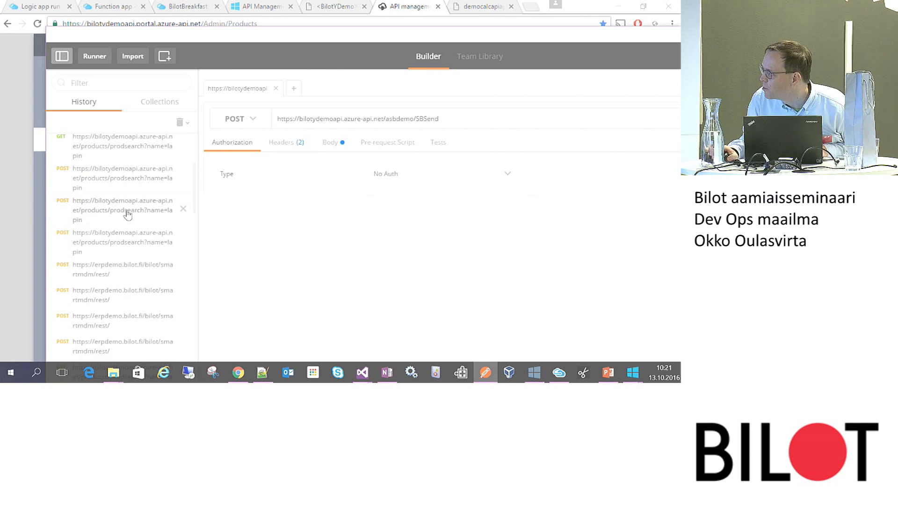
pyautogui.click(137, 276)
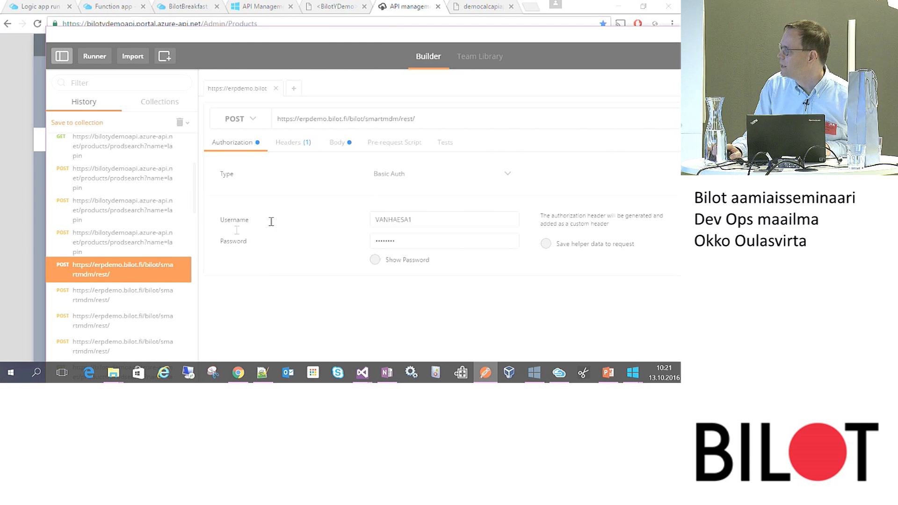
# Set the SEARCH value in the request body to "lapin", send the request and examine the returned JSON.
pyautogui.click(337, 143)
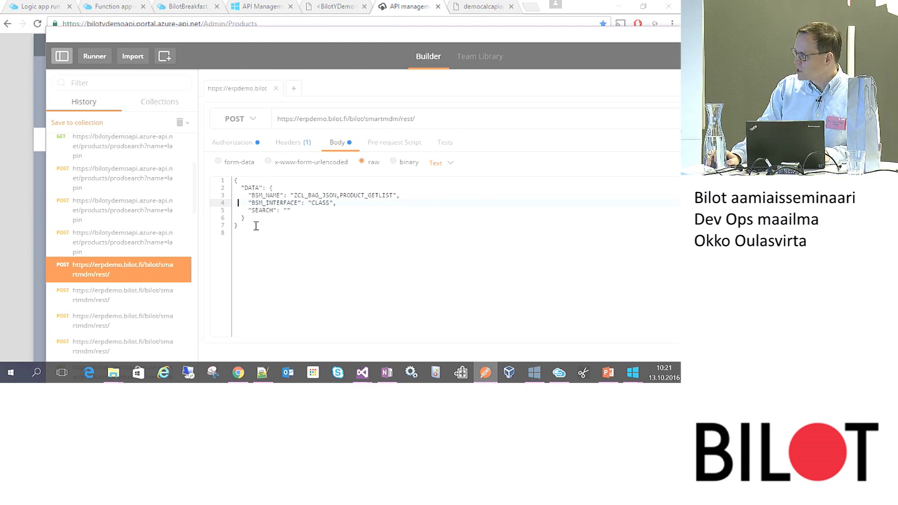
pyautogui.click(286, 210)
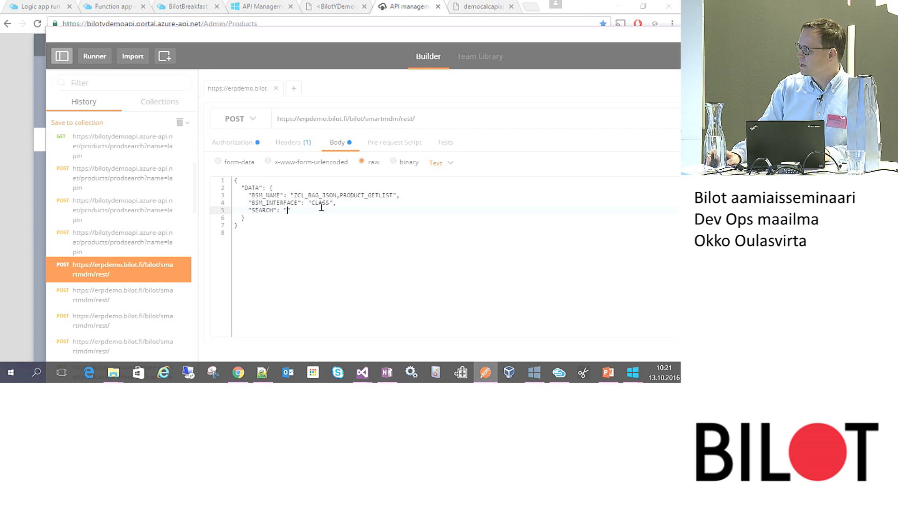
pyautogui.write('lapoi')
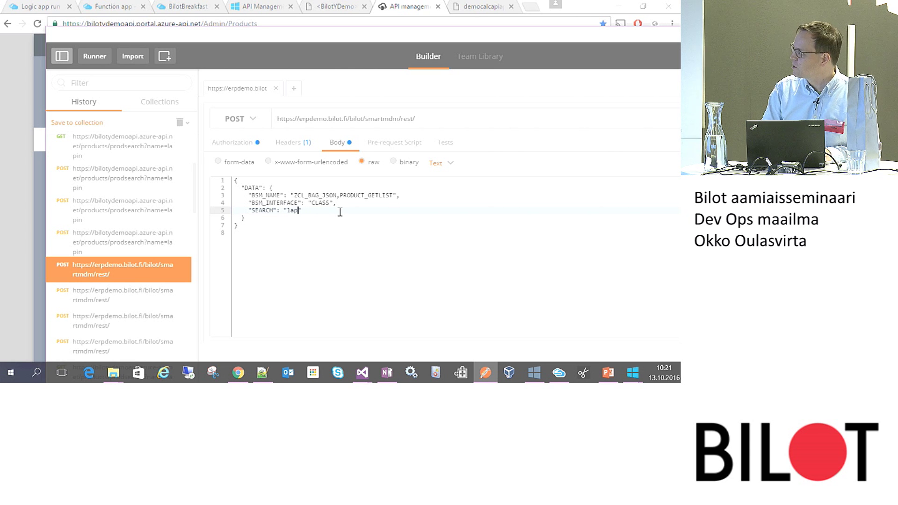
pyautogui.write('in')
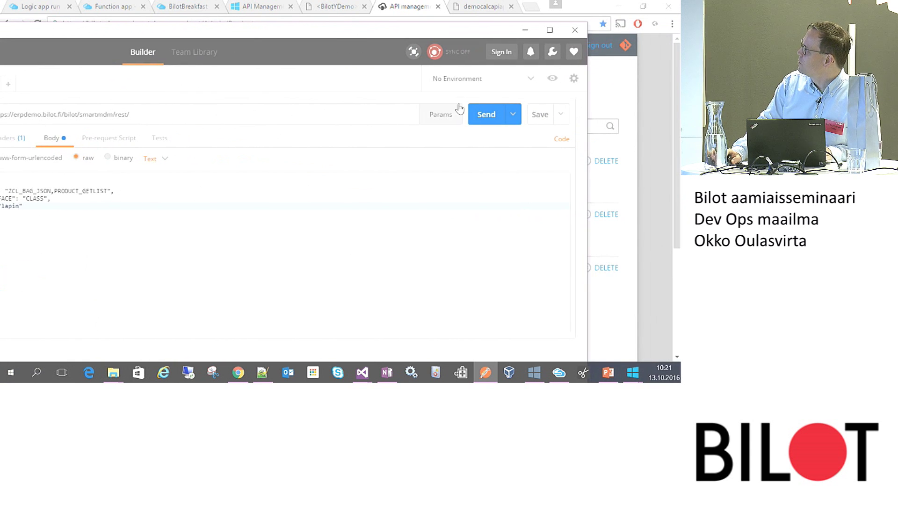
pyautogui.click(486, 115)
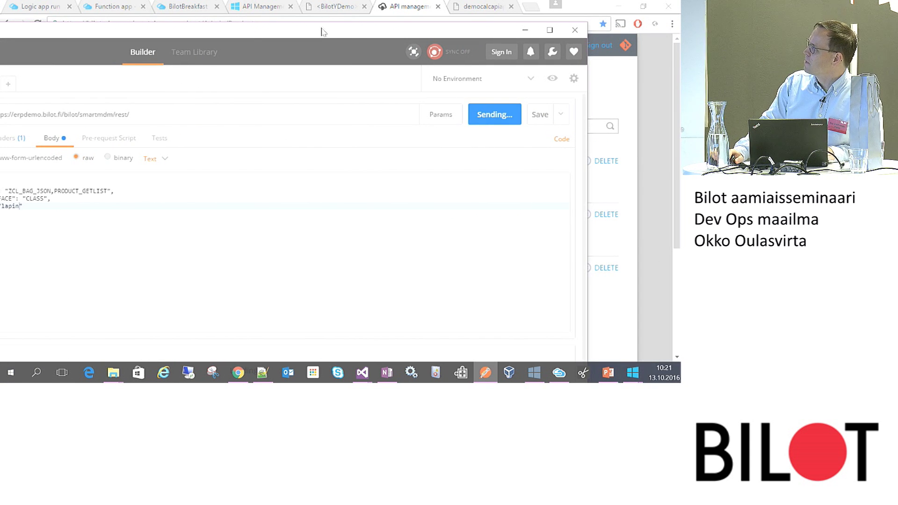
pyautogui.moveTo(322, 35); pyautogui.dragTo(604, 28)
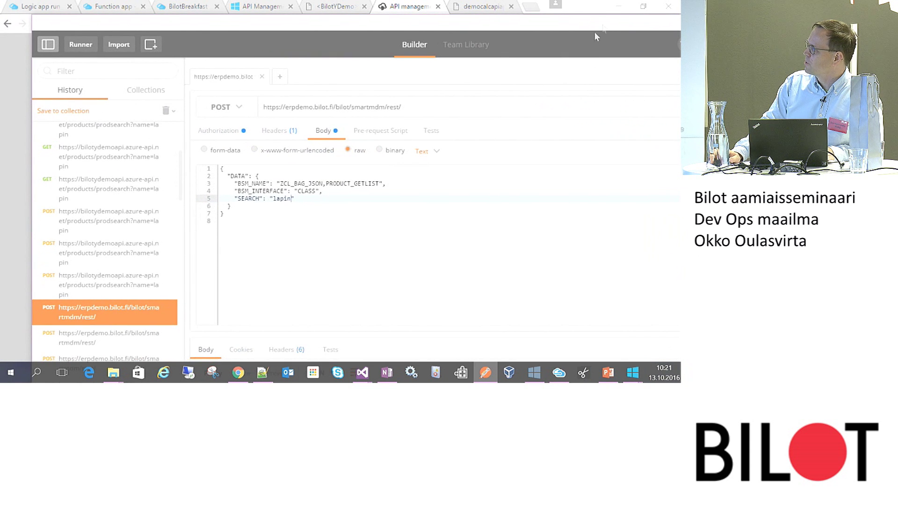
pyautogui.scroll(-5, 328, 228)
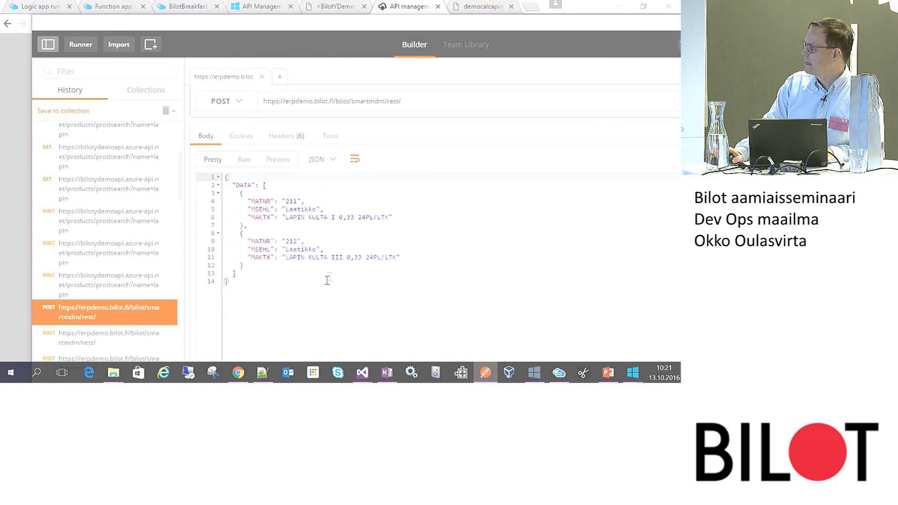
pyautogui.scroll(5, 341, 228)
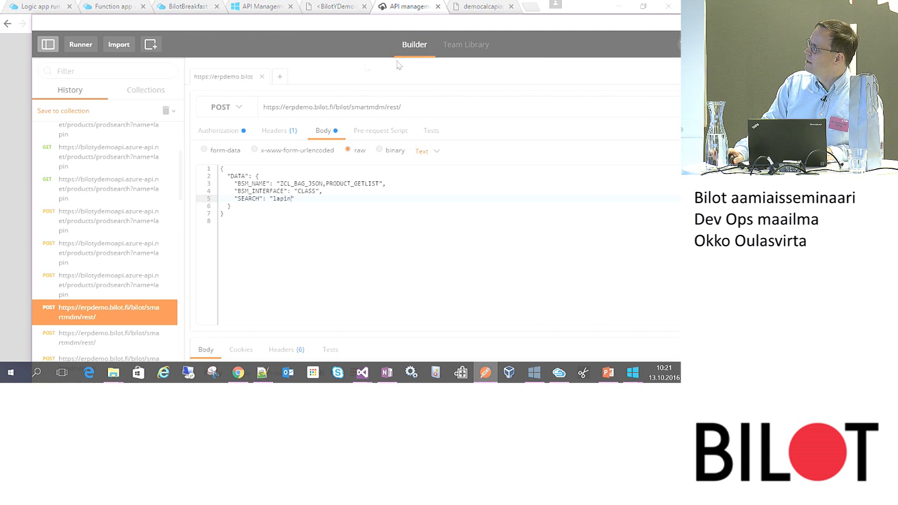
# Return to the API Management publisher portal and open the ProductSearch API's settings.
pyautogui.click(423, 15)
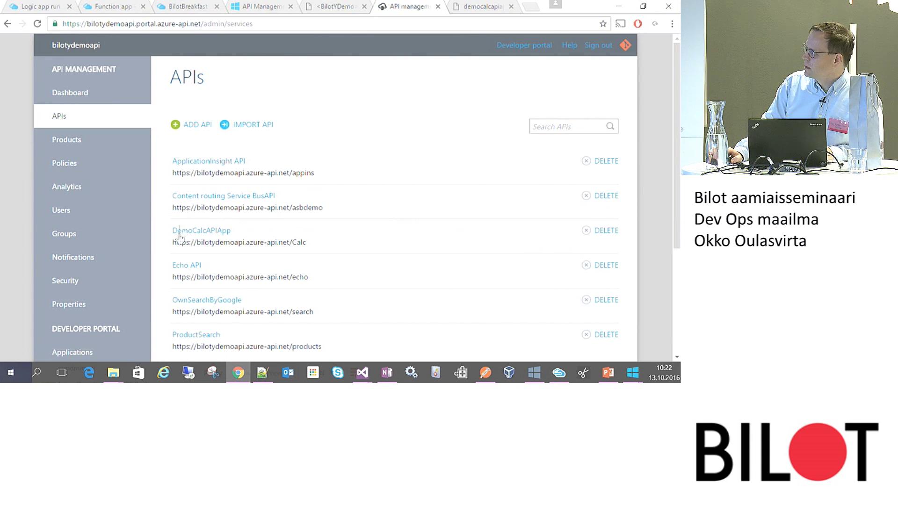
pyautogui.scroll(-4, 201, 276)
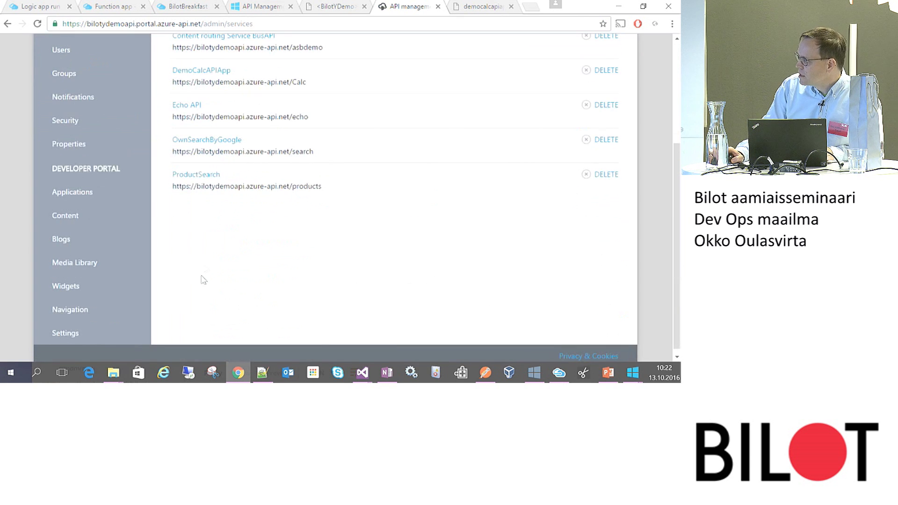
pyautogui.click(214, 176)
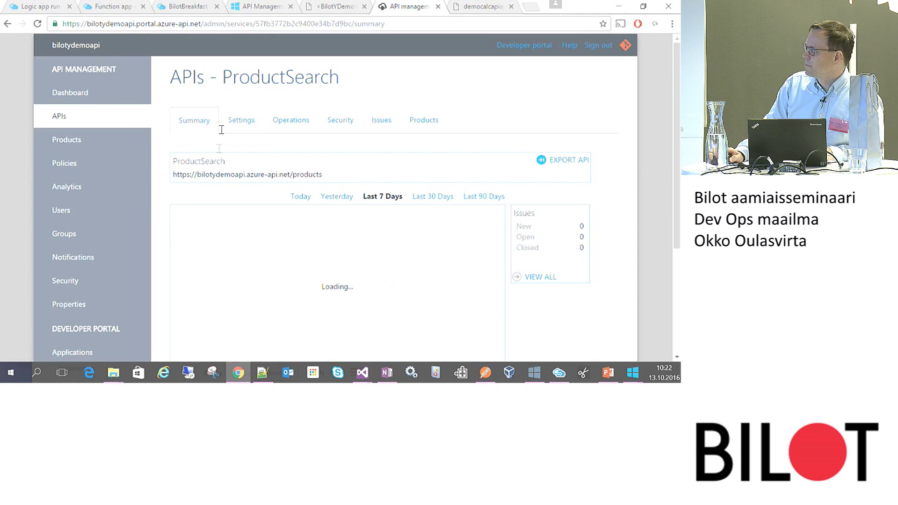
pyautogui.click(260, 124)
# Bring up the test console for the ProductSearch API's Product Search operation in the developer portal.
pyautogui.click(343, 4)
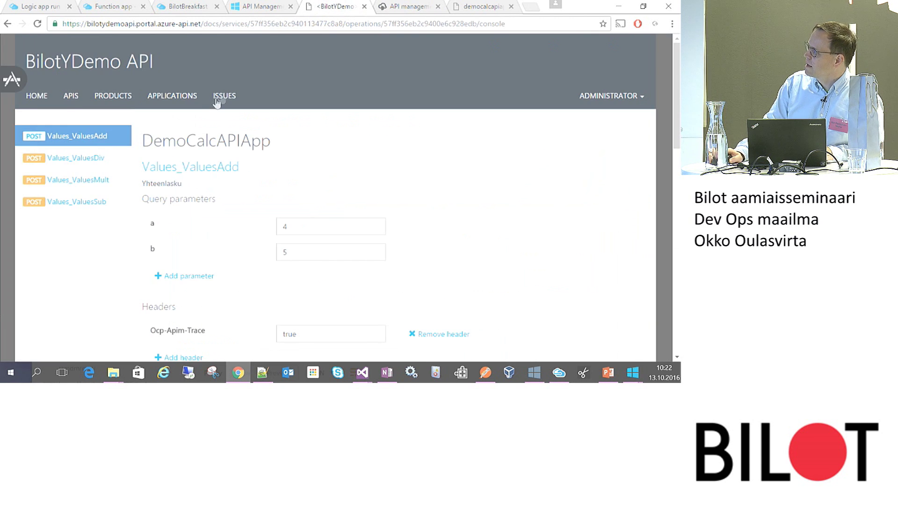
pyautogui.click(76, 97)
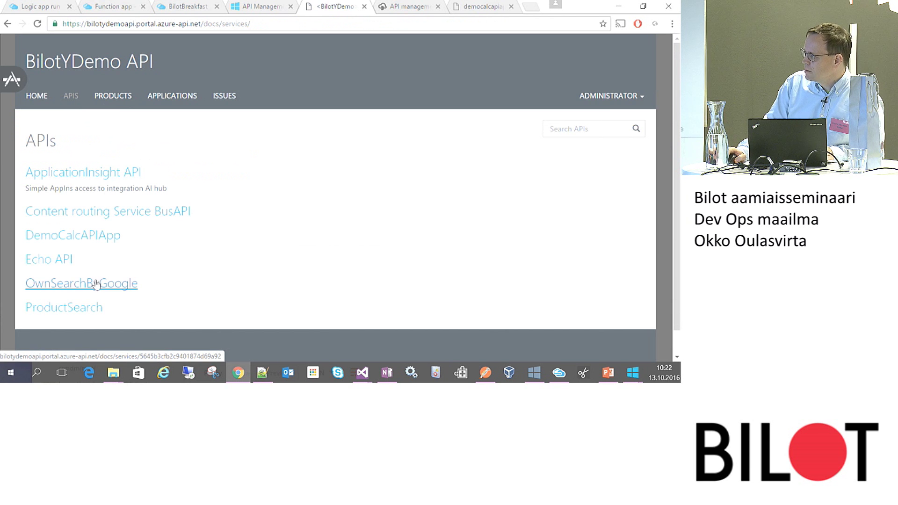
pyautogui.click(79, 309)
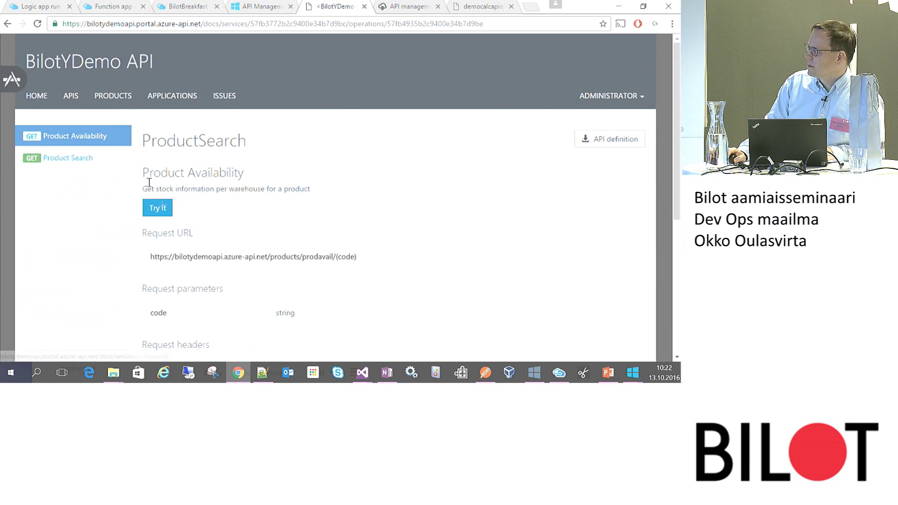
pyautogui.click(91, 158)
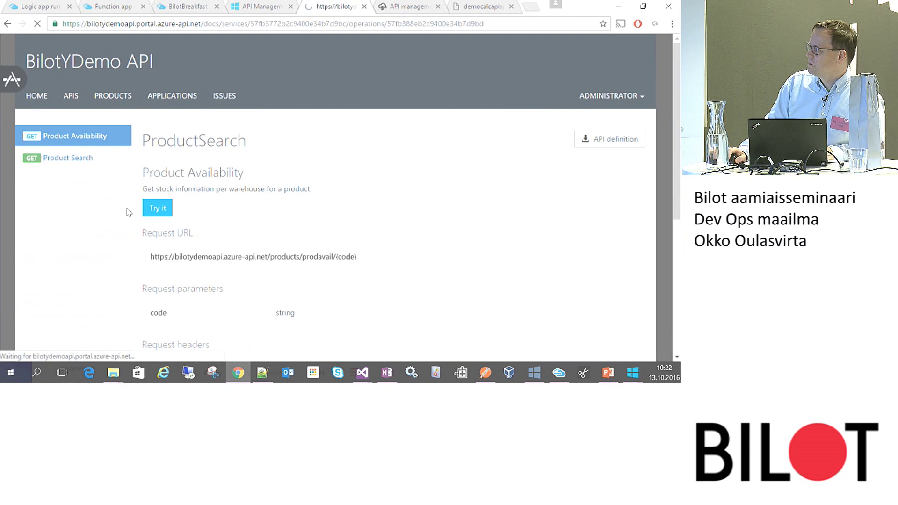
pyautogui.click(165, 207)
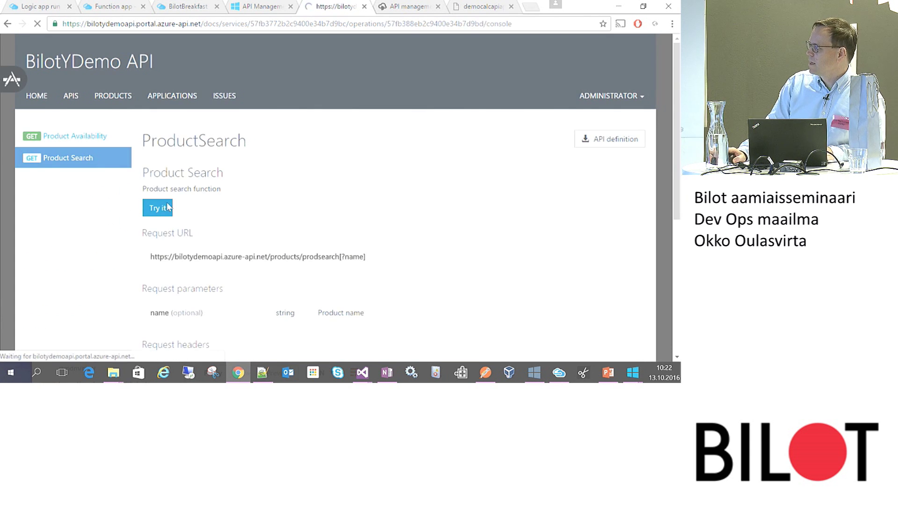